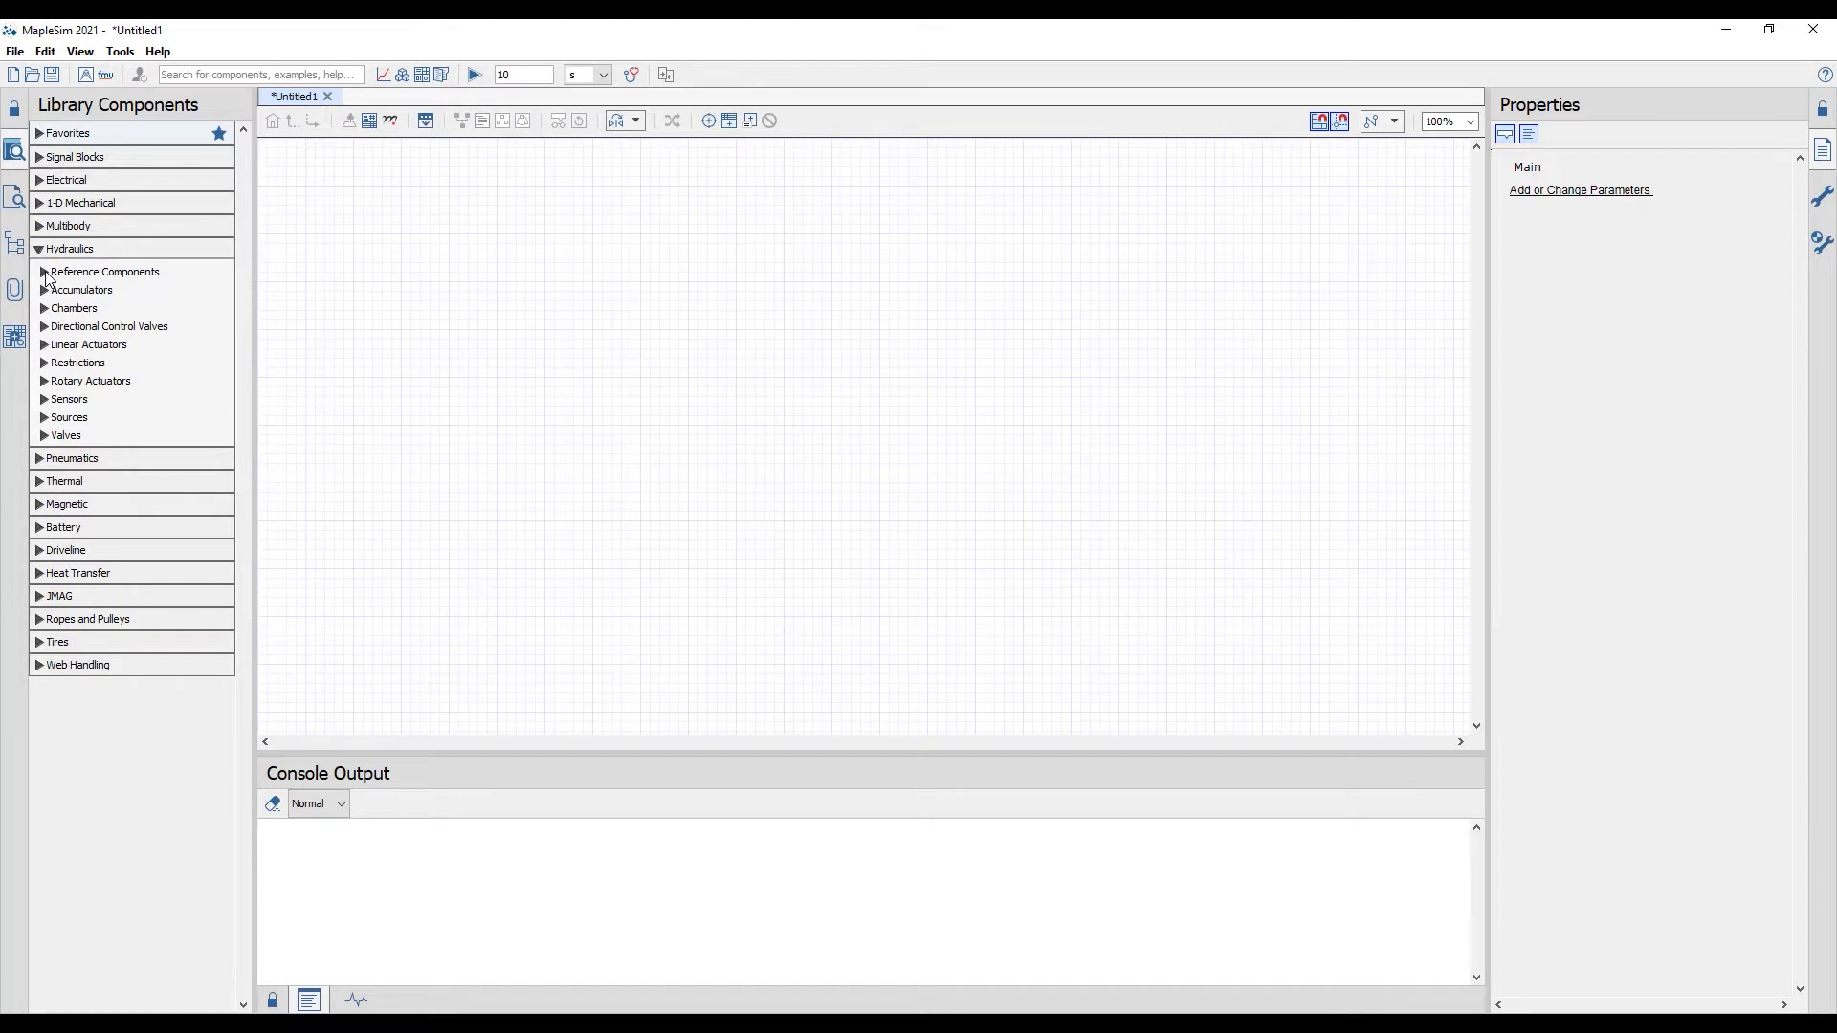
- Place the hydraulic Fluid Properties block near the upper-left of the model and a Tank below it
{"action": "left_click", "coordinate": [44, 272]}
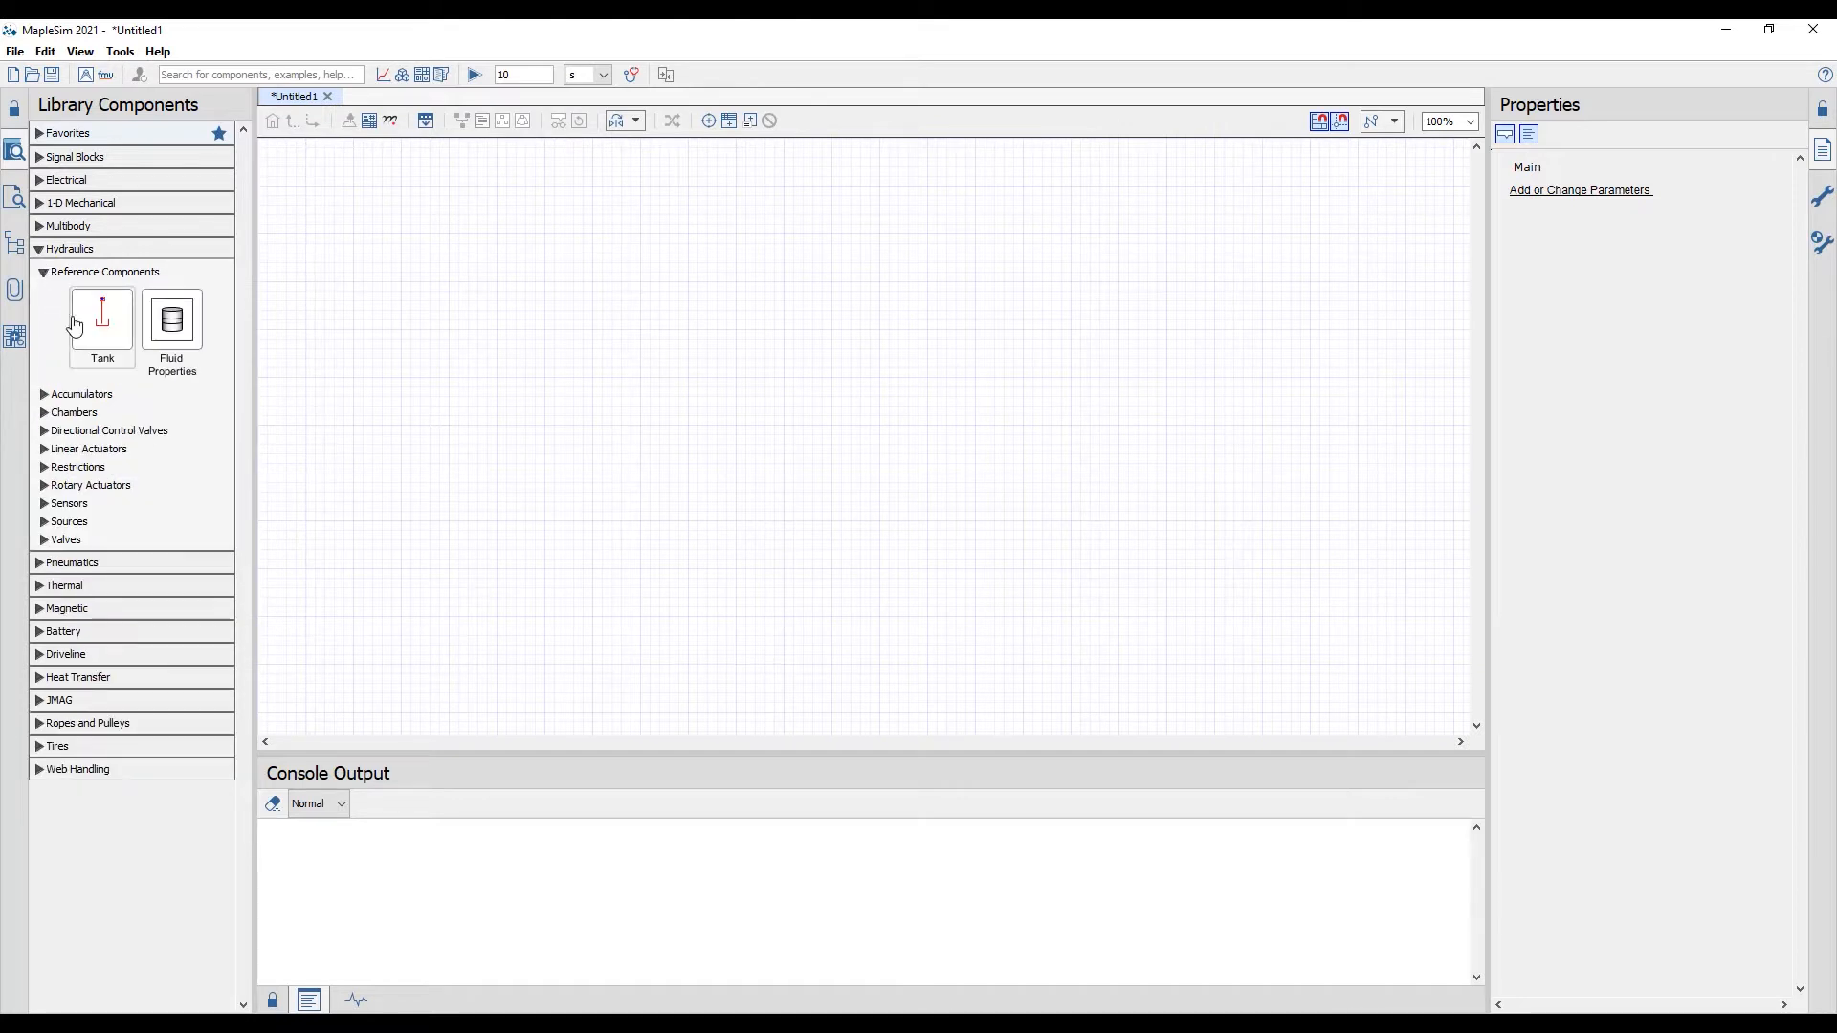
{"action": "left_click_drag", "start_coordinate": [170, 327], "coordinate": [356, 241]}
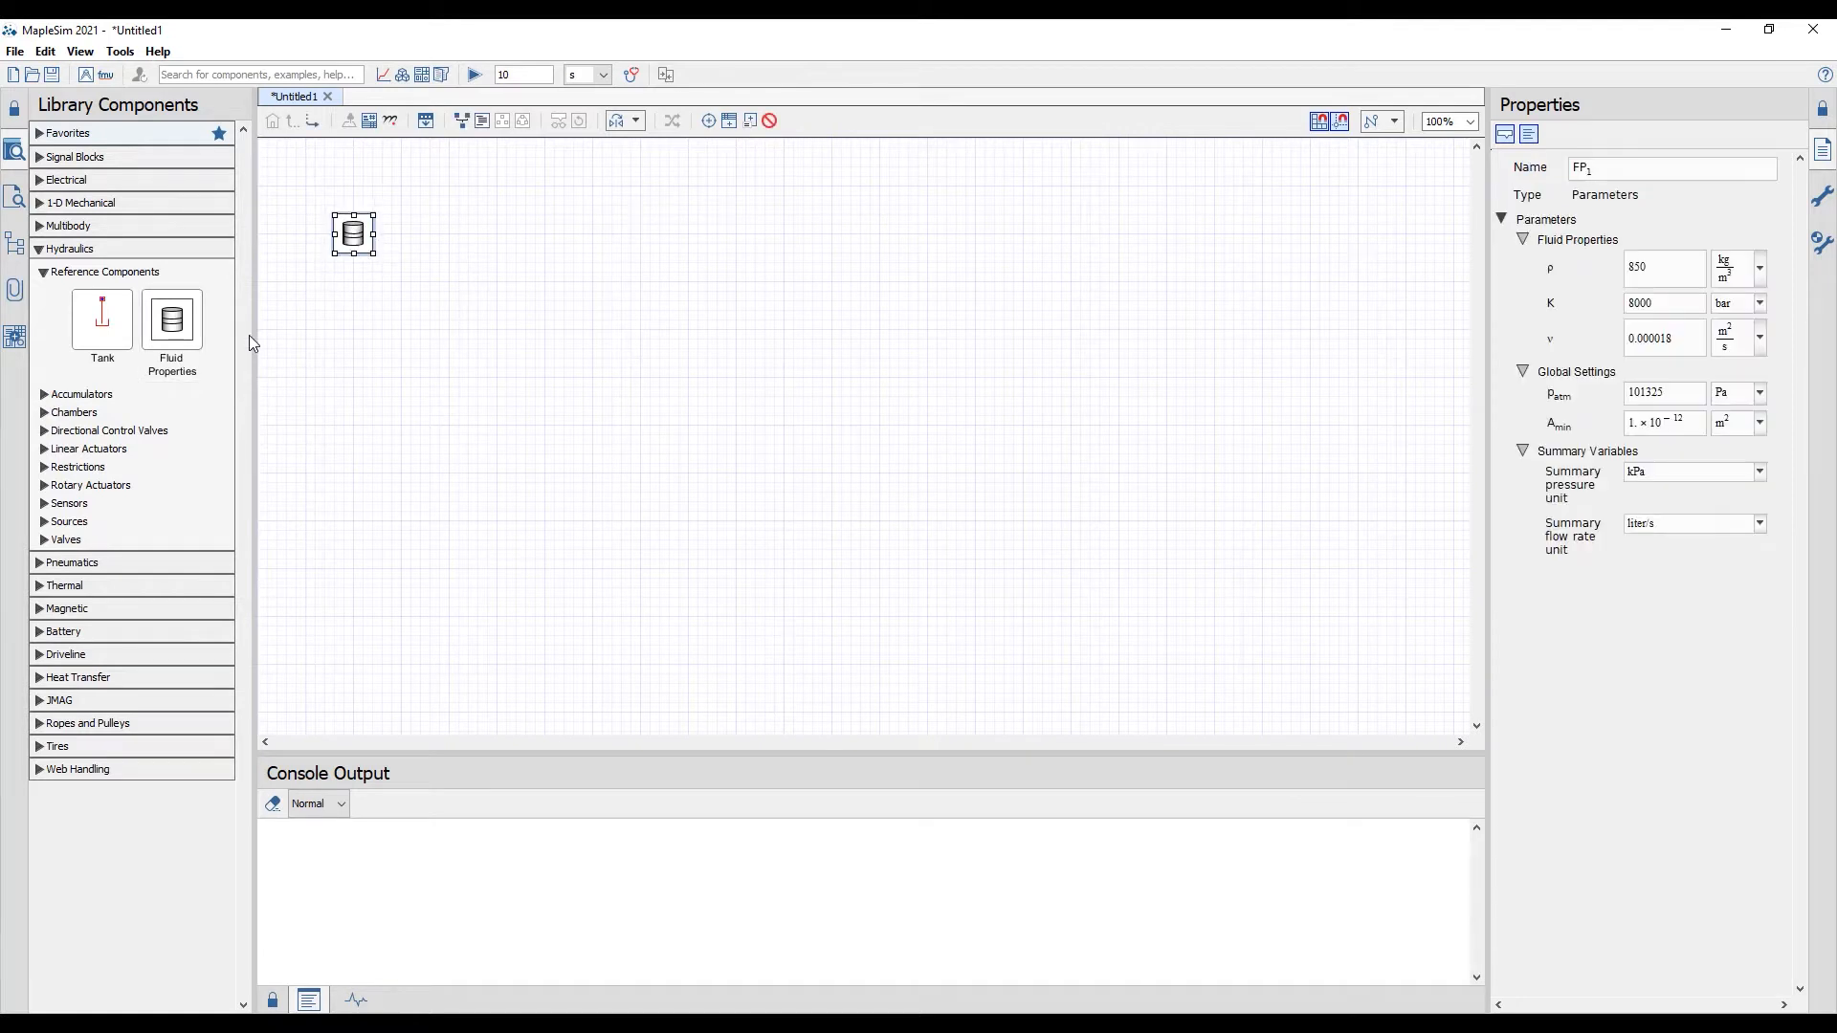
{"action": "left_click_drag", "start_coordinate": [111, 334], "coordinate": [448, 489]}
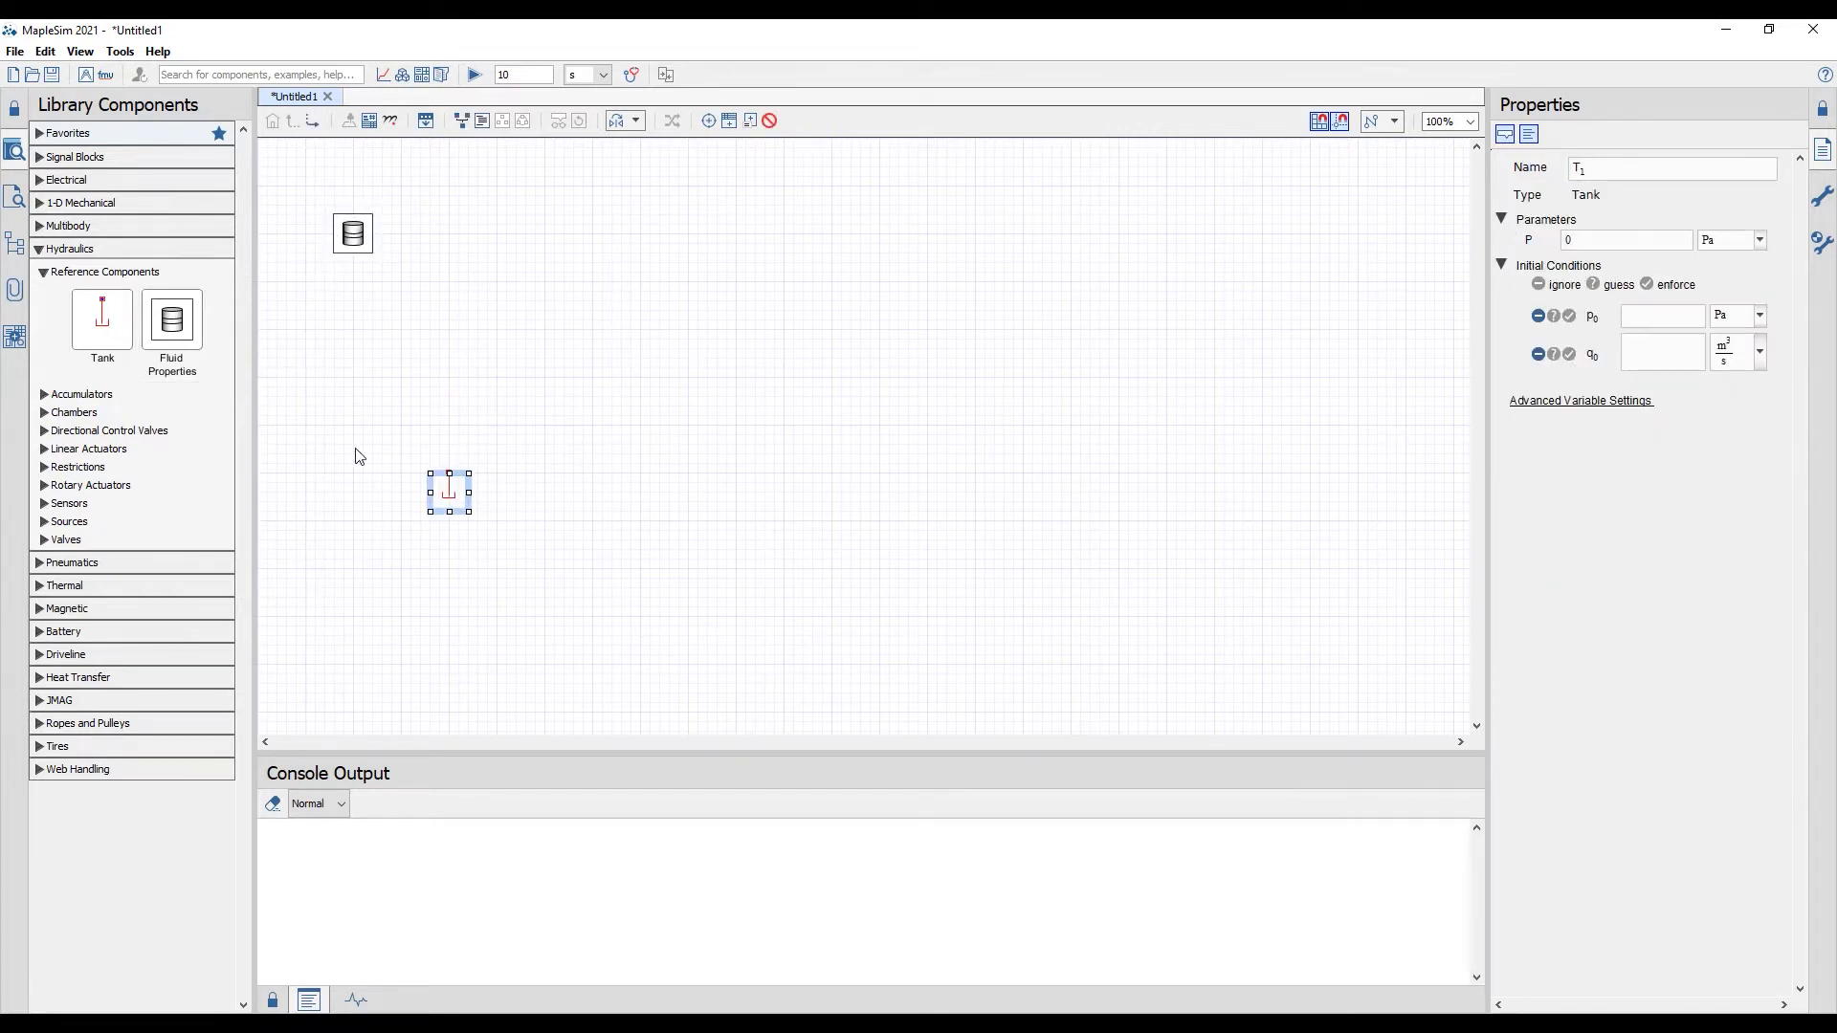
- Add a DCV 43 Close 4-way directional control valve above and to the right of the tank
{"action": "left_click", "coordinate": [44, 273]}
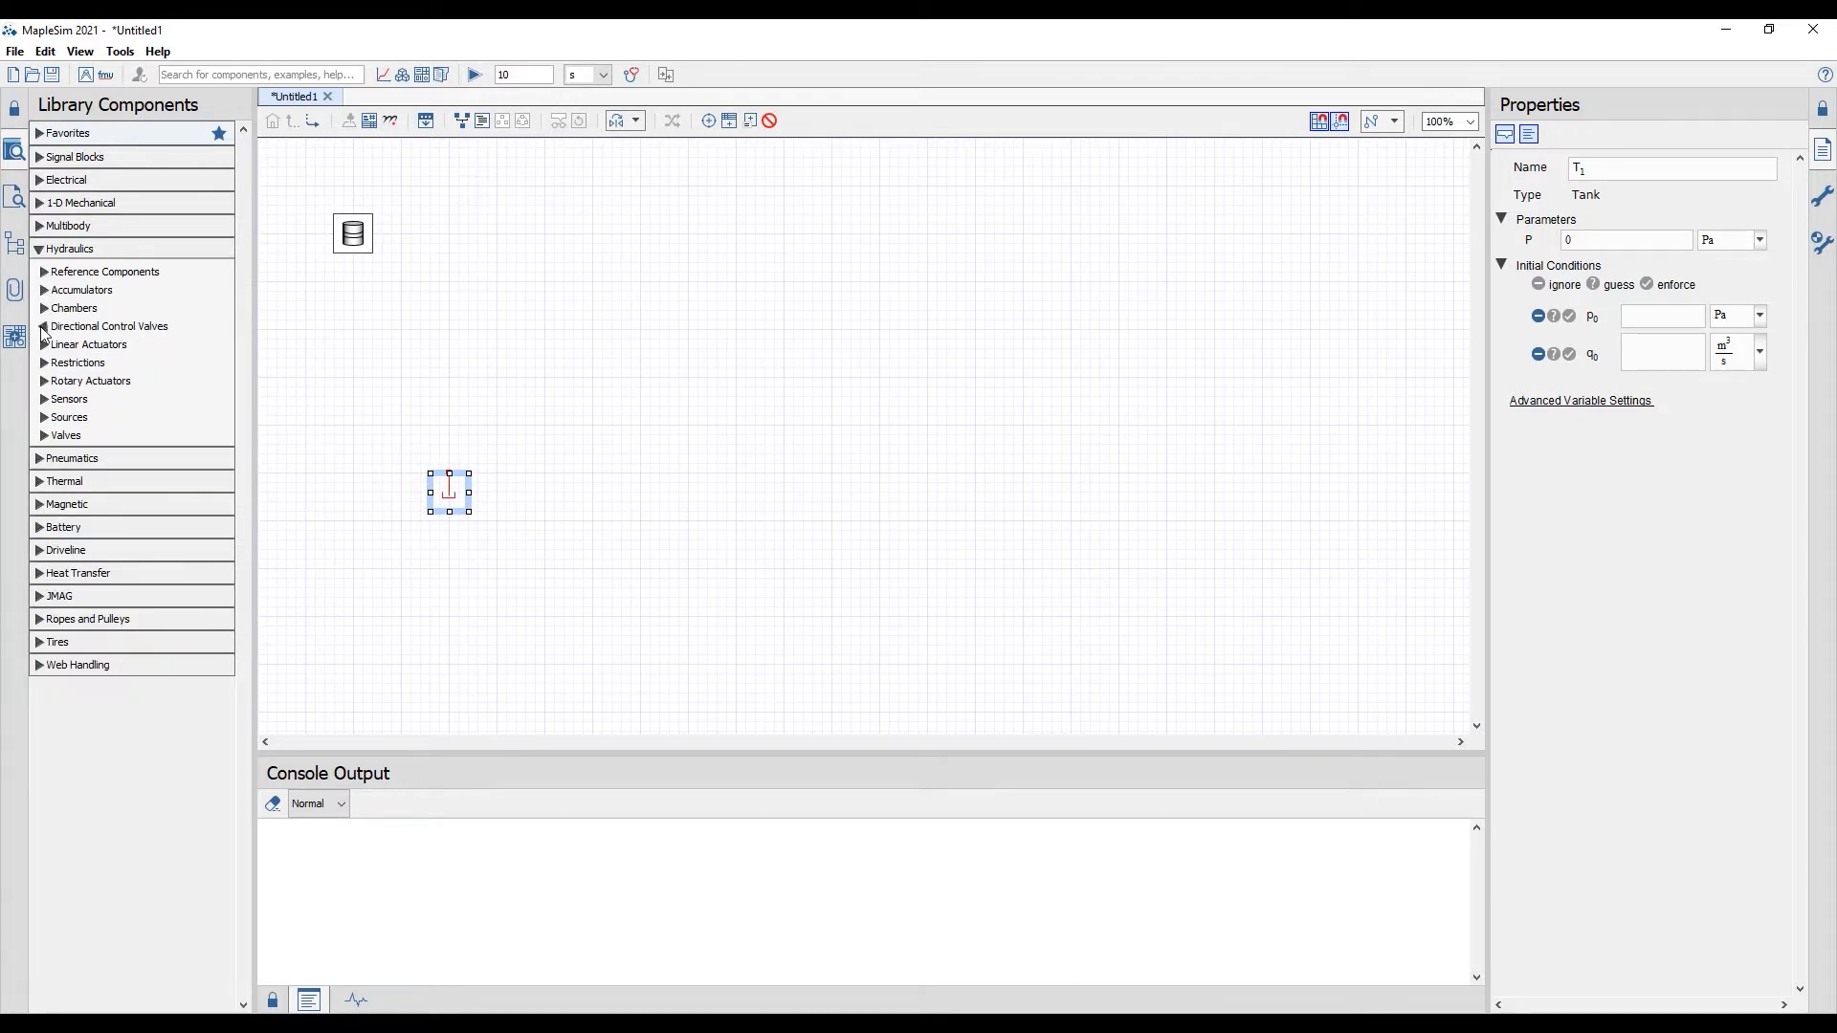
{"action": "left_click", "coordinate": [44, 328]}
{"action": "left_click", "coordinate": [49, 368]}
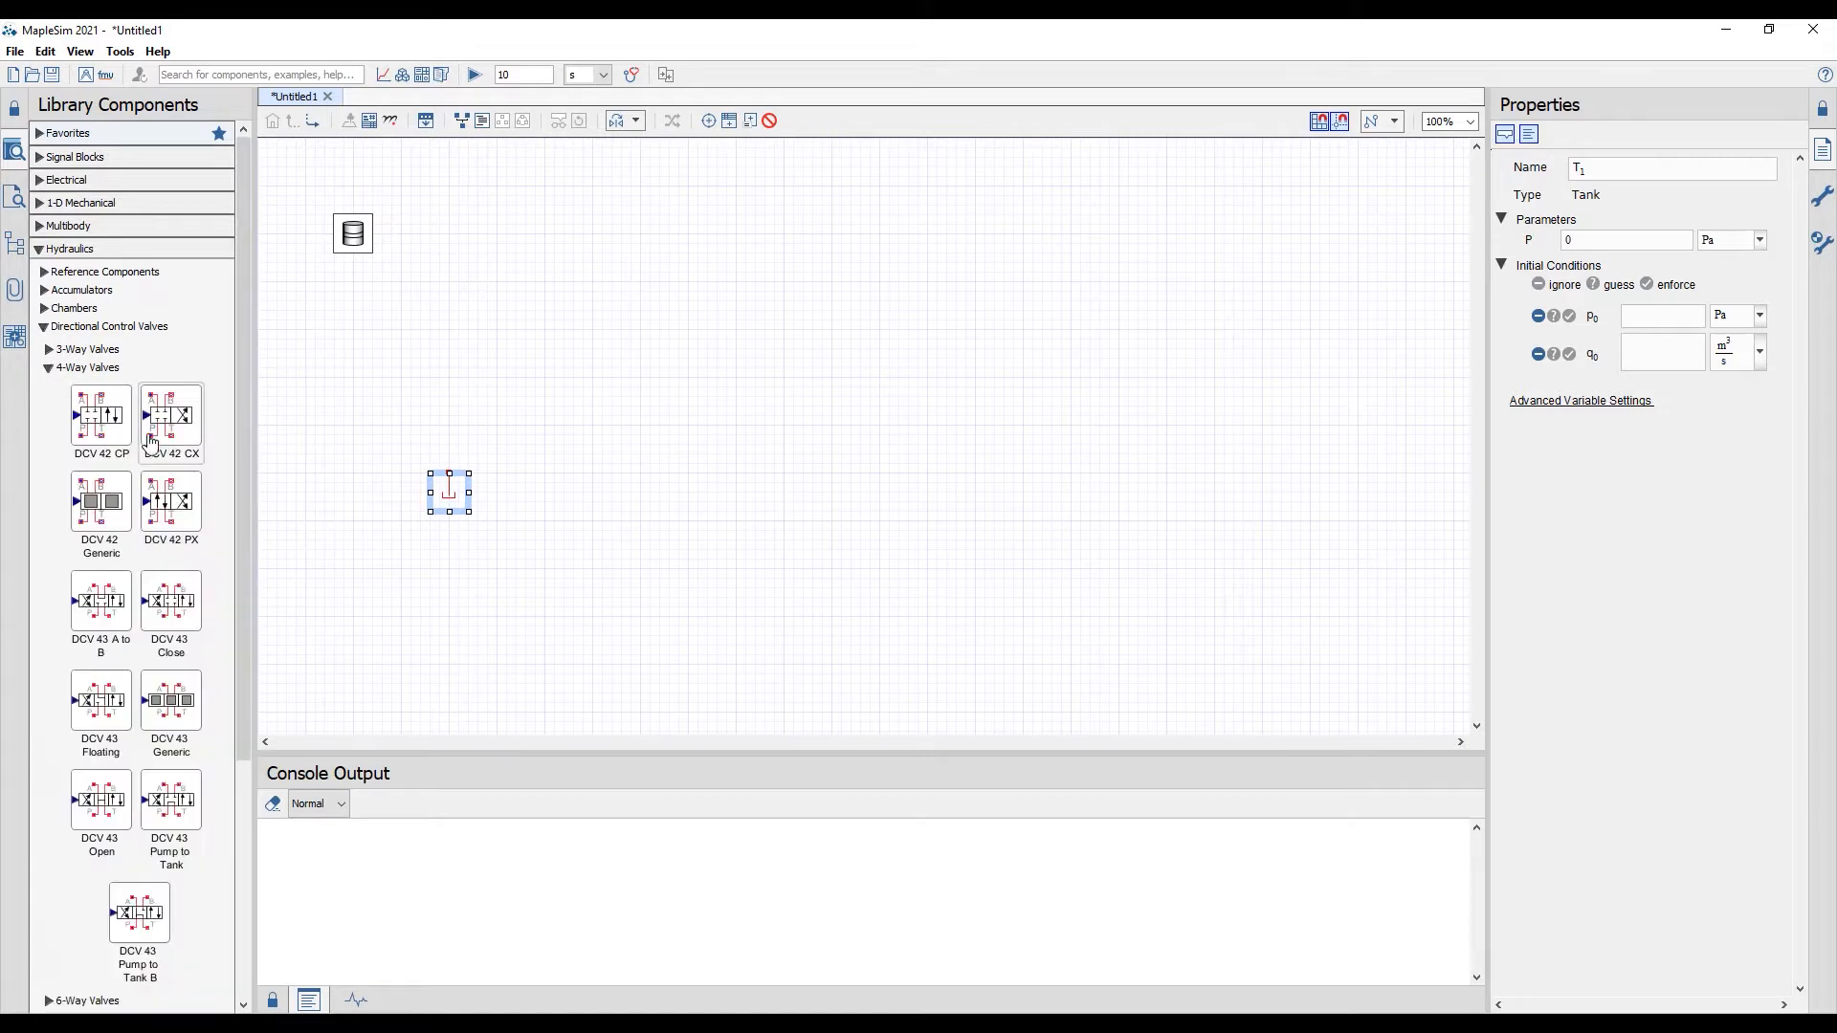
{"action": "scroll", "coordinate": [153, 446], "scroll_direction": "down", "scroll_amount": 1}
{"action": "left_click_drag", "start_coordinate": [173, 574], "coordinate": [553, 387]}
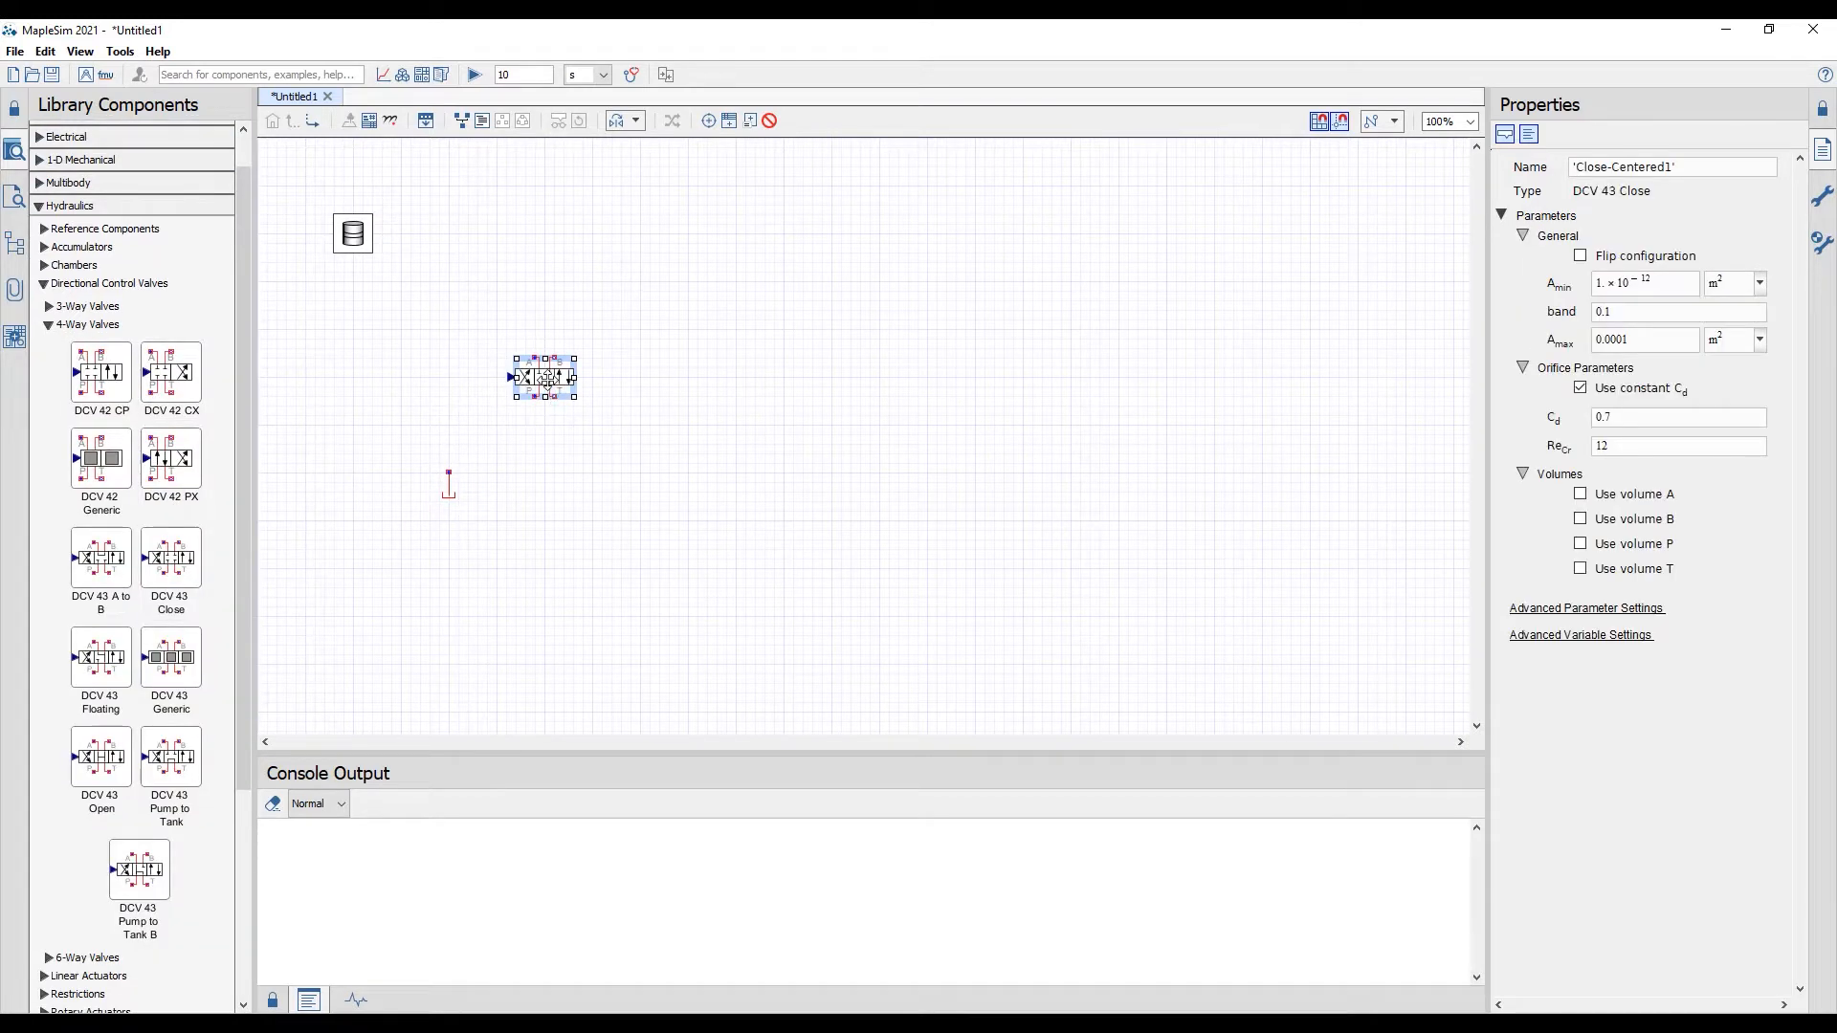
{"action": "scroll", "coordinate": [823, 432], "scroll_direction": "up", "scroll_amount": 1}
{"action": "scroll", "coordinate": [824, 432], "scroll_direction": "up", "scroll_amount": 1}
{"action": "left_click", "coordinate": [824, 432]}
{"action": "scroll", "coordinate": [824, 432], "scroll_direction": "down", "scroll_amount": 2}
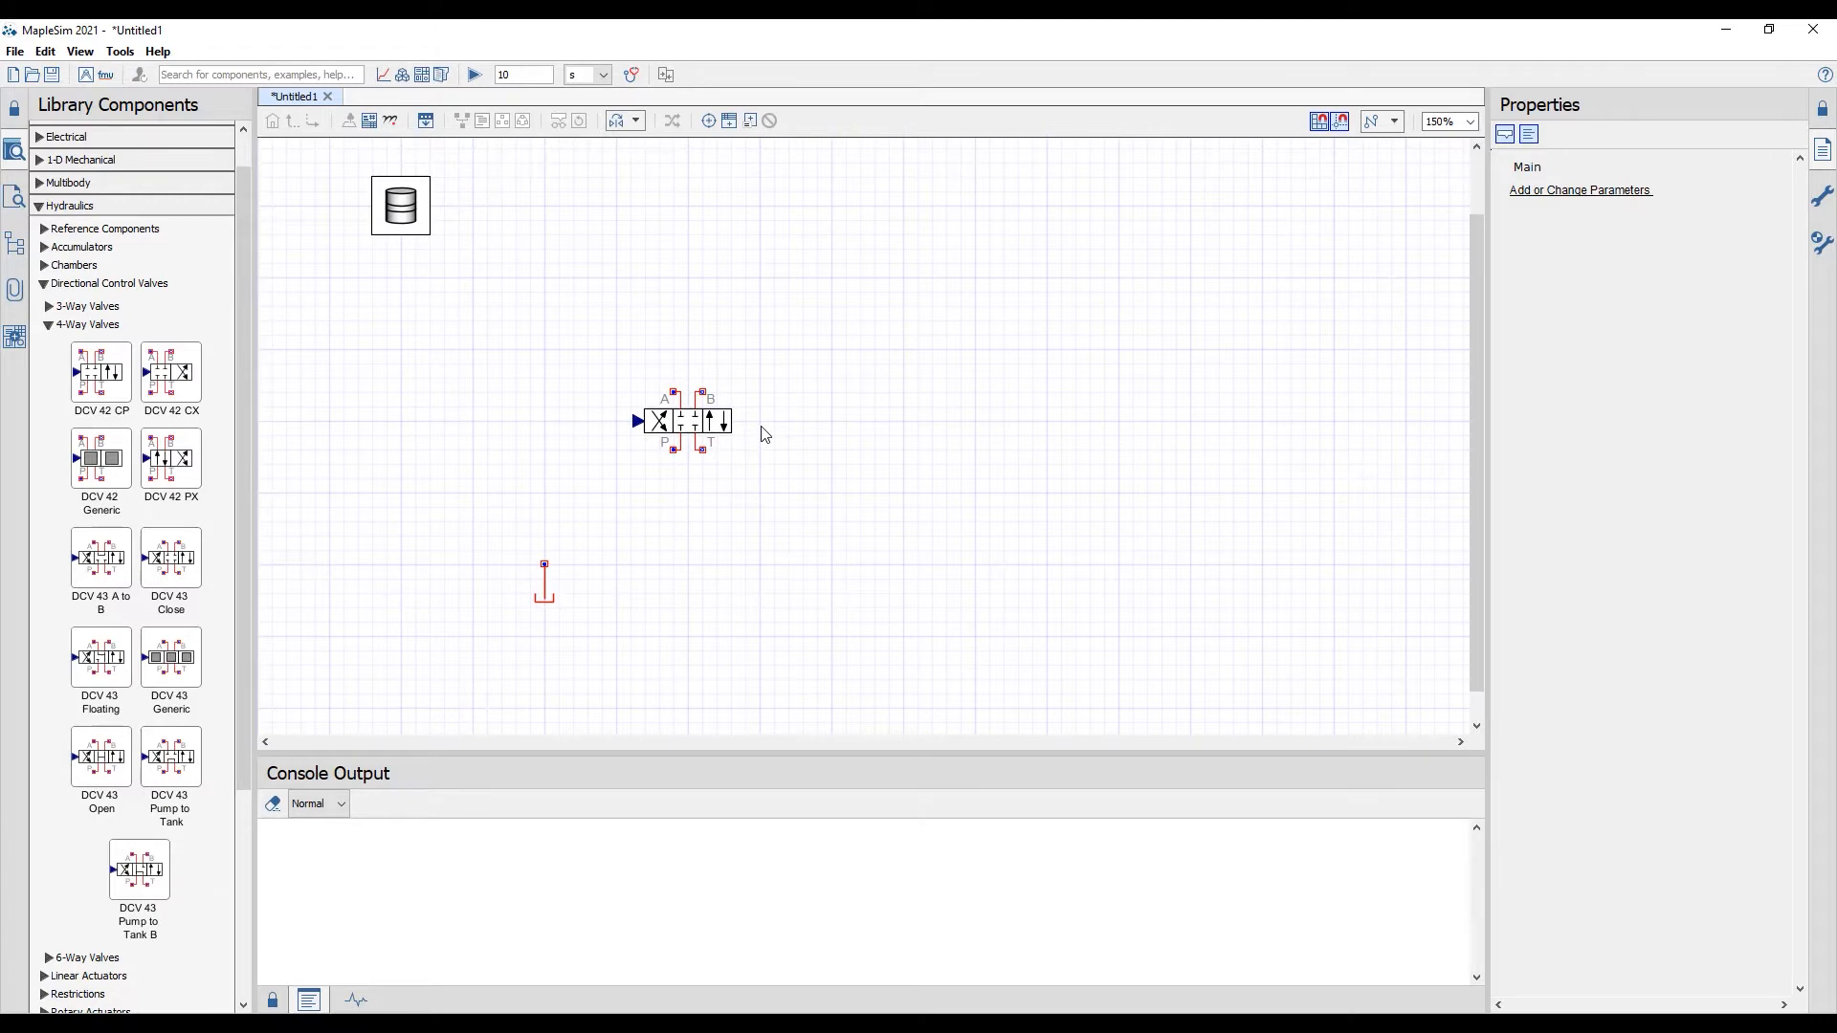
- Add a Double Acting Cylinder above the valve and connect its ports A and B to the valve's ports A and B
{"action": "left_click", "coordinate": [54, 325]}
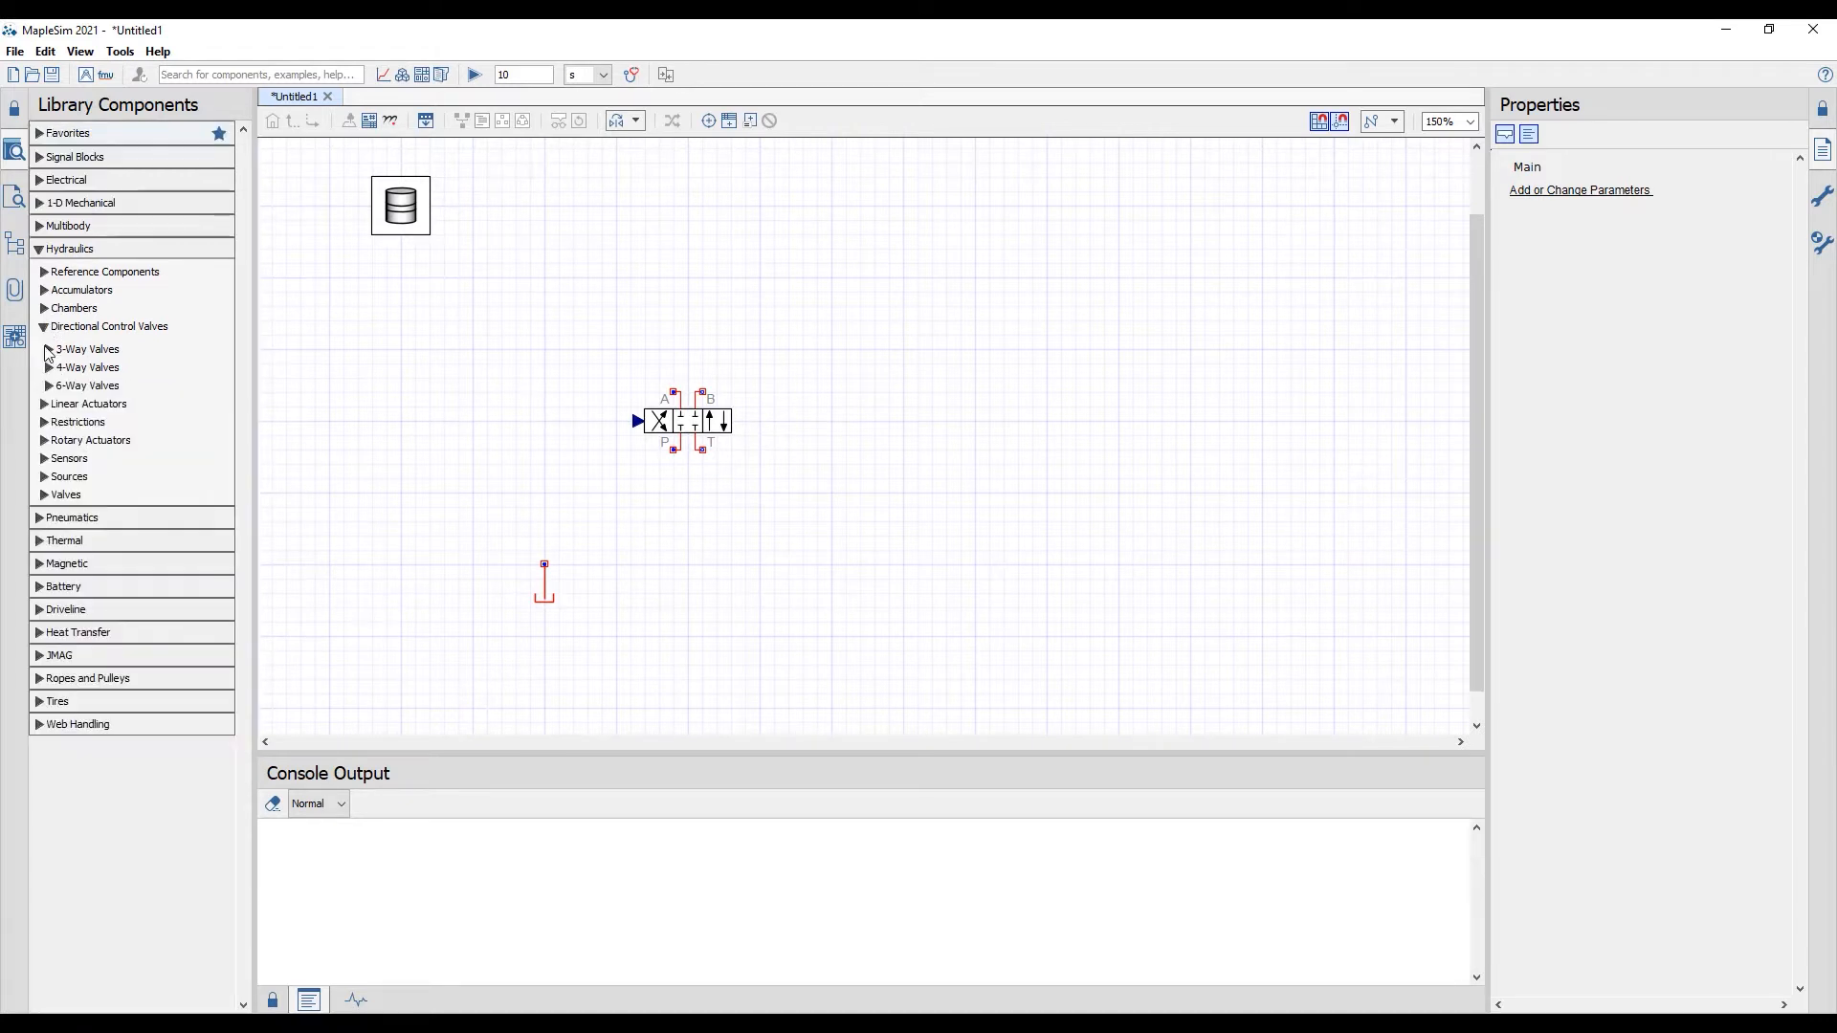
{"action": "left_click", "coordinate": [44, 327]}
{"action": "left_click", "coordinate": [44, 344]}
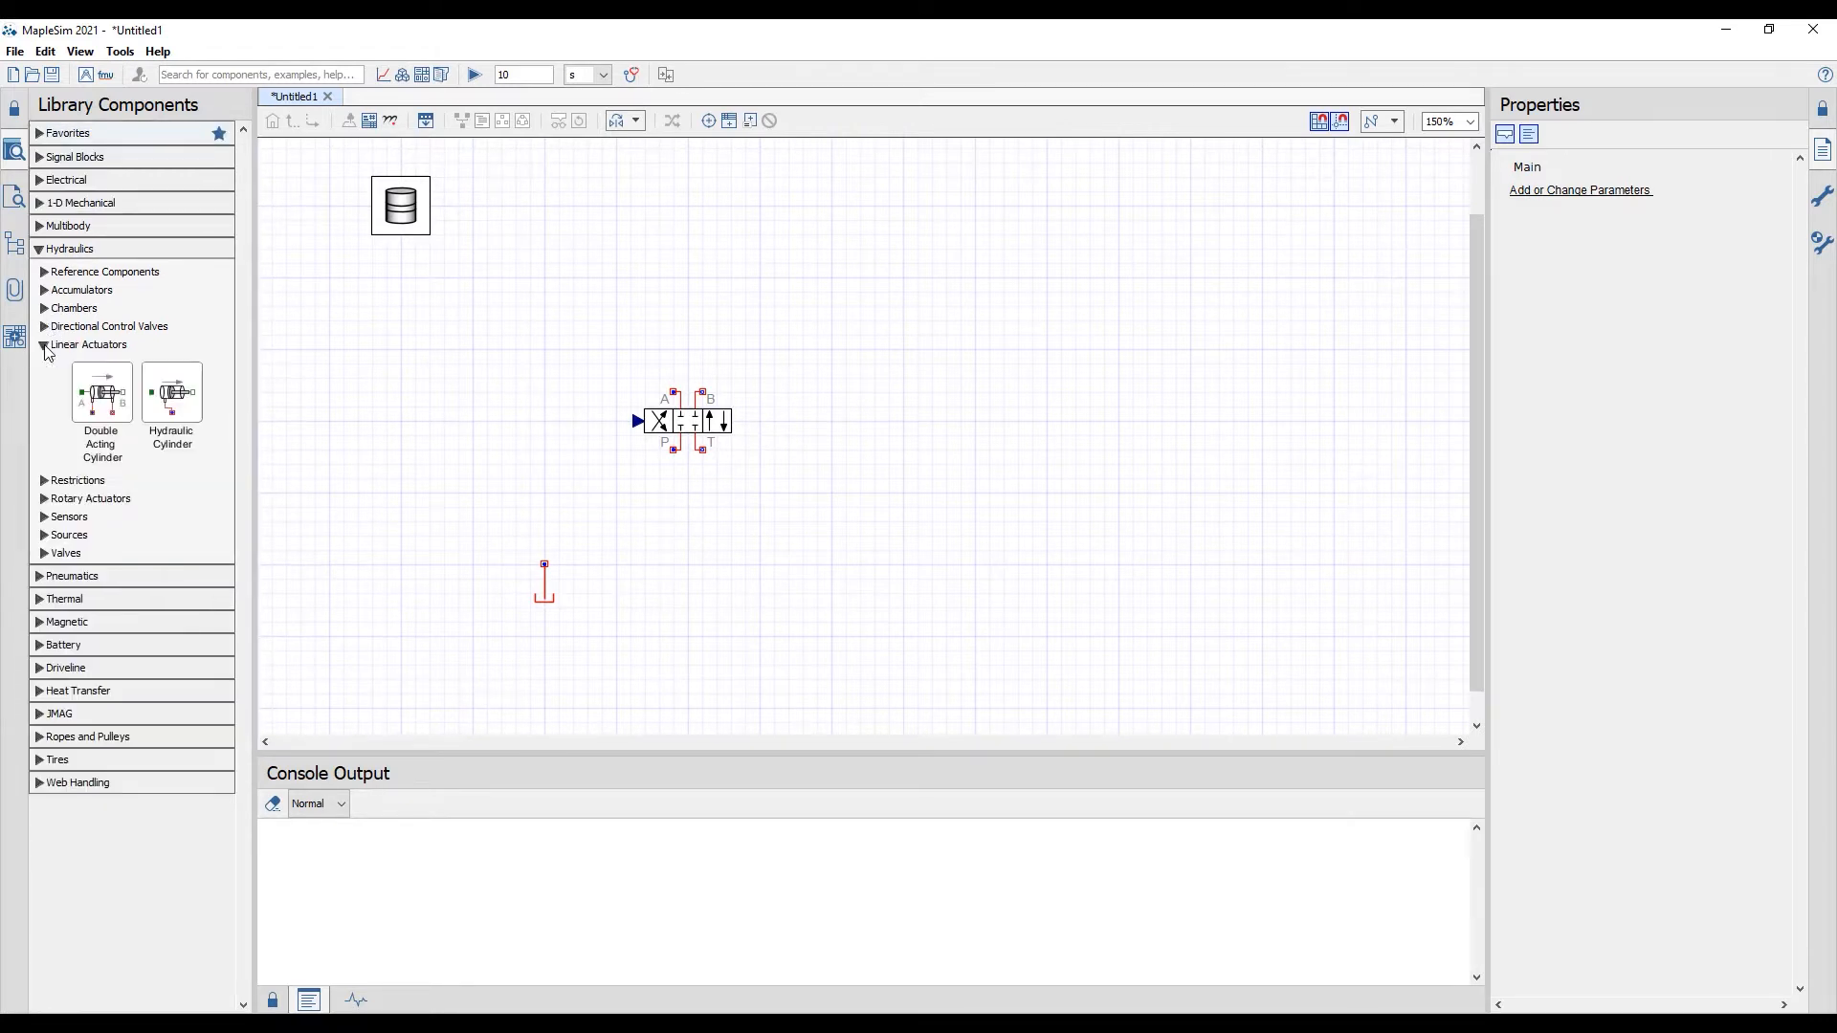
{"action": "left_click_drag", "start_coordinate": [105, 400], "coordinate": [703, 392]}
{"action": "left_click", "coordinate": [673, 391]}
{"action": "left_click", "coordinate": [673, 306]}
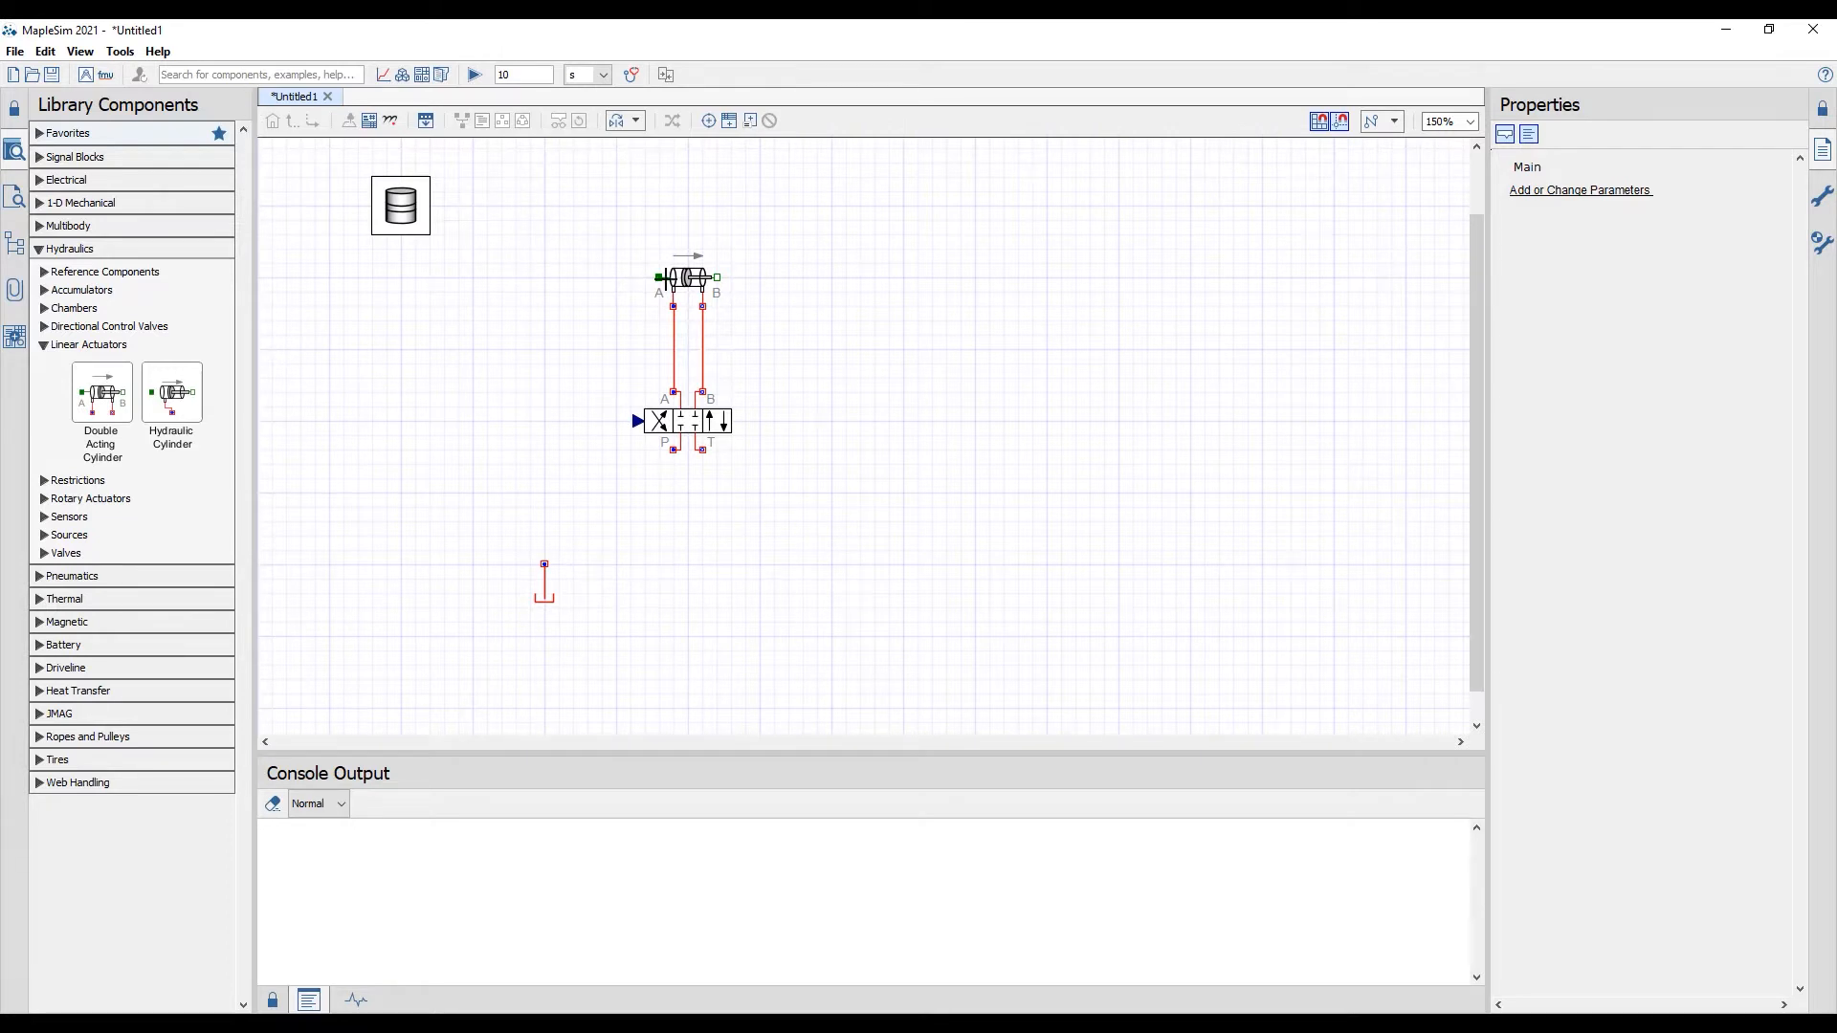
- Add a translational Fixed component, rotate it, and attach it to the cylinder's left flange
{"action": "left_click", "coordinate": [318, 71]}
{"action": "type", "text": "fixed"}
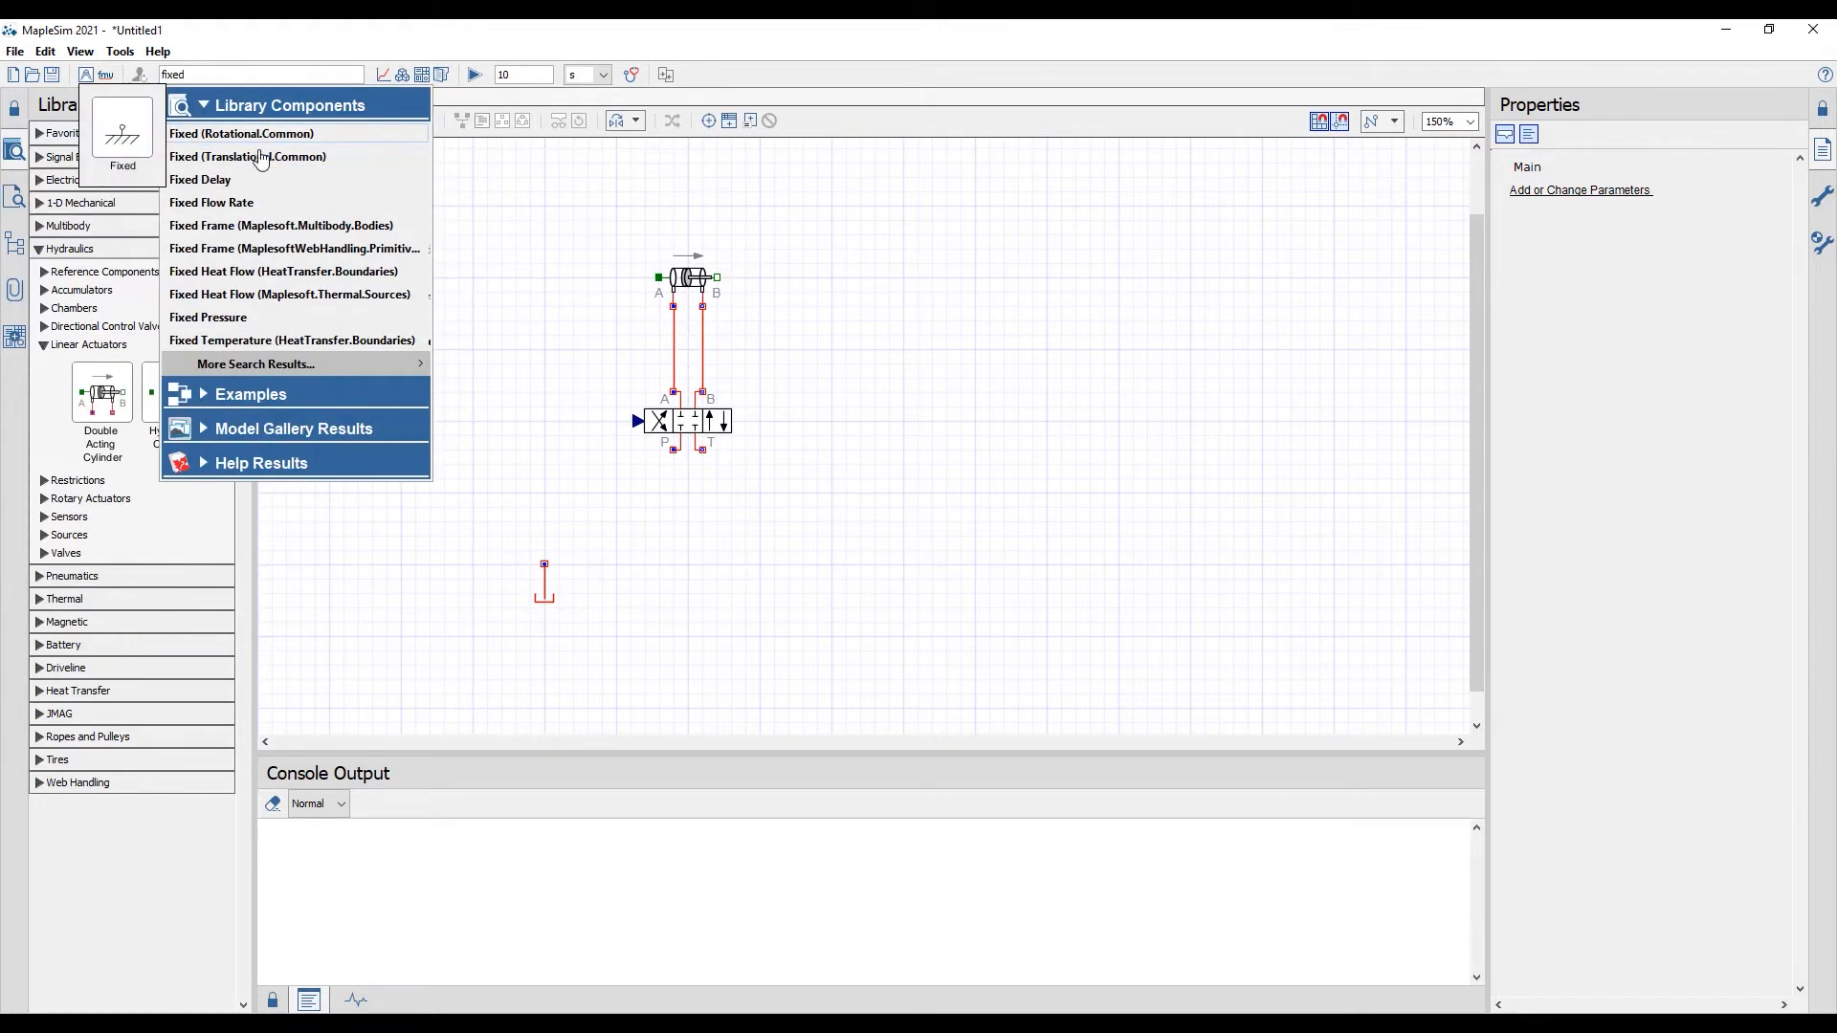
{"action": "mouse_move", "coordinate": [261, 157]}
{"action": "left_mouse_down"}
{"action": "mouse_move", "coordinate": [621, 228]}
{"action": "mouse_move", "coordinate": [621, 290]}
{"action": "mouse_move", "coordinate": [659, 278]}
{"action": "left_mouse_up"}
{"action": "key", "text": "ctrl+r"}
{"action": "left_click", "coordinate": [608, 330]}
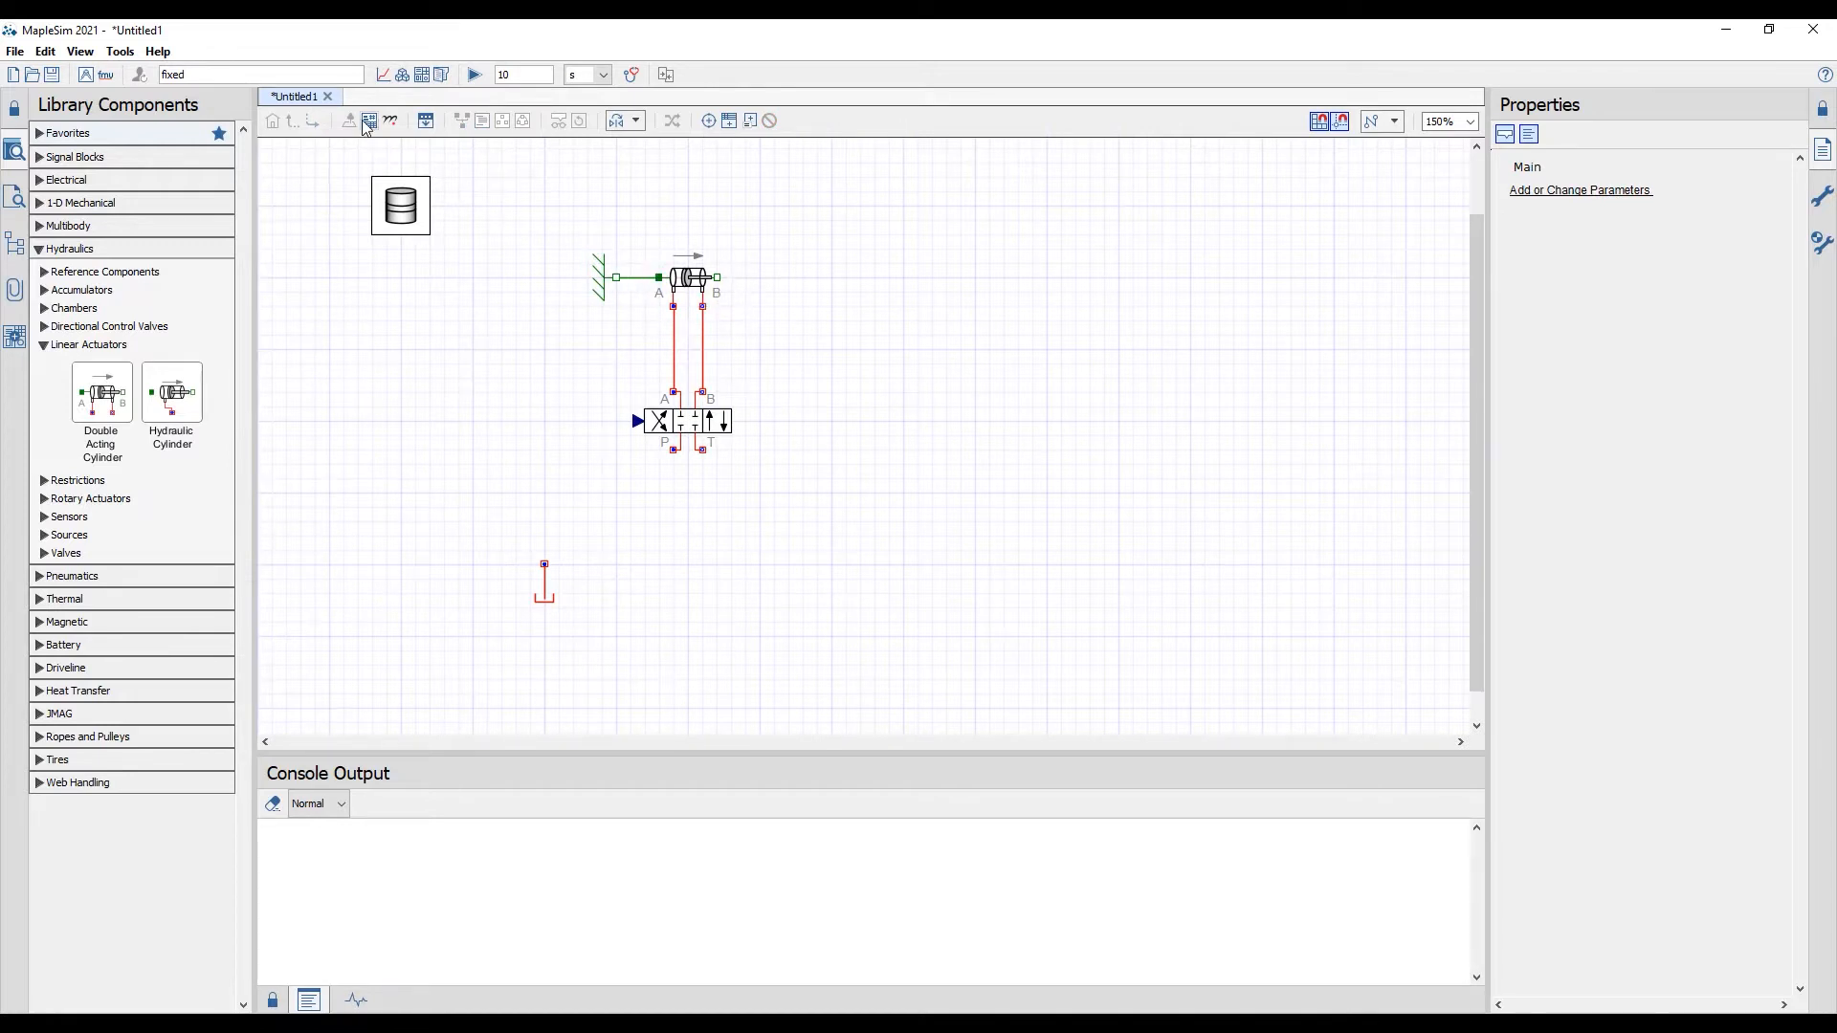
- Add a Mass component beside the cylinder and connect it to the cylinder's right flange
{"action": "double_click", "coordinate": [289, 78]}
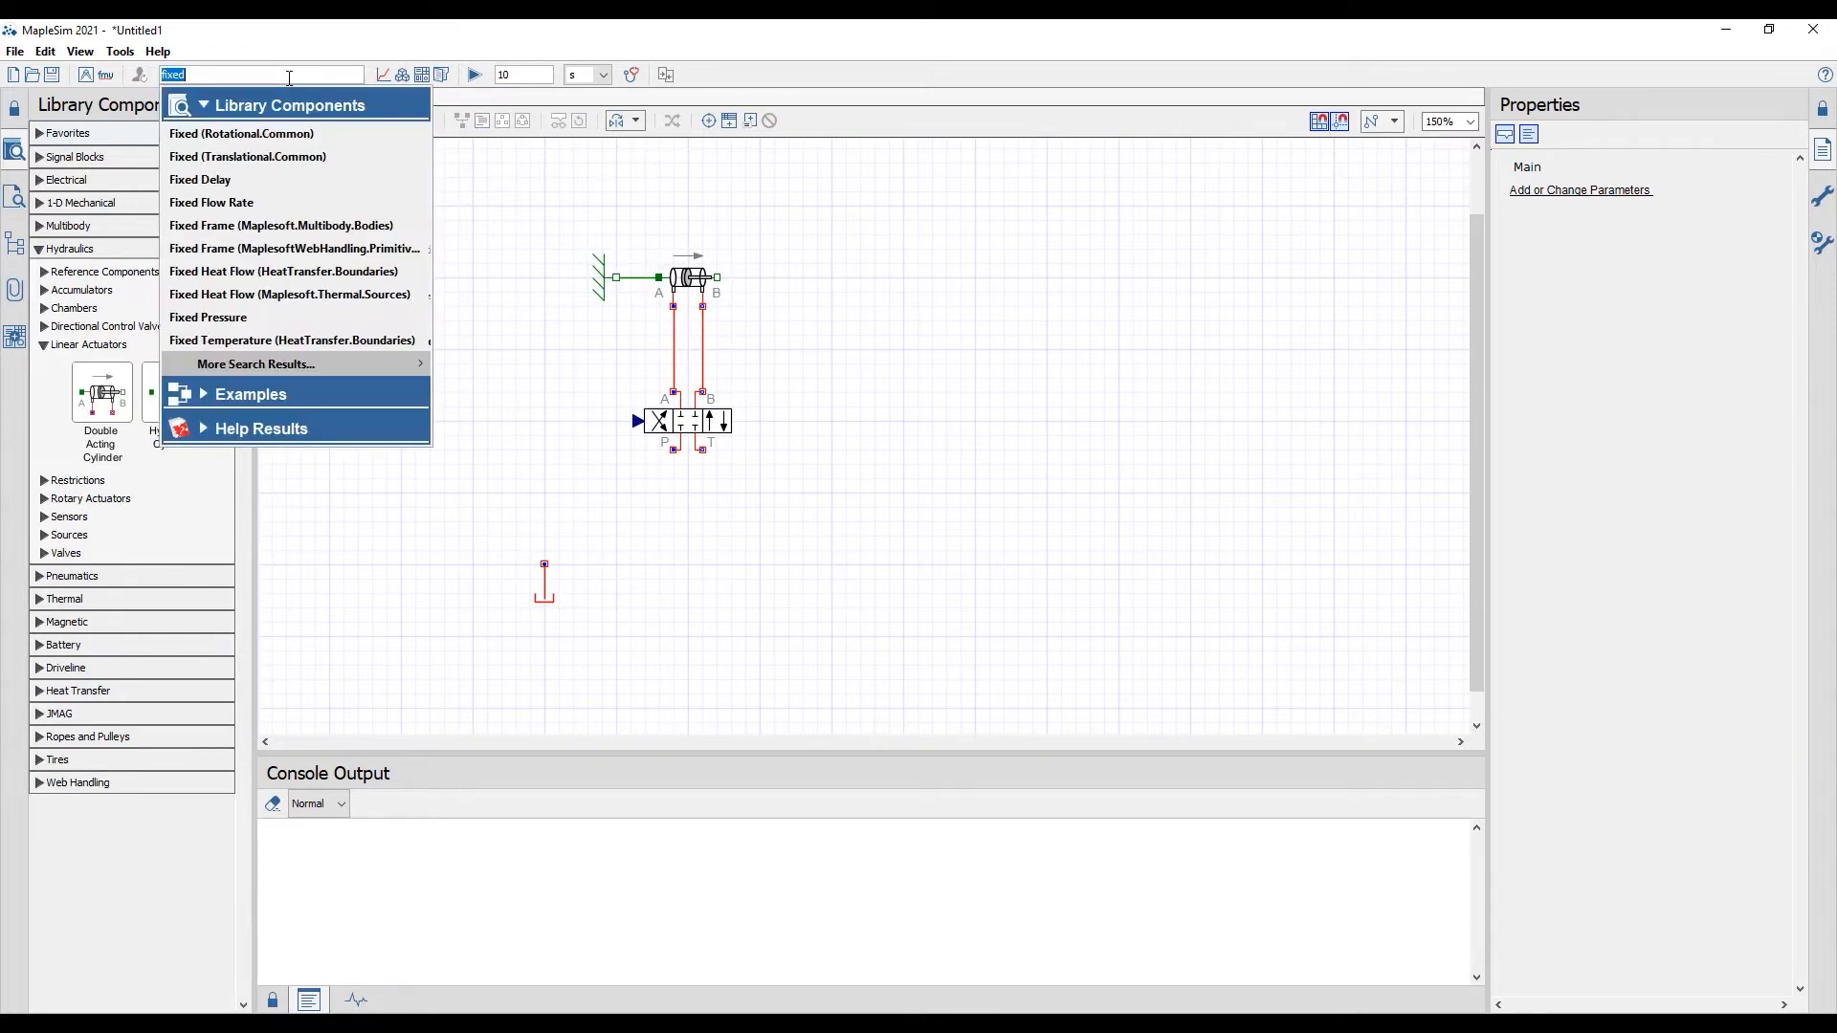
{"action": "type", "text": "mas"}
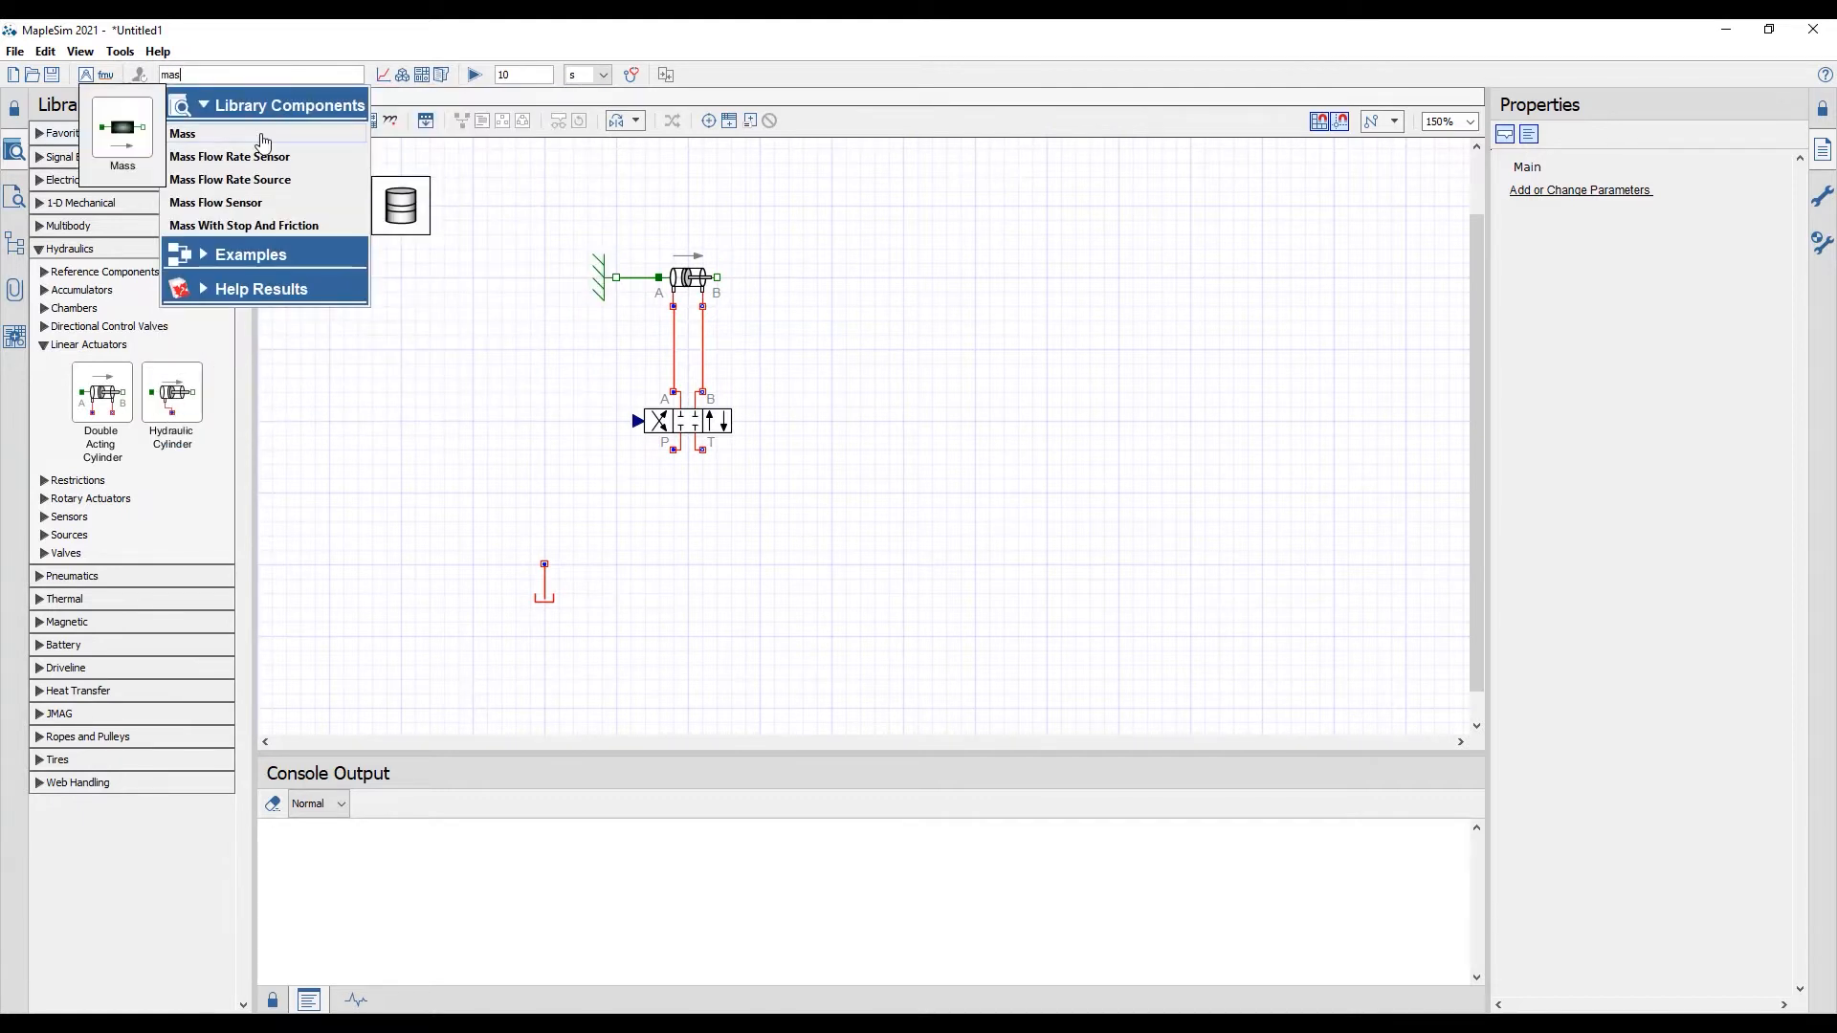
{"action": "left_click_drag", "start_coordinate": [276, 131], "coordinate": [788, 283]}
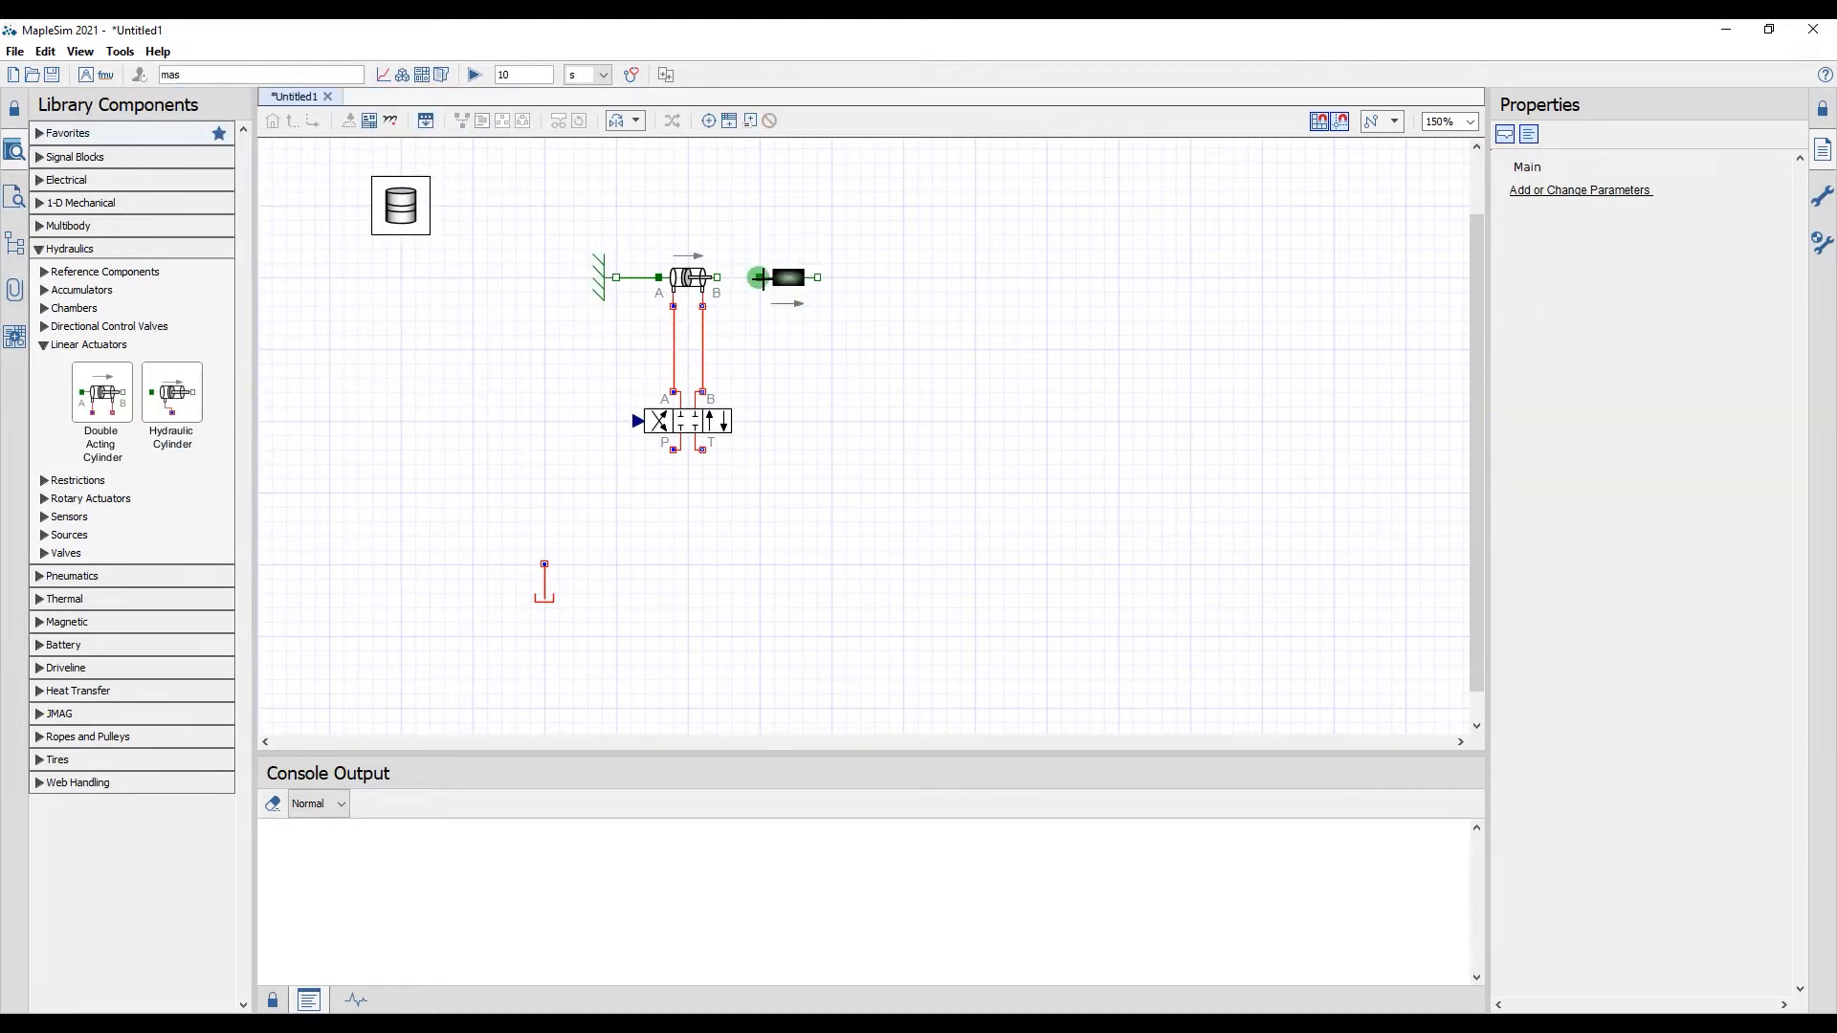
{"action": "left_click", "coordinate": [716, 277]}
{"action": "left_click", "coordinate": [759, 278]}
- Set the sliding mass m to 1000 kg
{"action": "left_click", "coordinate": [786, 277]}
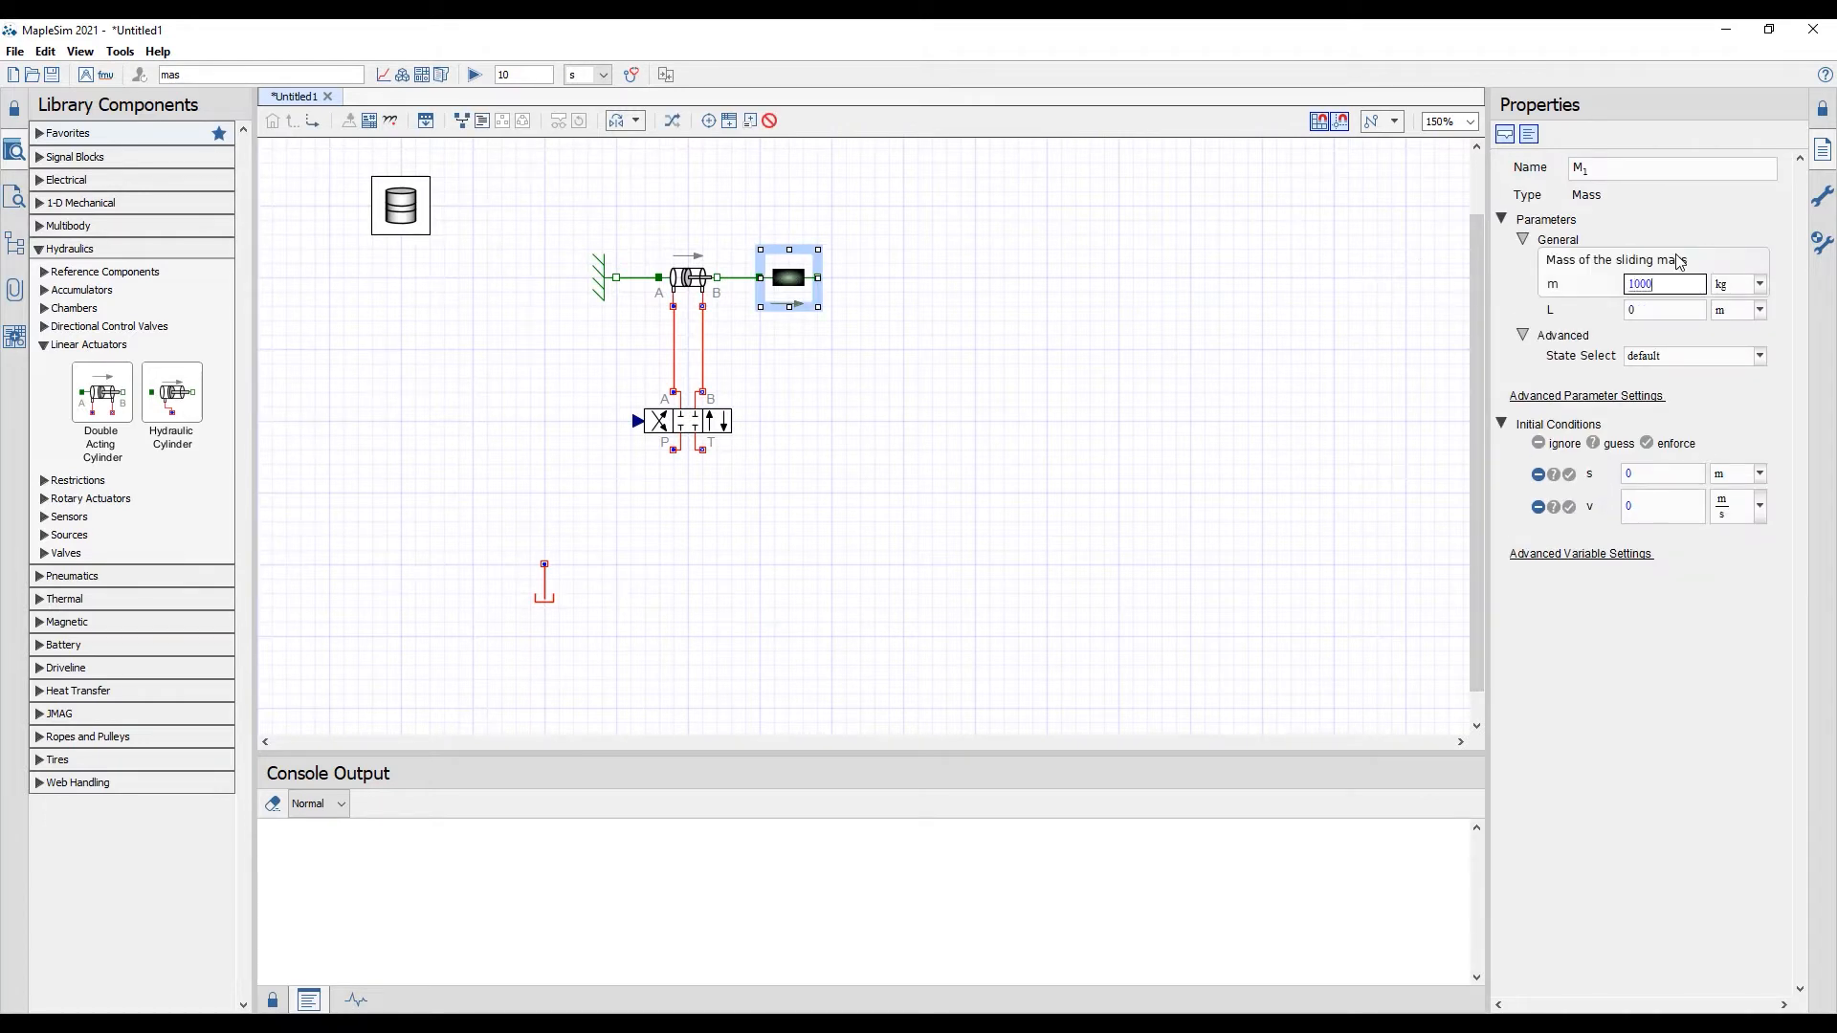
{"action": "type", "text": "1000"}
{"action": "key", "text": "Tab"}
{"action": "left_click", "coordinate": [1024, 391]}
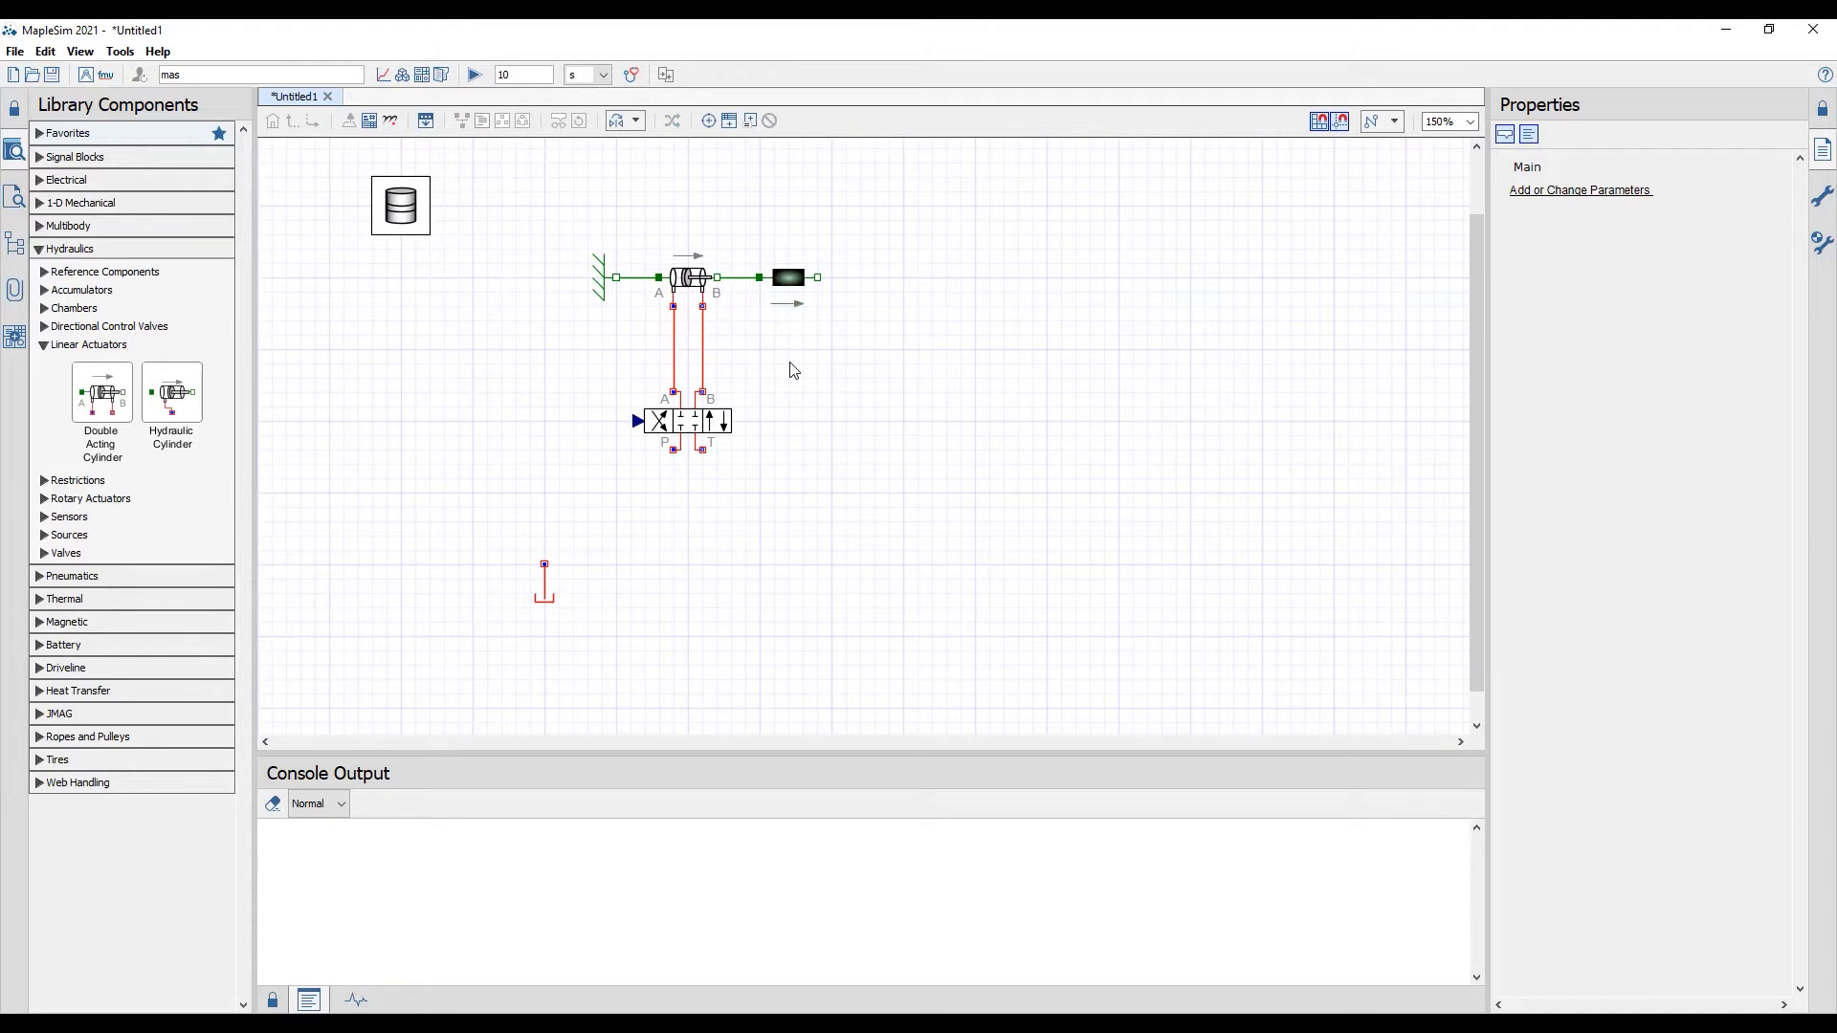
- Place a hydraulic Fixed Pressure source between the tank and the directional valve
{"action": "left_click", "coordinate": [44, 345]}
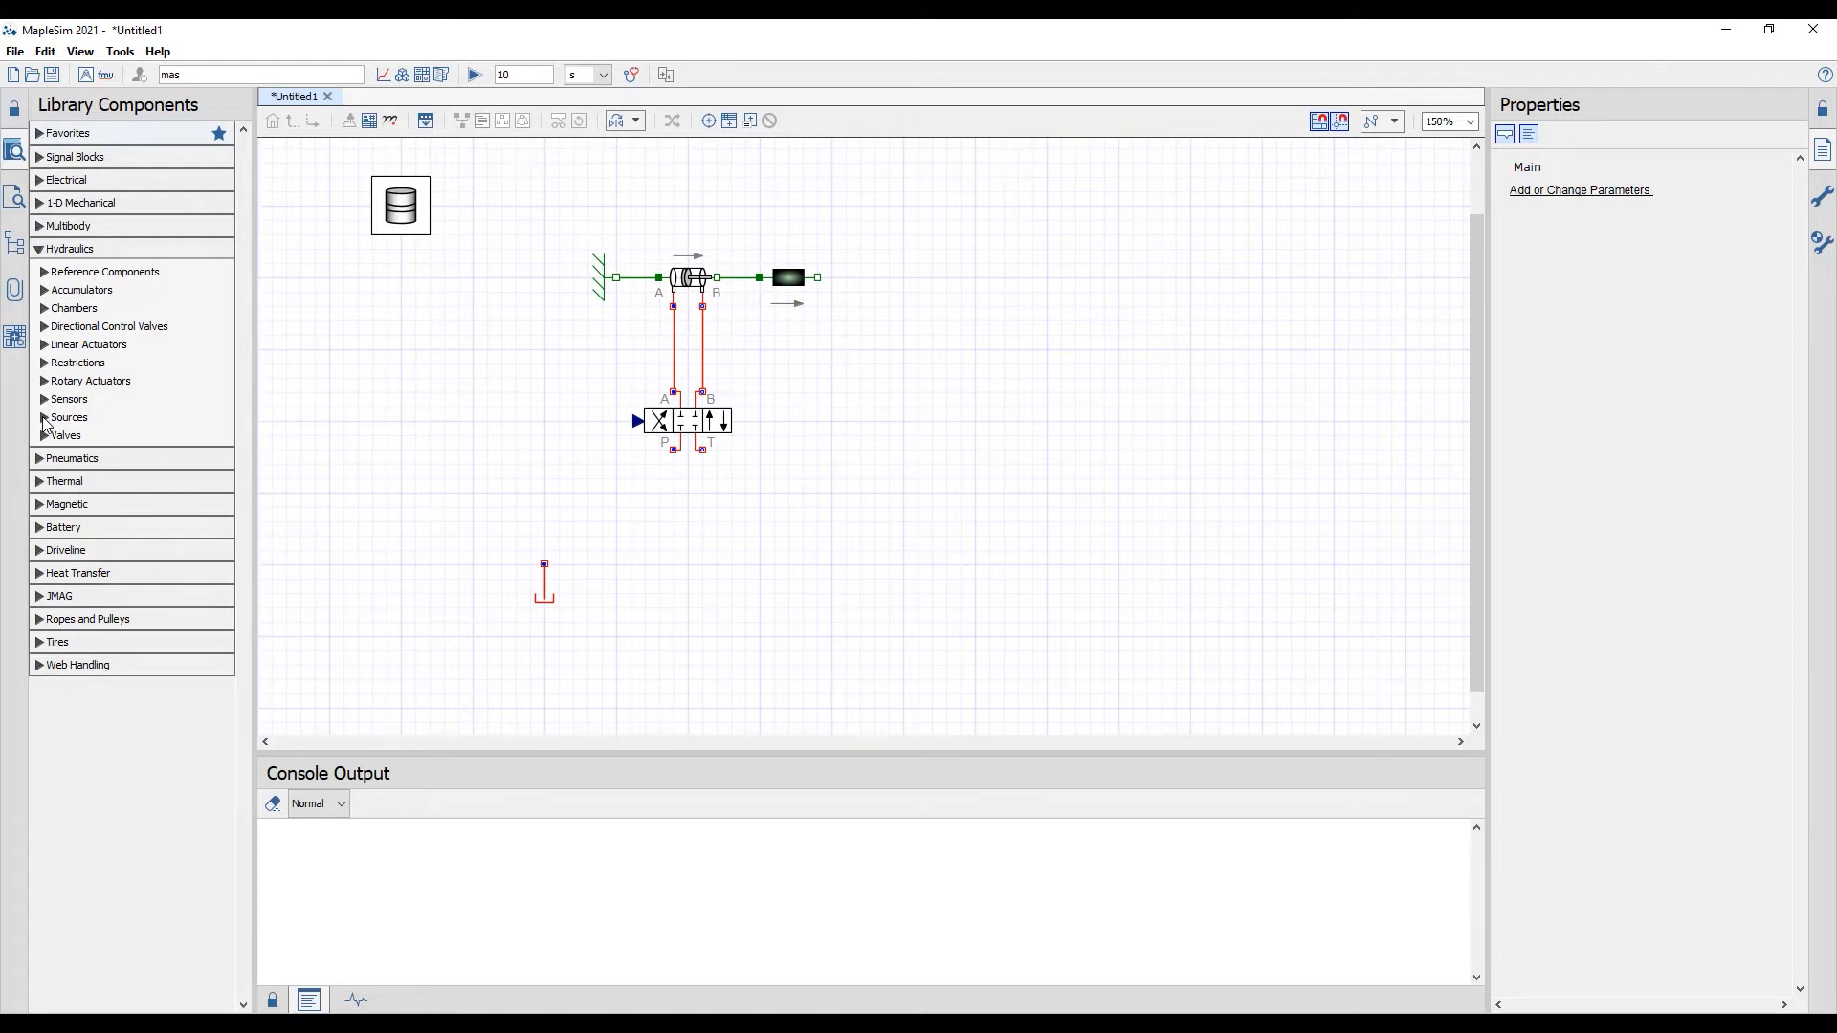
{"action": "left_click", "coordinate": [44, 418]}
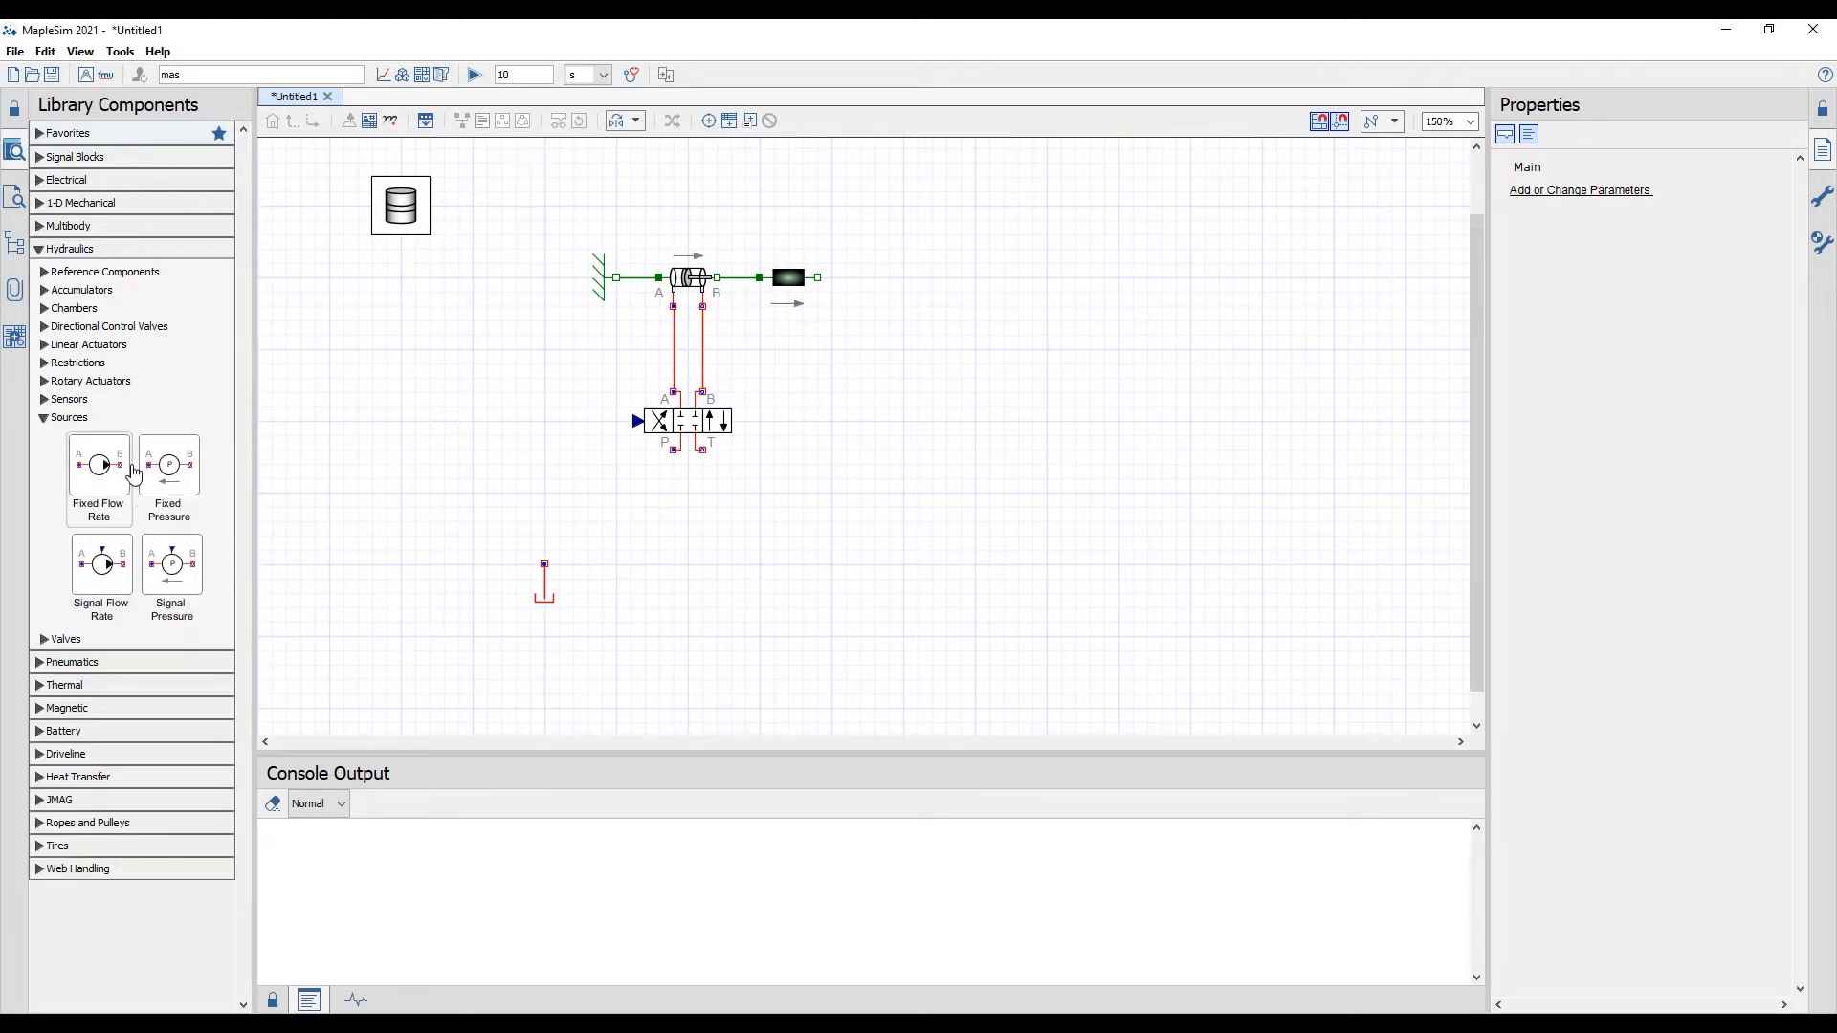
{"action": "left_click_drag", "start_coordinate": [168, 465], "coordinate": [573, 492]}
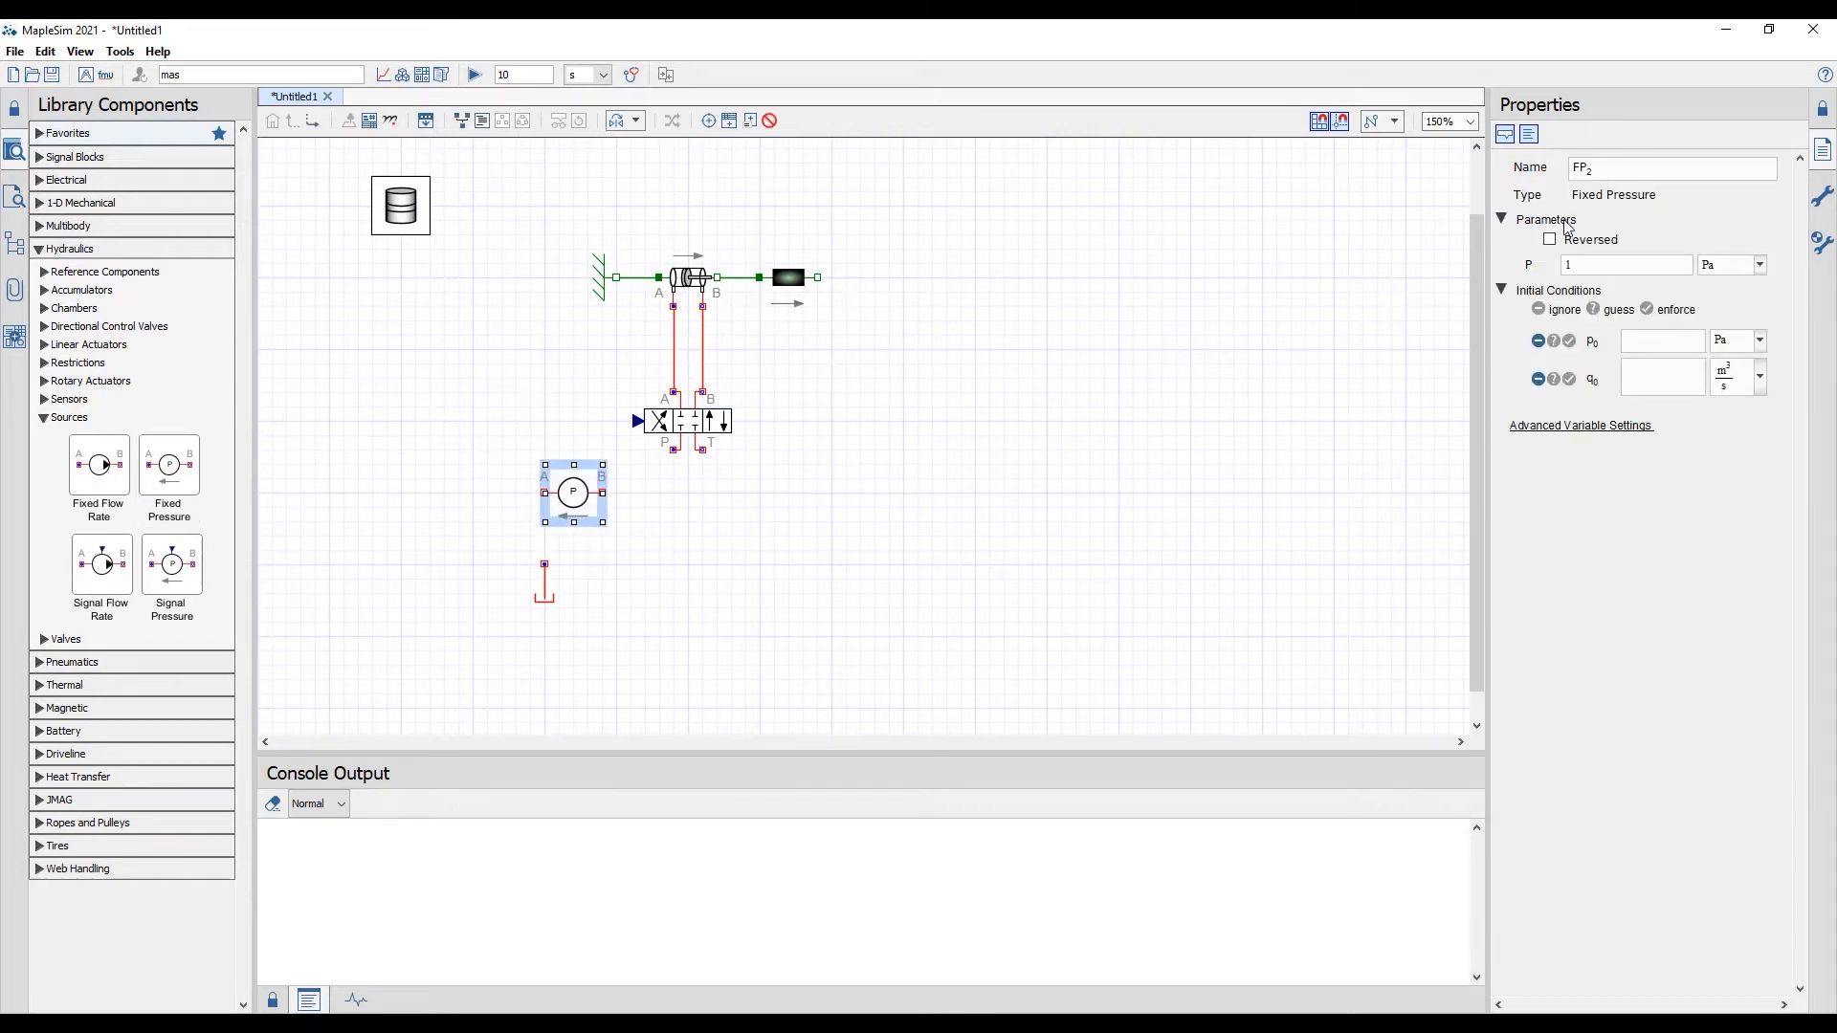
- Reverse the Fixed Pressure source and set its pressure P to 20 MPa
{"action": "left_click", "coordinate": [1595, 265]}
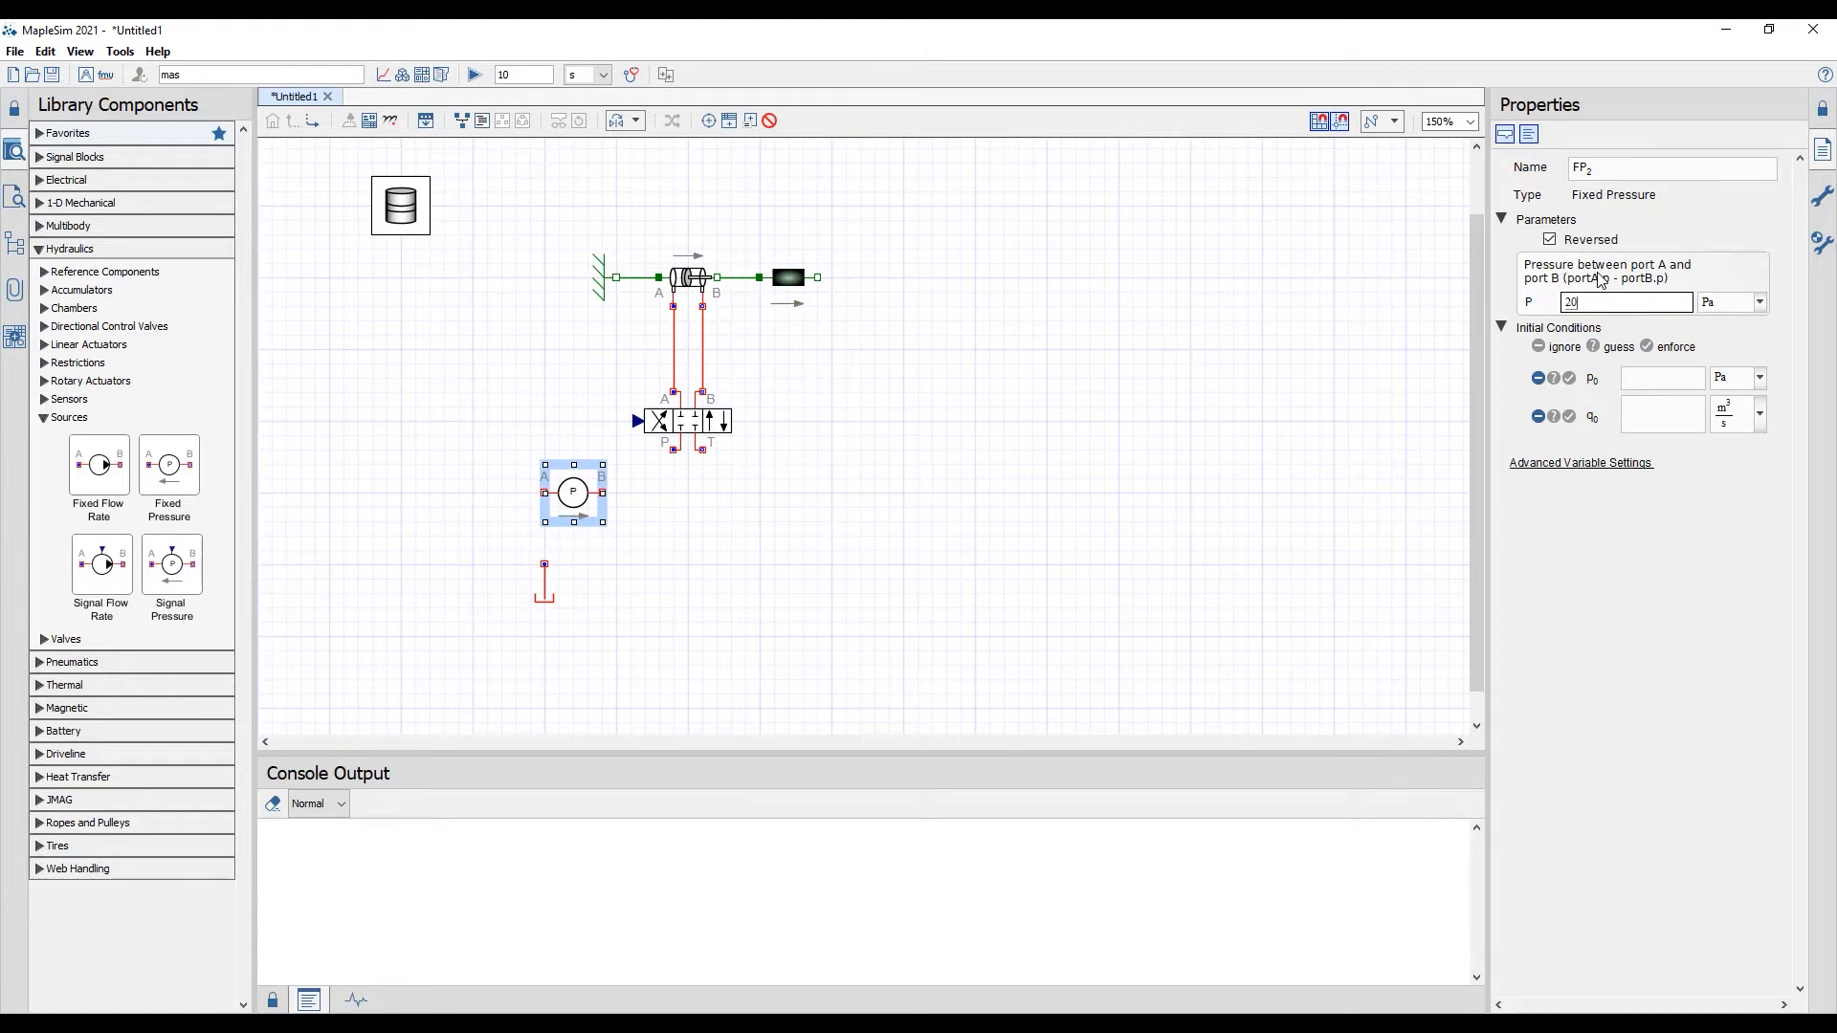
{"action": "type", "text": "20"}
{"action": "left_click", "coordinate": [1741, 306]}
{"action": "left_click", "coordinate": [1733, 266]}
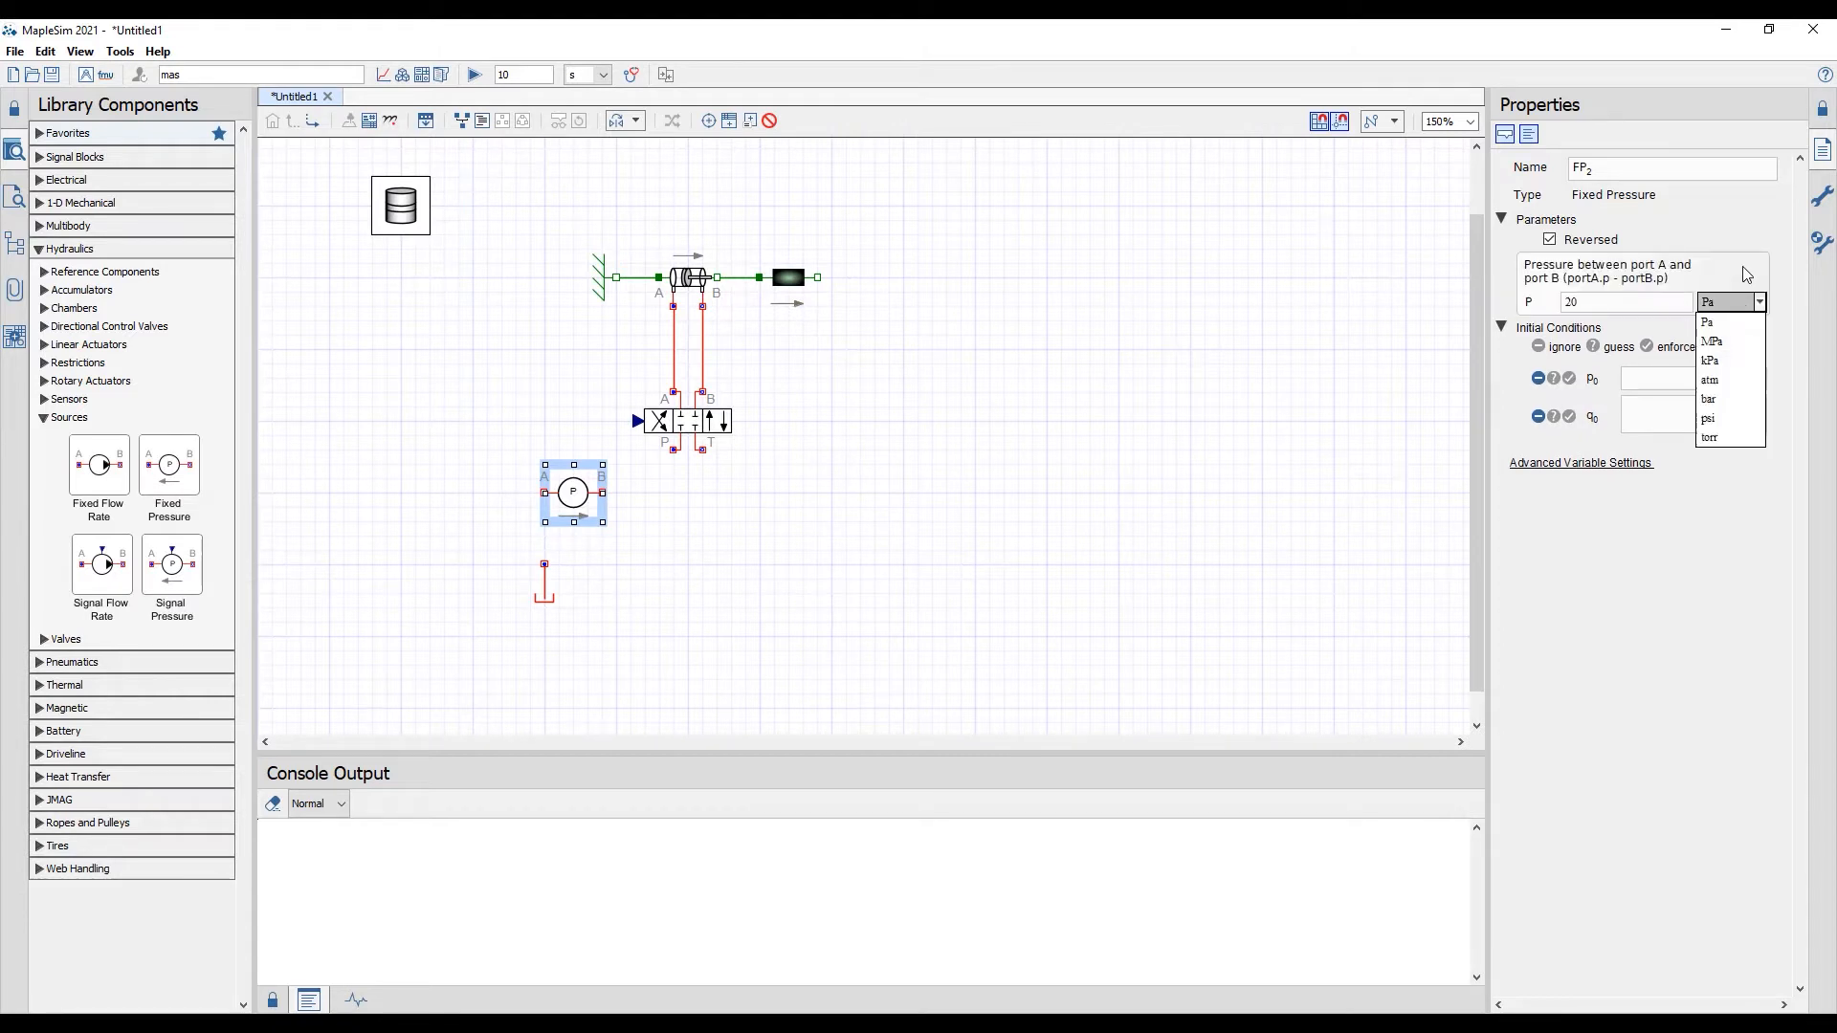
{"action": "left_click", "coordinate": [1732, 340]}
- Connect the pressure source's port A to the tank and port B to valve port P, and connect valve port T to the tank
{"action": "left_click", "coordinate": [727, 624]}
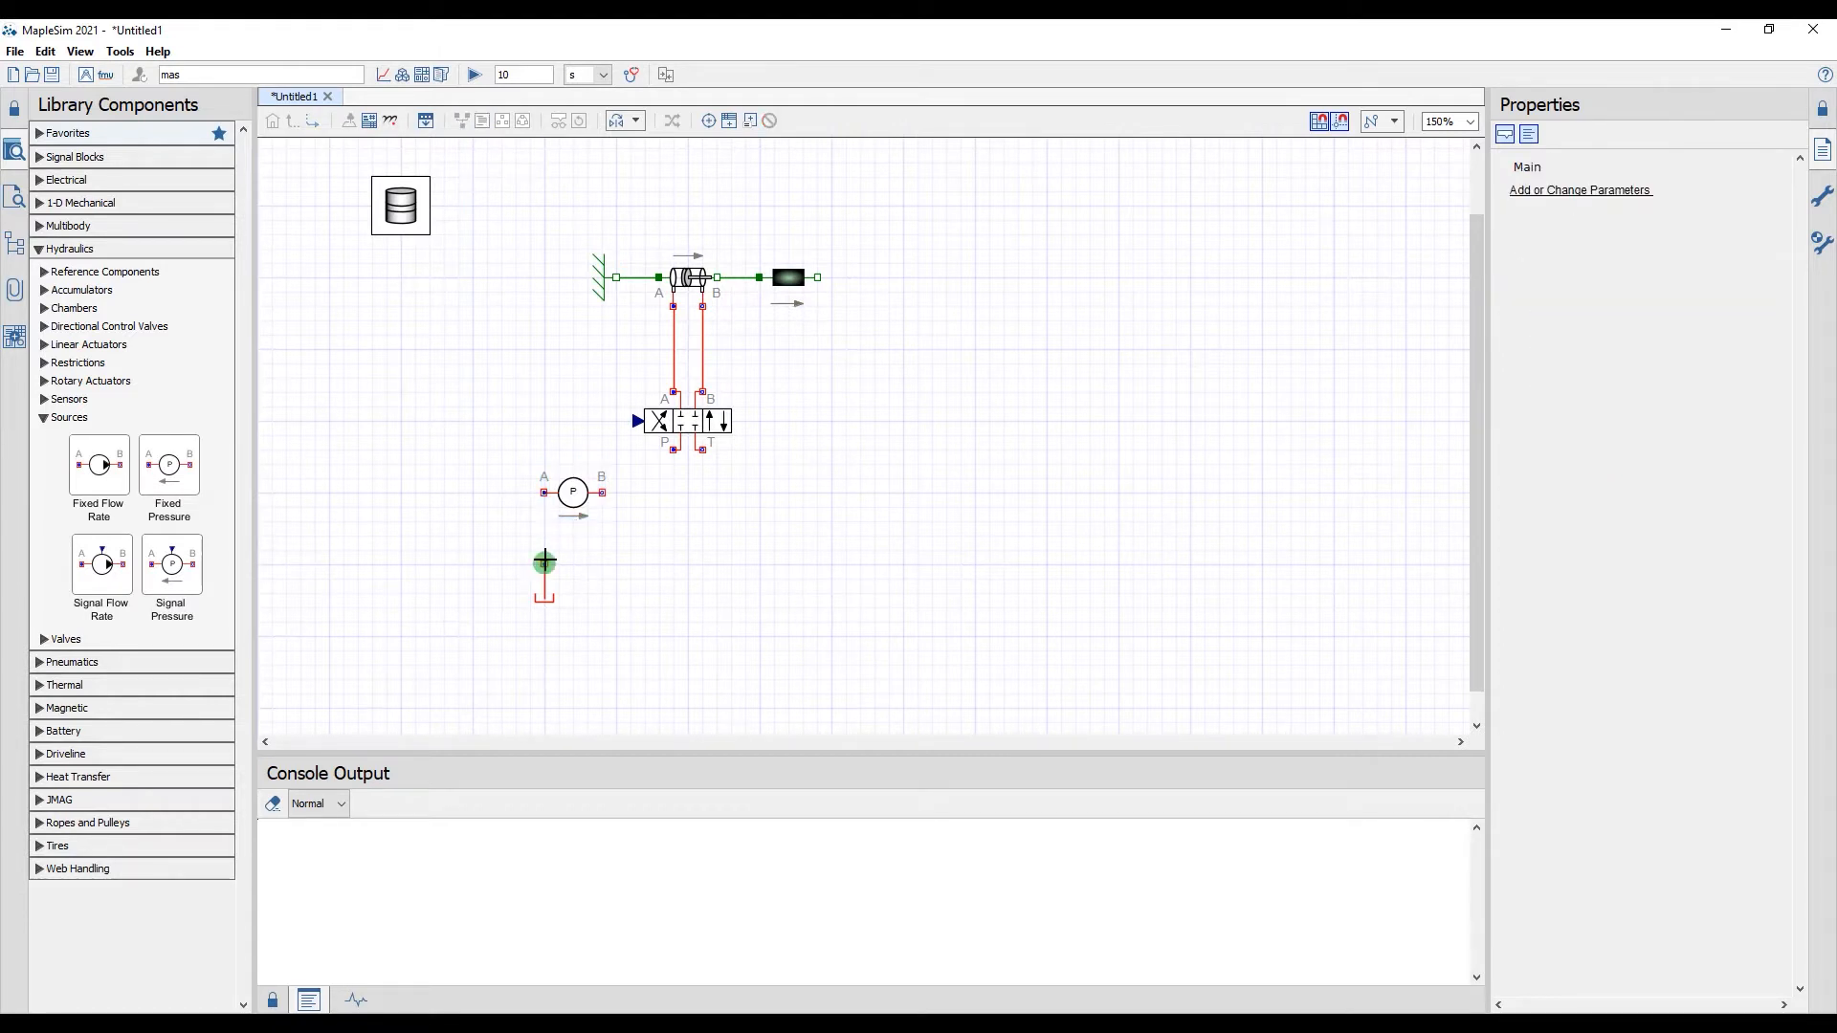
{"action": "mouse_move", "coordinate": [544, 565]}
{"action": "left_mouse_down"}
{"action": "mouse_move", "coordinate": [541, 493]}
{"action": "mouse_move", "coordinate": [669, 468]}
{"action": "mouse_move", "coordinate": [674, 449]}
{"action": "mouse_move", "coordinate": [648, 554]}
{"action": "mouse_move", "coordinate": [562, 547]}
{"action": "mouse_move", "coordinate": [551, 564]}
{"action": "left_mouse_up"}
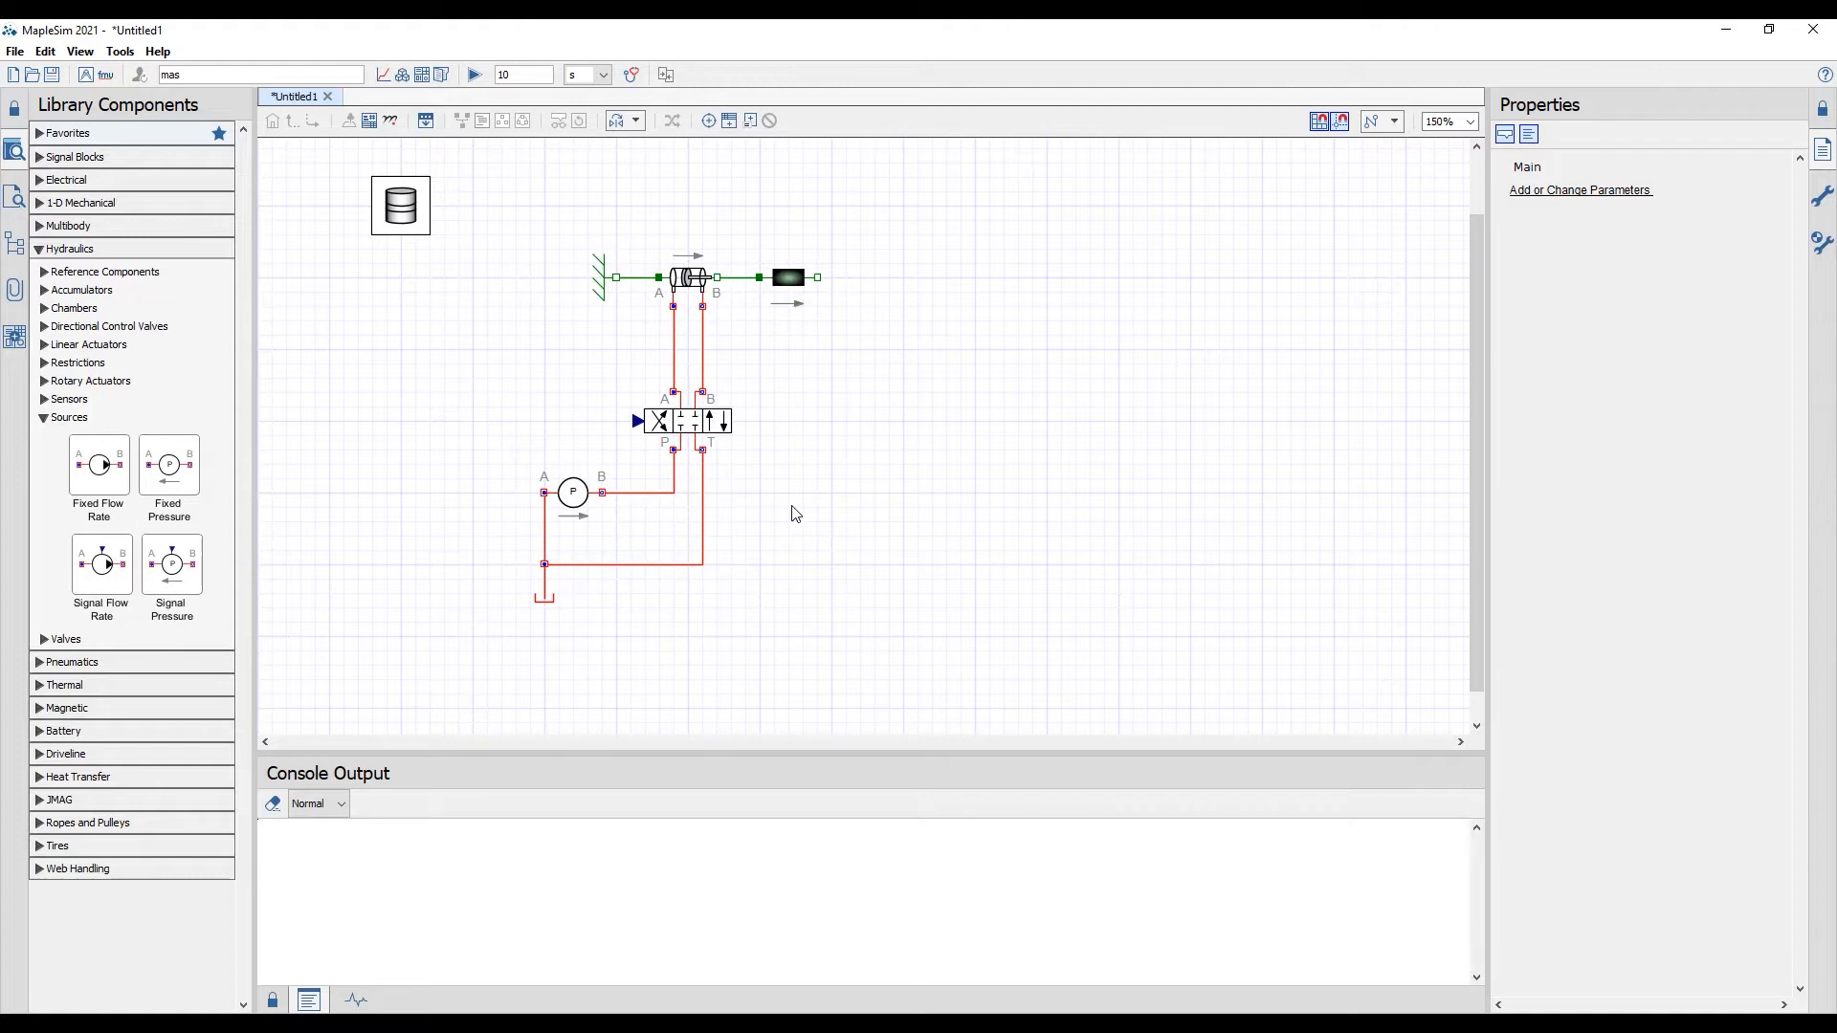
- Attach a length probe to the mass's free flange and name it Displacement
{"action": "left_click", "coordinate": [709, 120]}
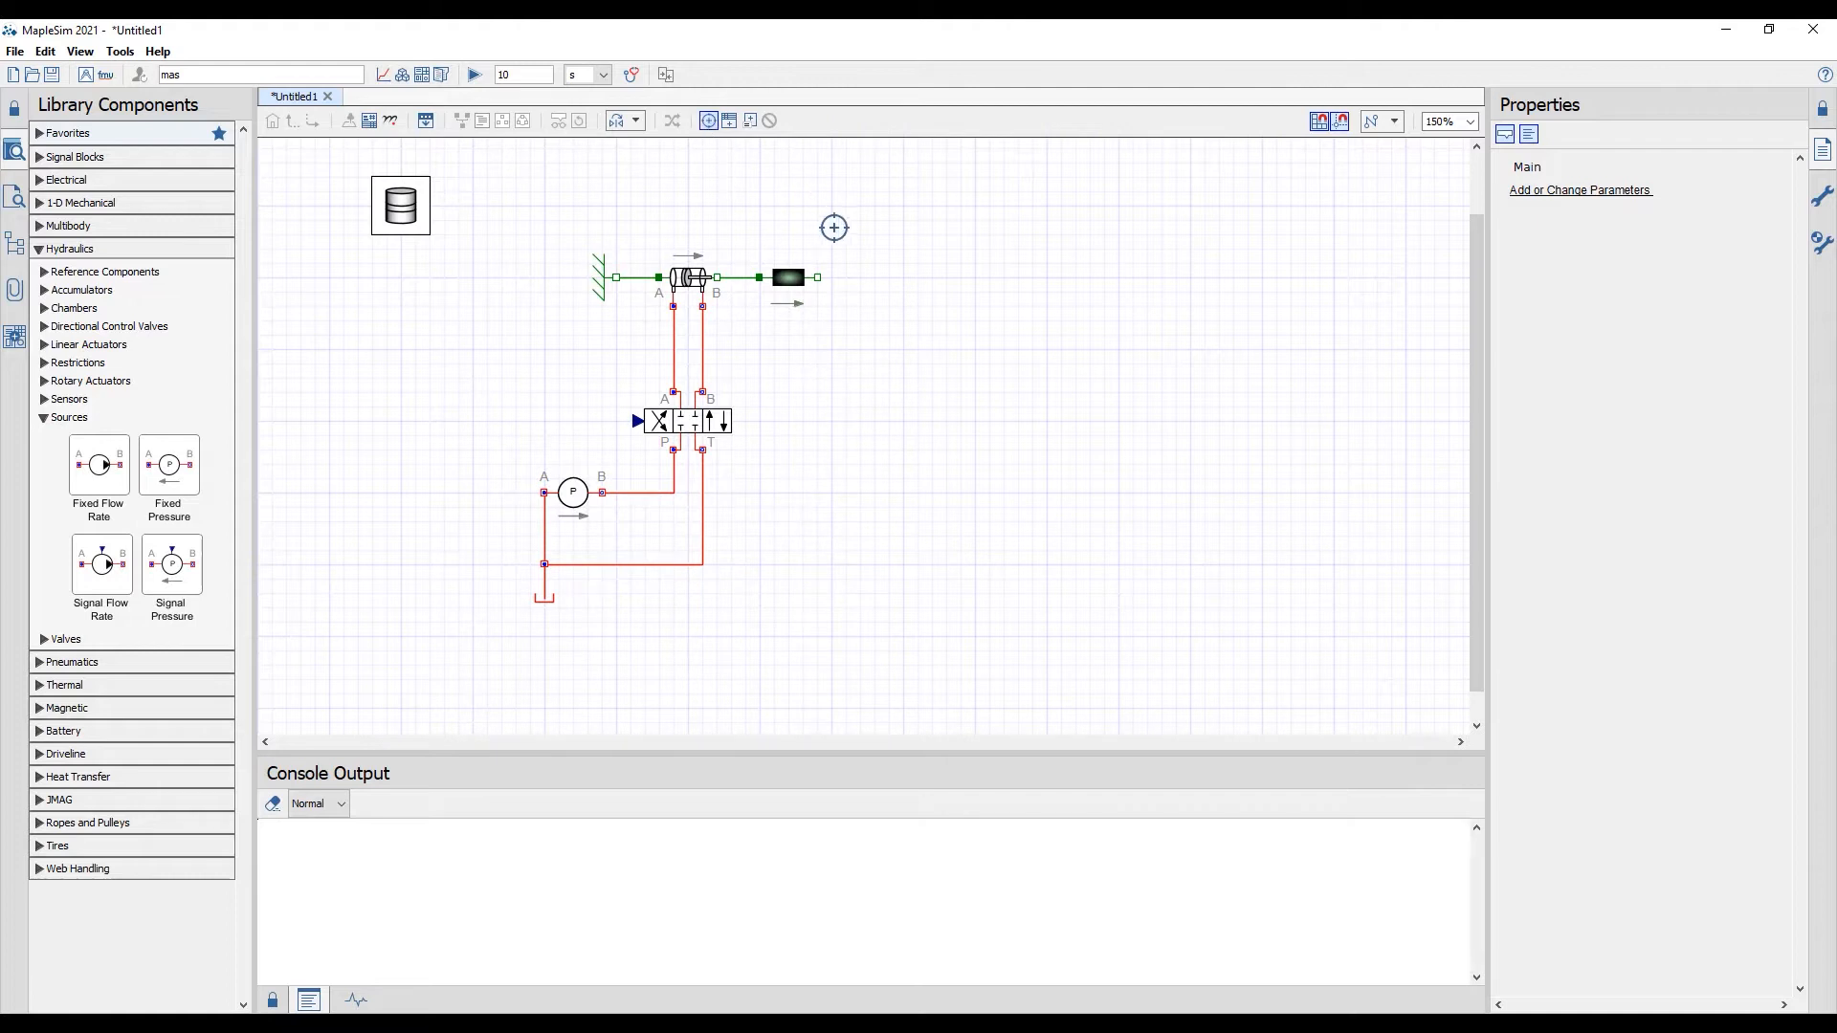
{"action": "left_click", "coordinate": [815, 277]}
{"action": "left_click", "coordinate": [861, 218]}
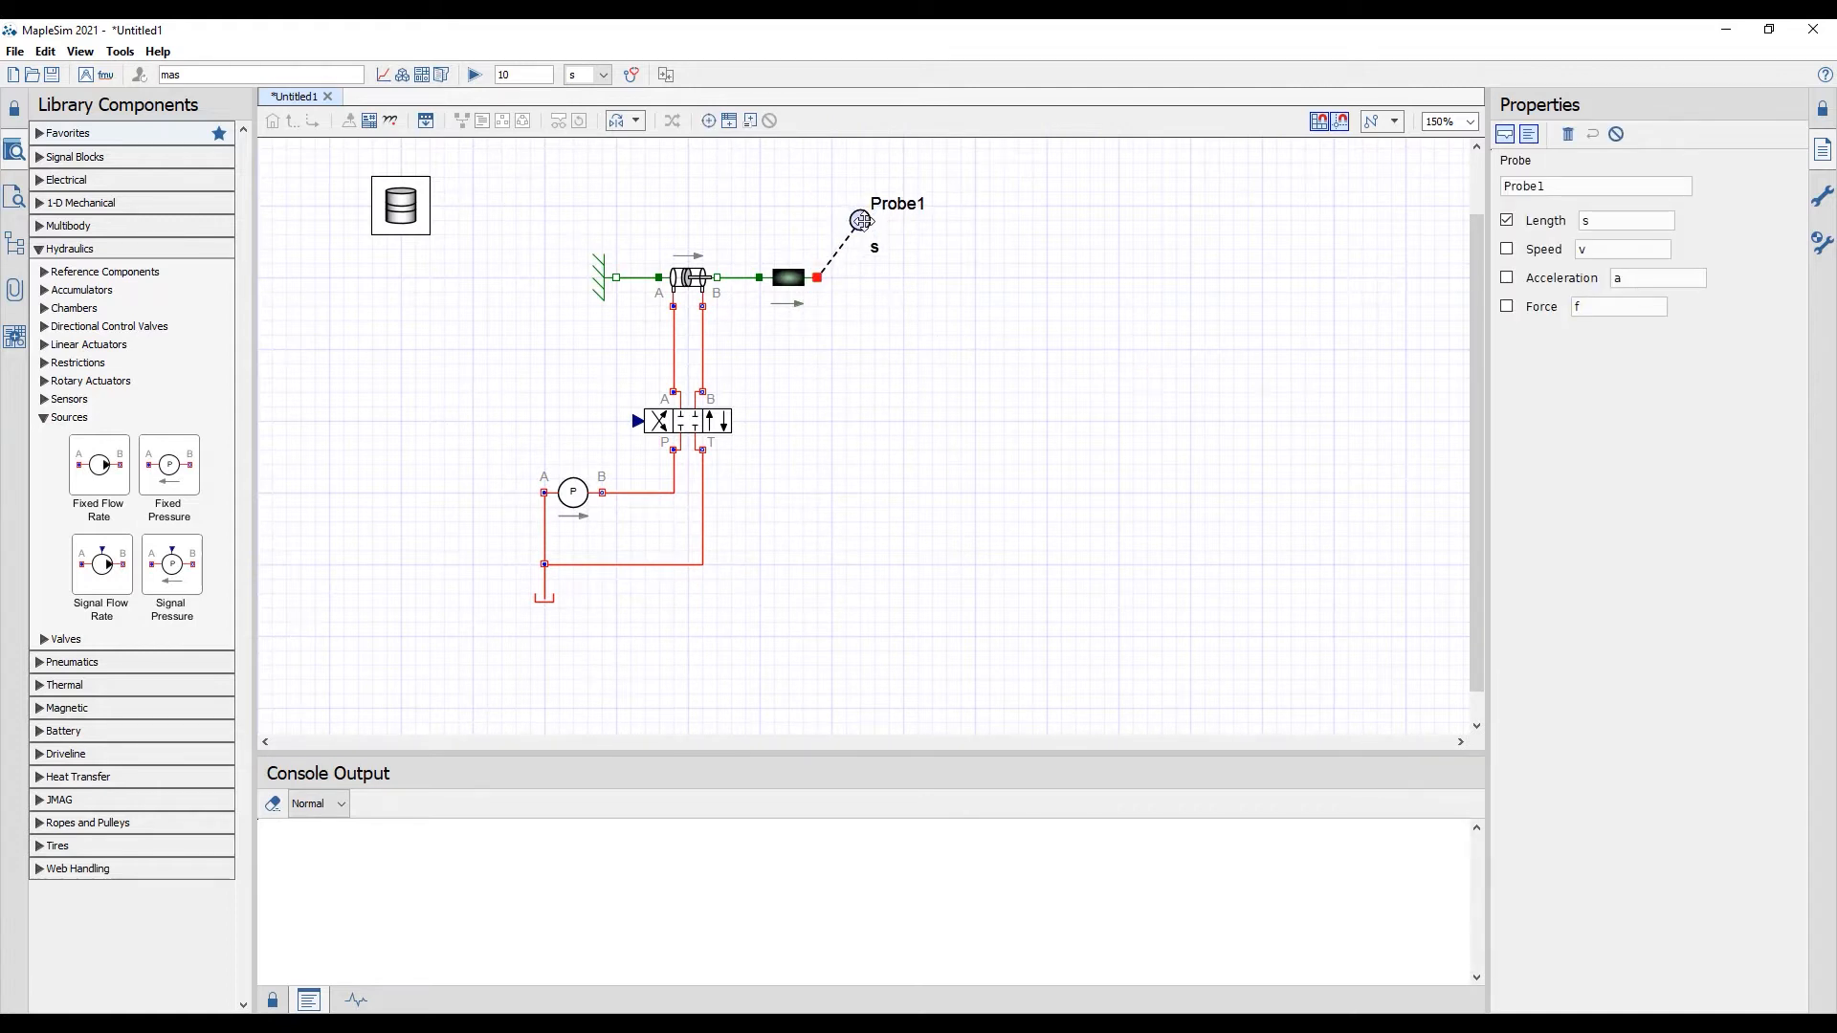
{"action": "left_click", "coordinate": [1650, 186]}
{"action": "type", "text": "Displacement"}
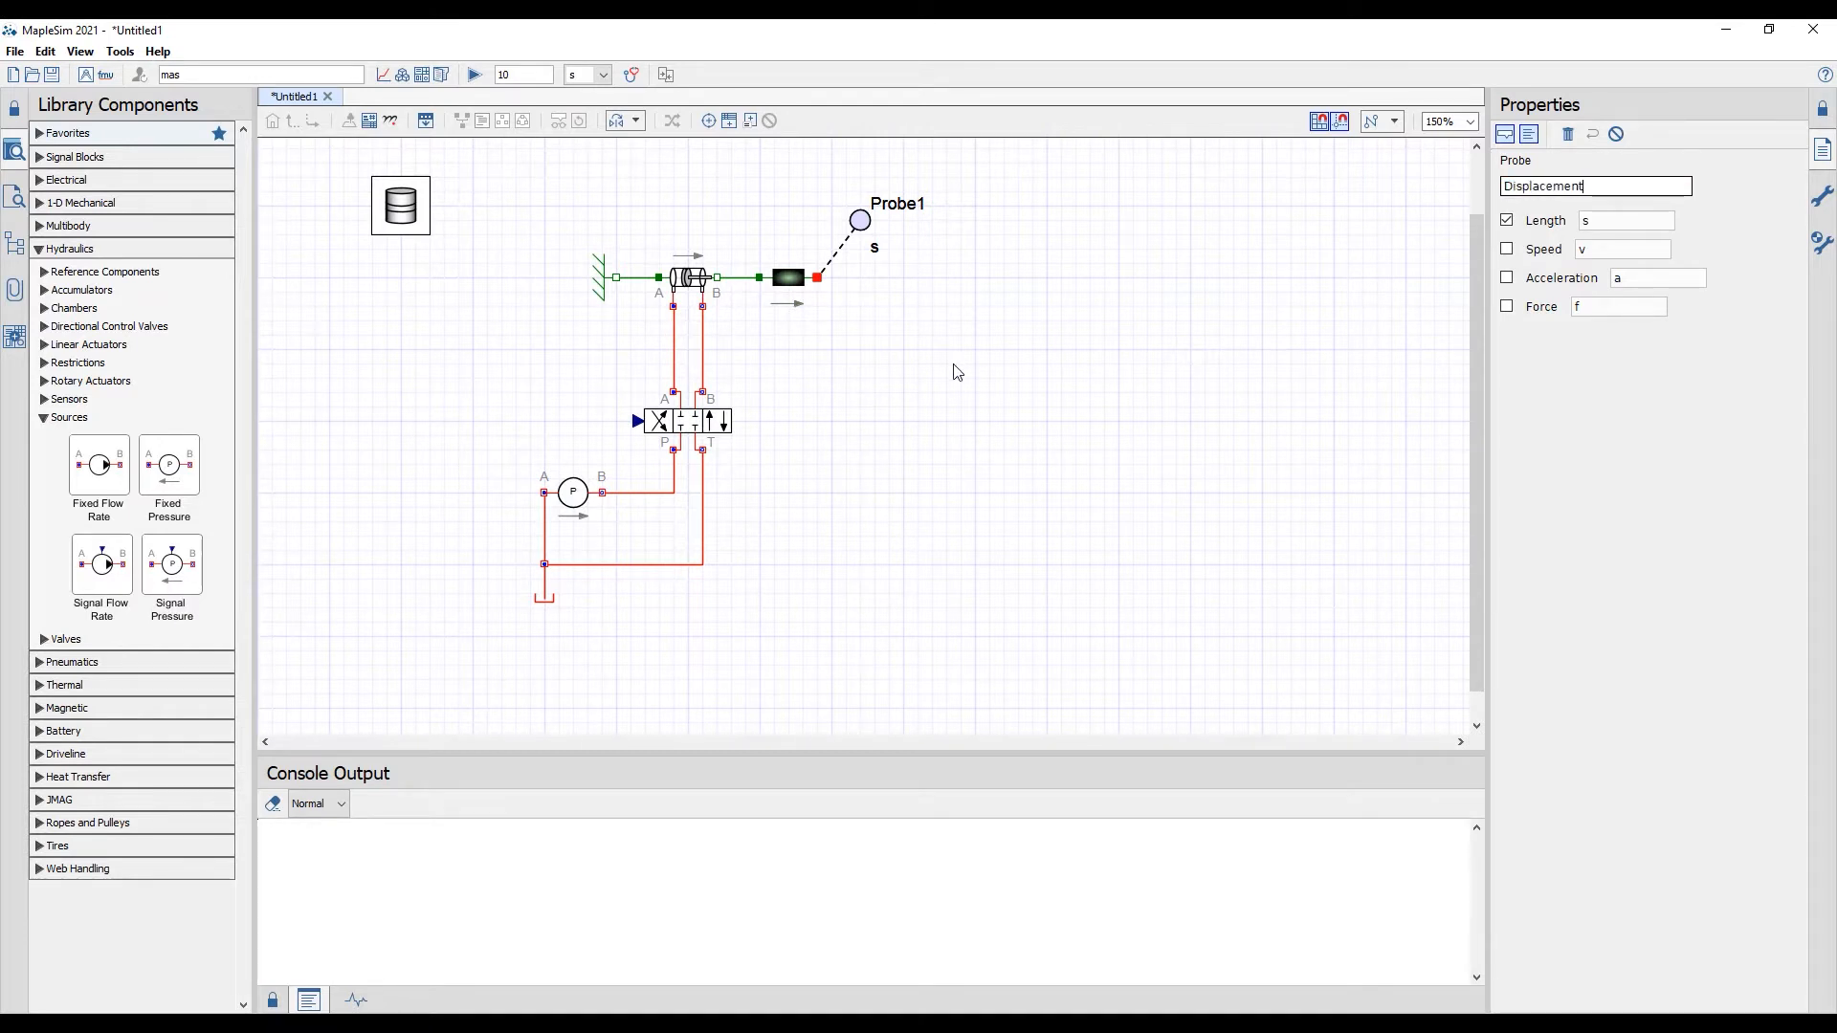
{"action": "key", "text": "Return"}
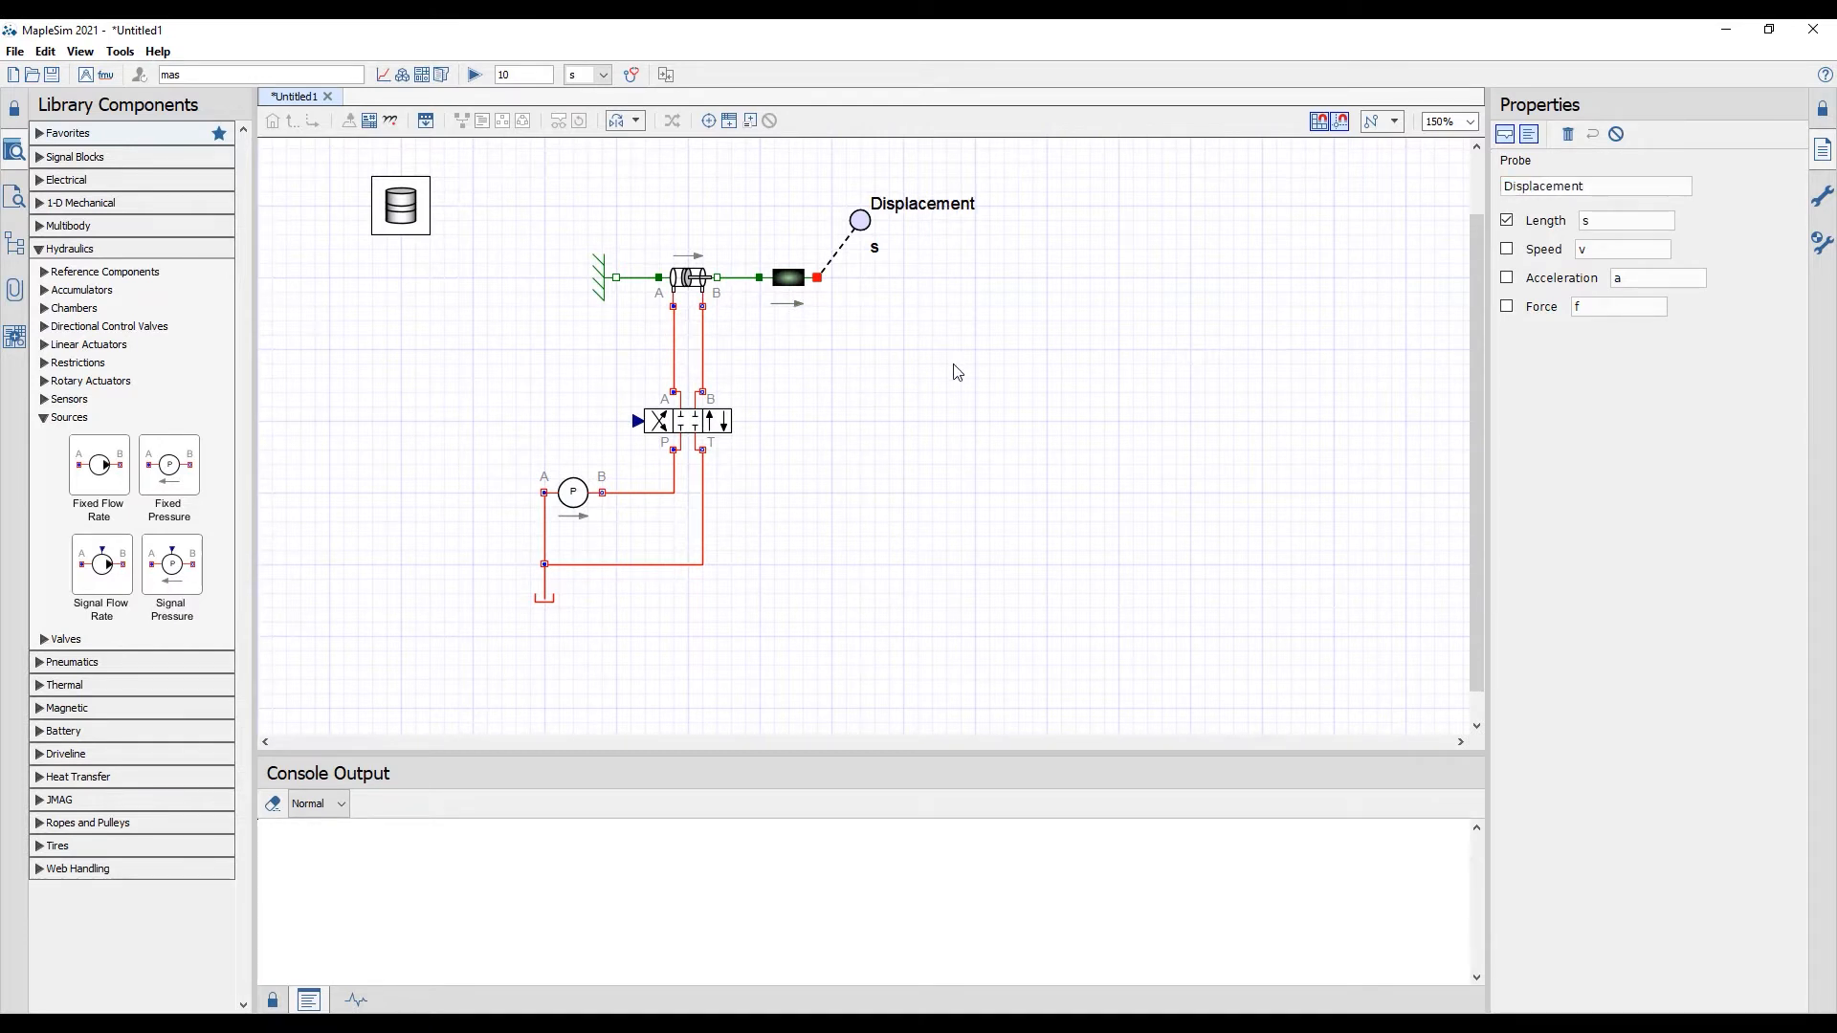
- Set the simulation solver to Rosenbrock (stiff)
{"action": "left_click", "coordinate": [1820, 201]}
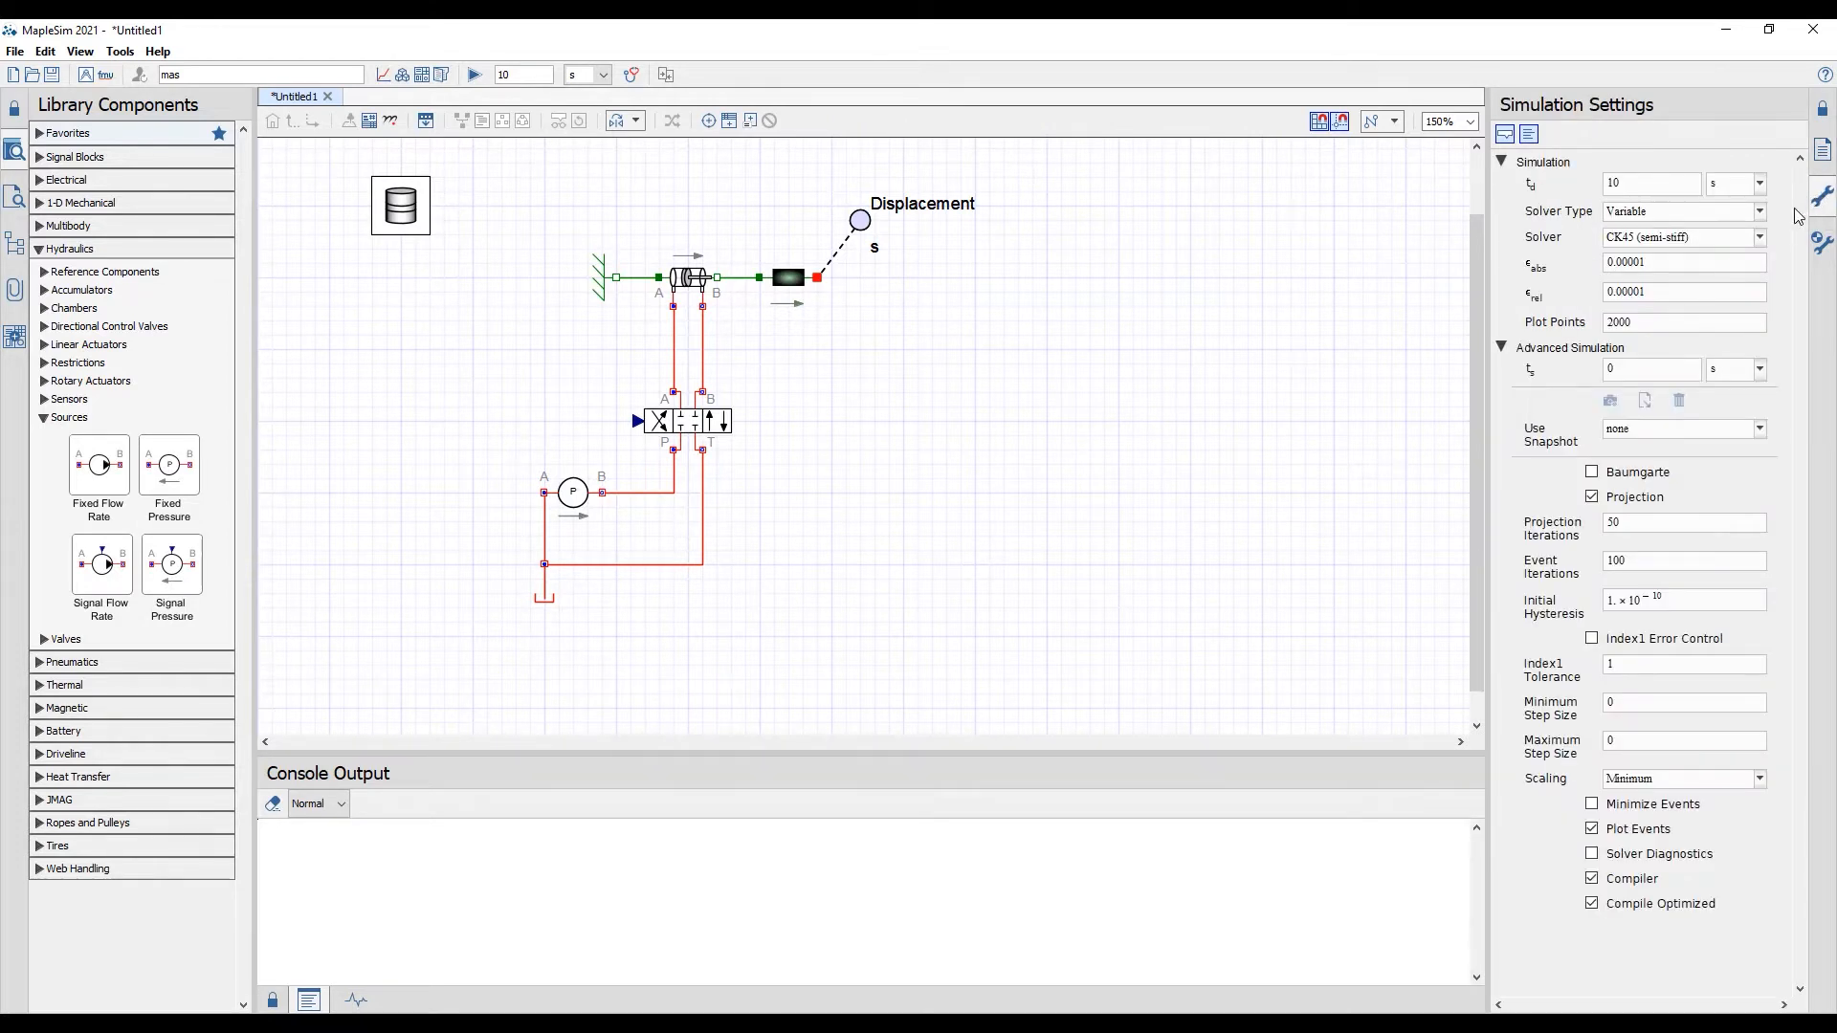
{"action": "left_click", "coordinate": [1743, 245]}
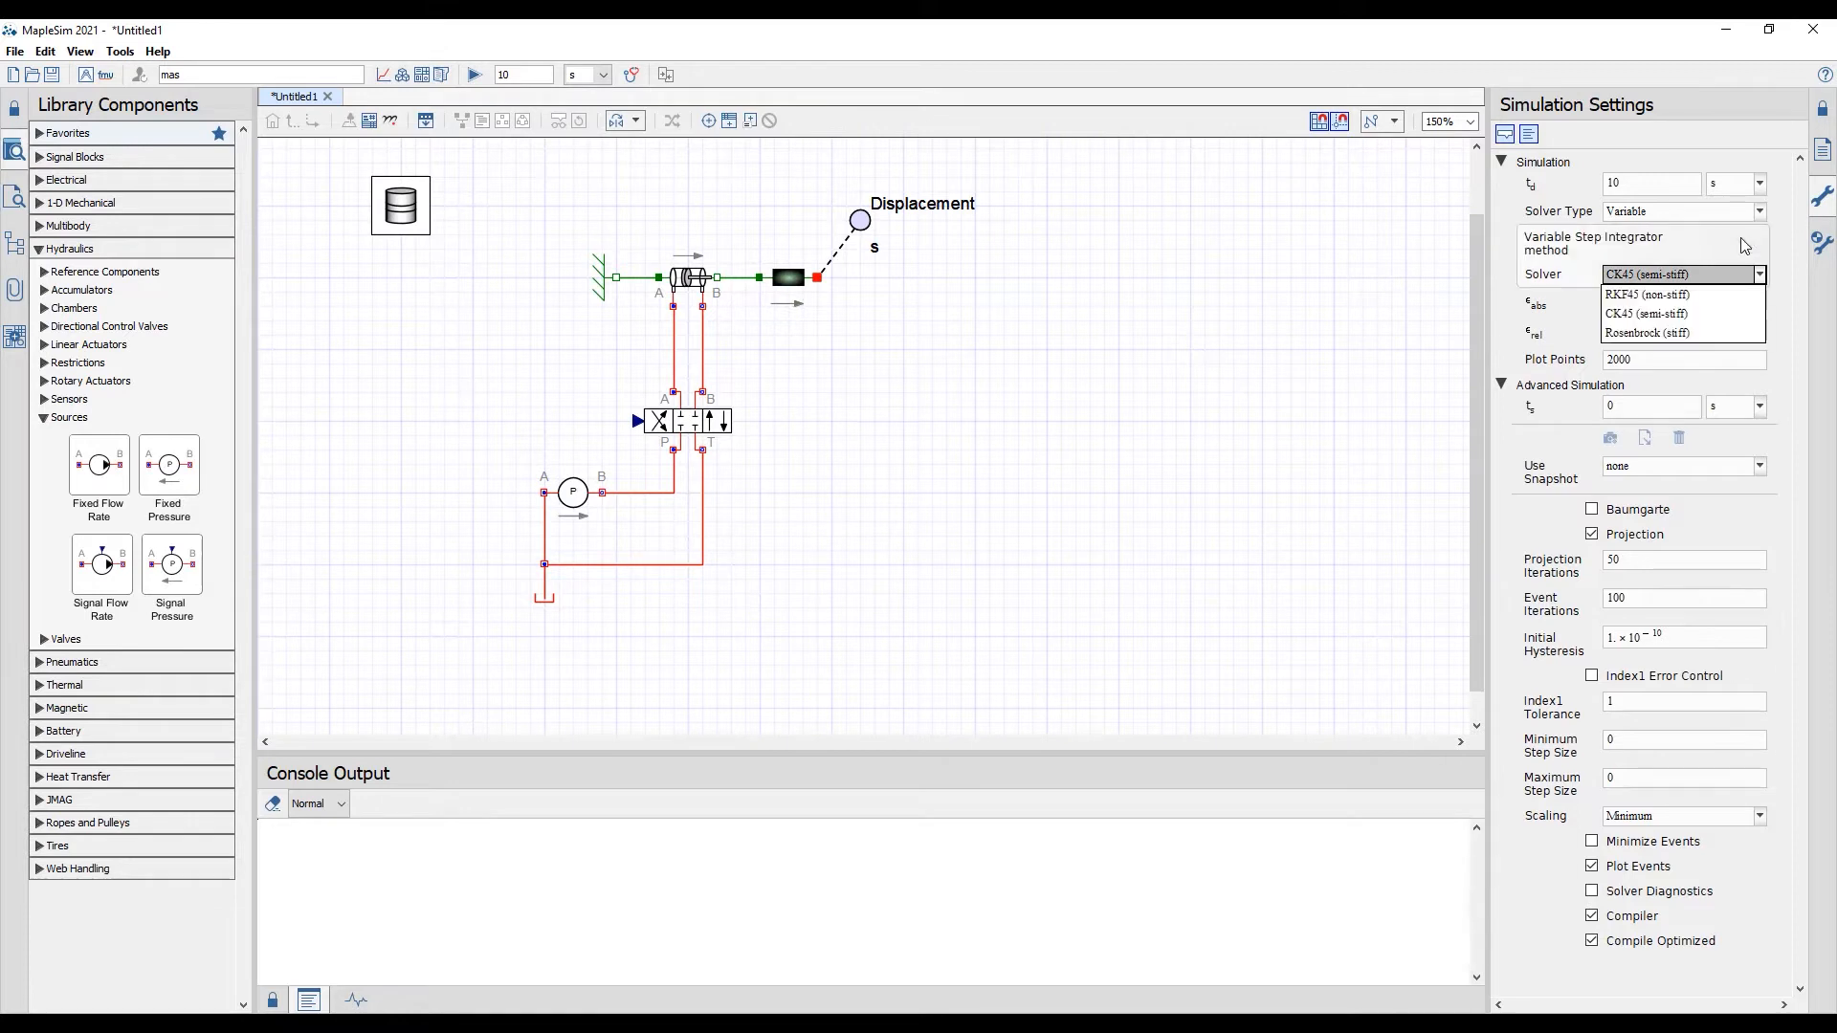
{"action": "left_click", "coordinate": [1700, 332]}
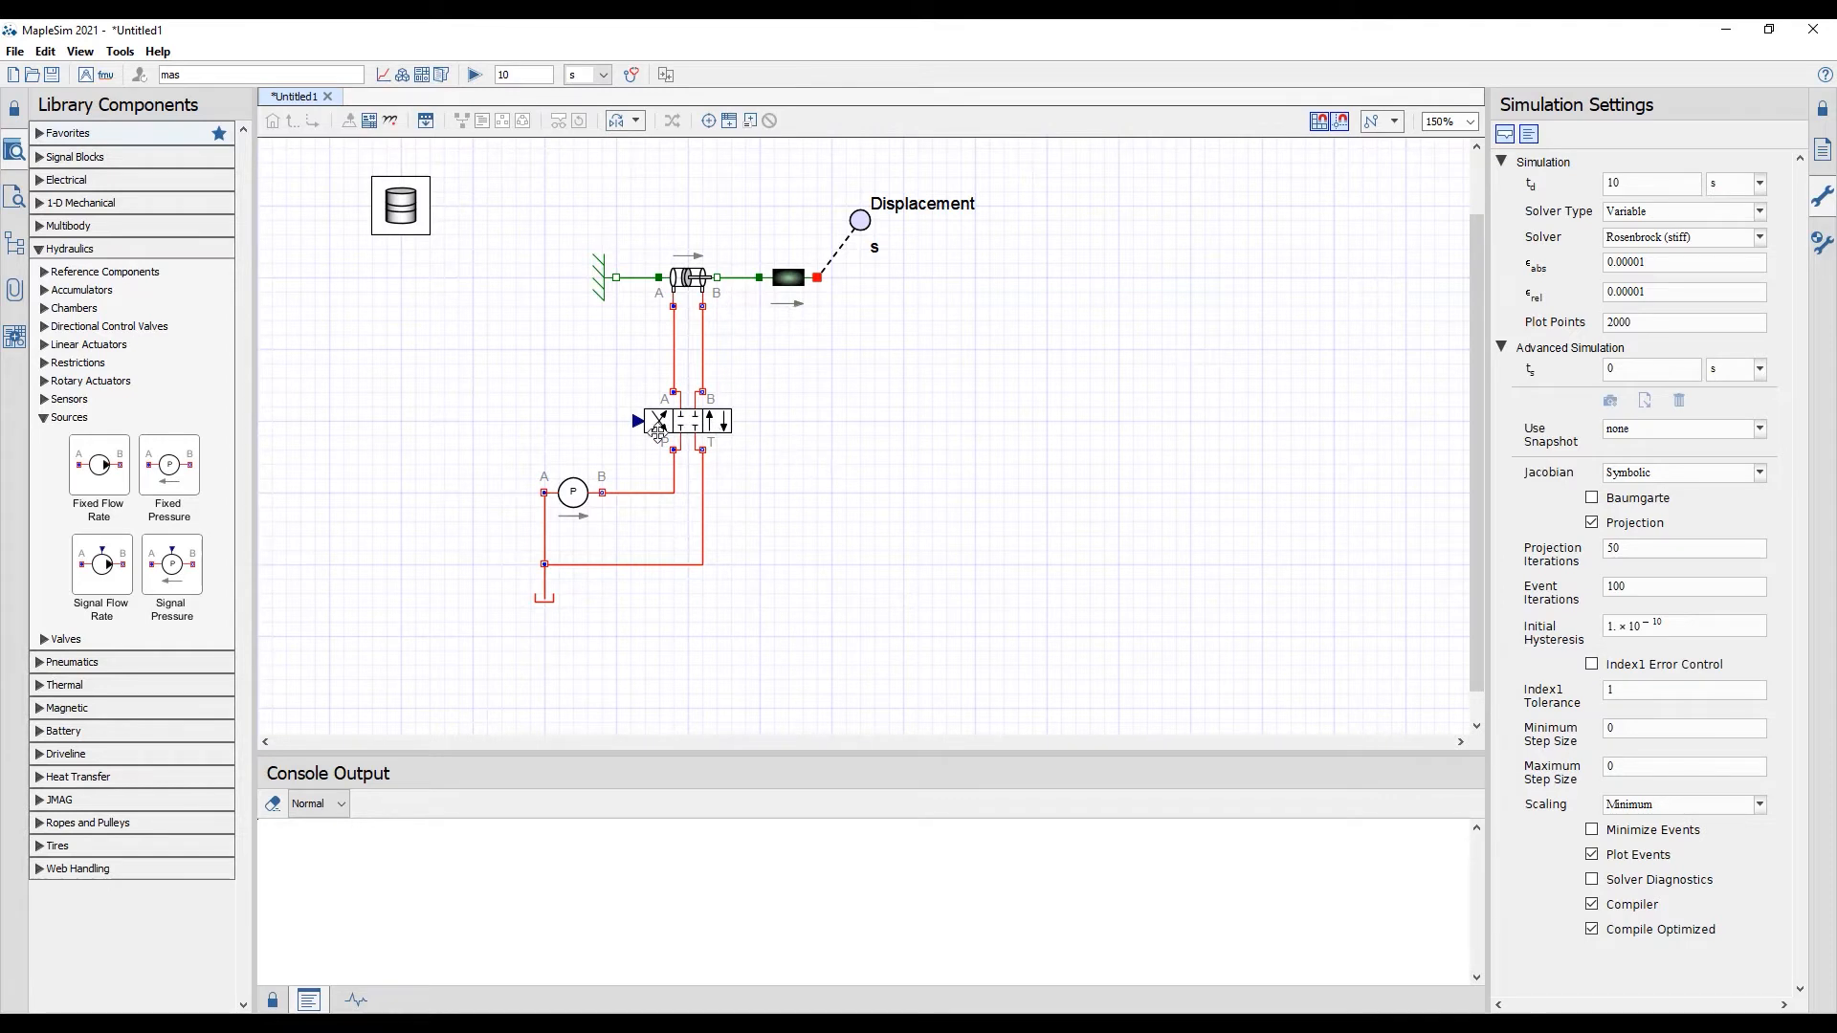
- Add a Constant signal block and connect it to the directional valve's control input
{"action": "double_click", "coordinate": [251, 75]}
{"action": "type", "text": "const"}
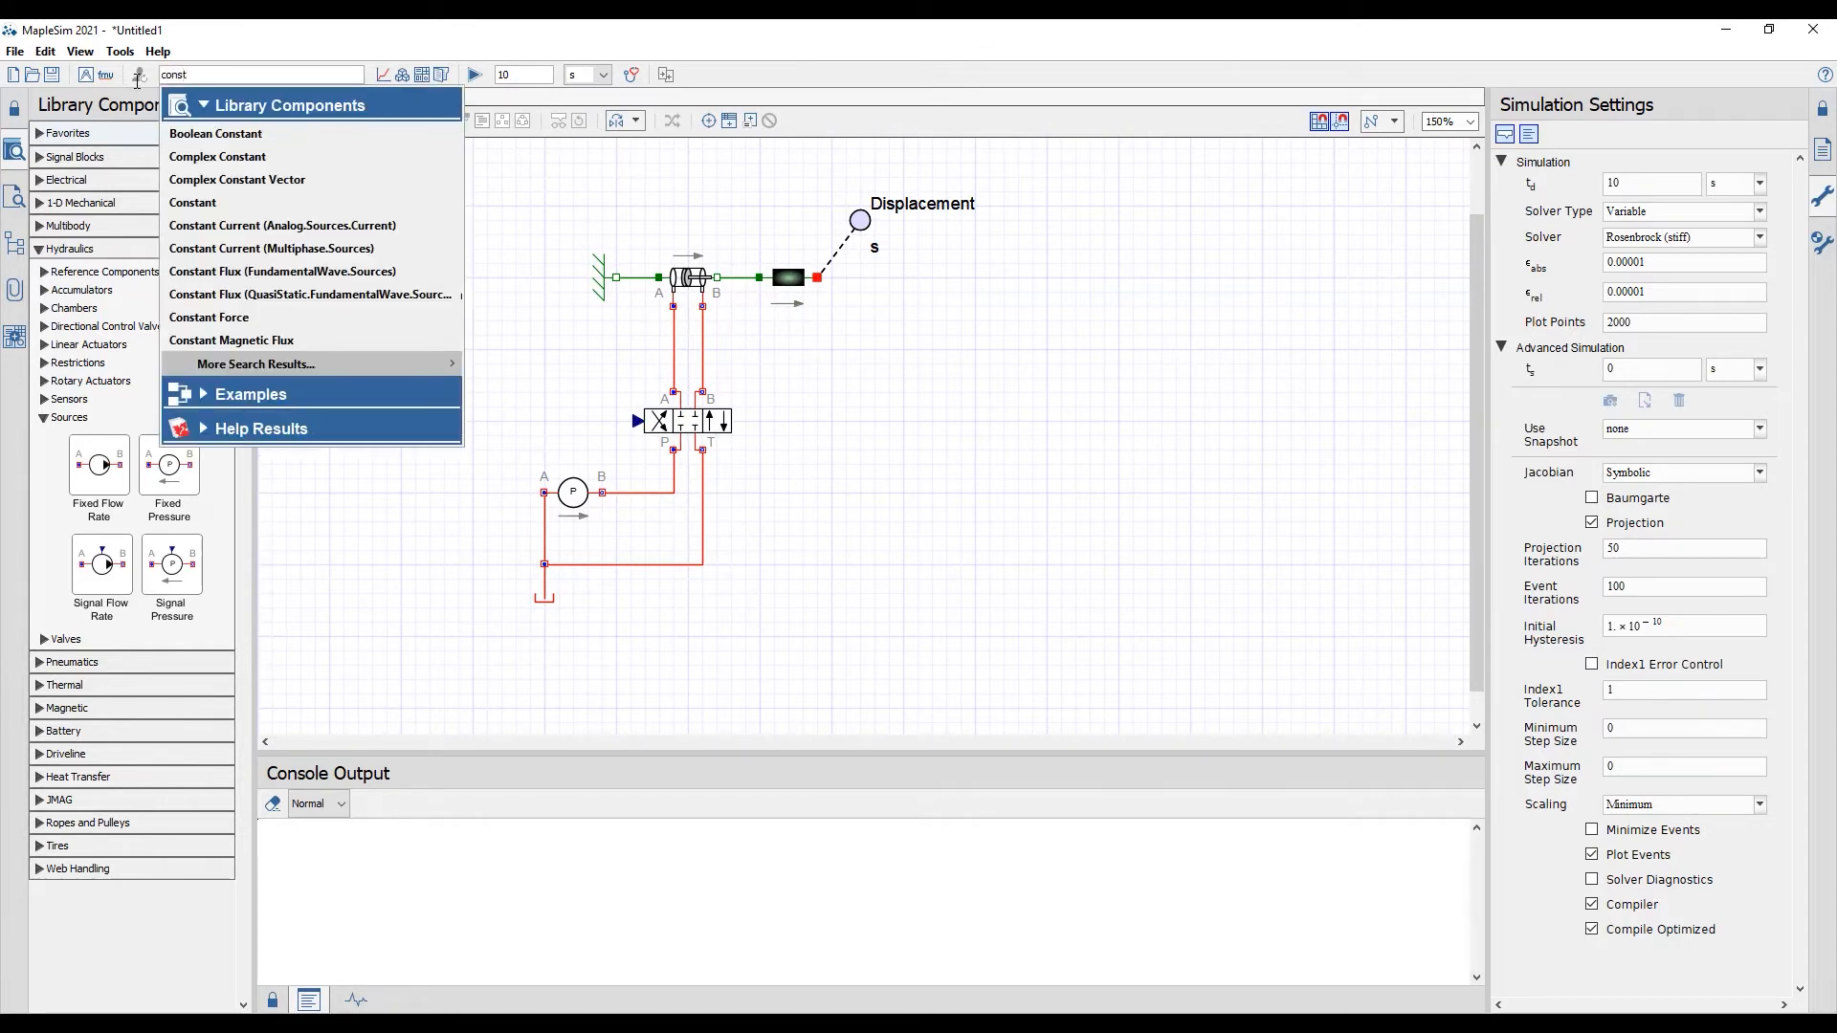
{"action": "left_click_drag", "start_coordinate": [246, 212], "coordinate": [637, 421]}
{"action": "left_click", "coordinate": [591, 366]}
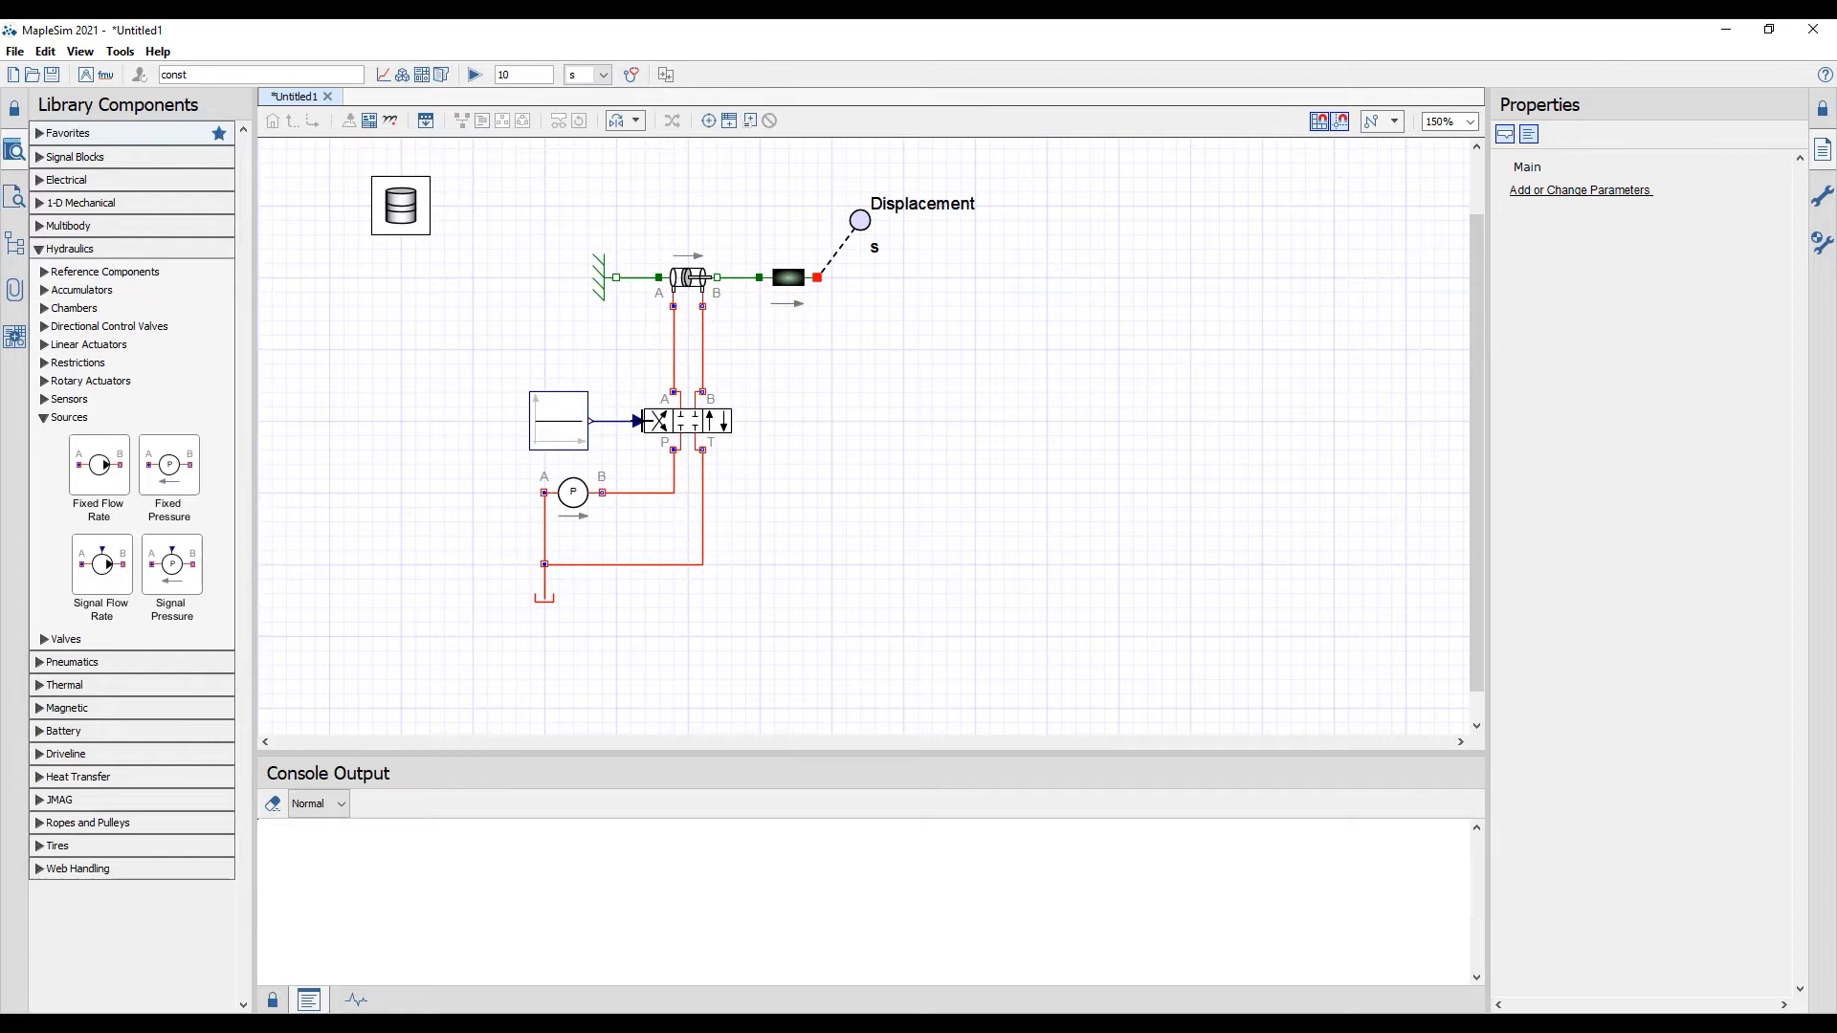
- Check the Constant block's output value k
{"action": "left_click", "coordinate": [565, 427]}
{"action": "left_click", "coordinate": [1611, 266]}
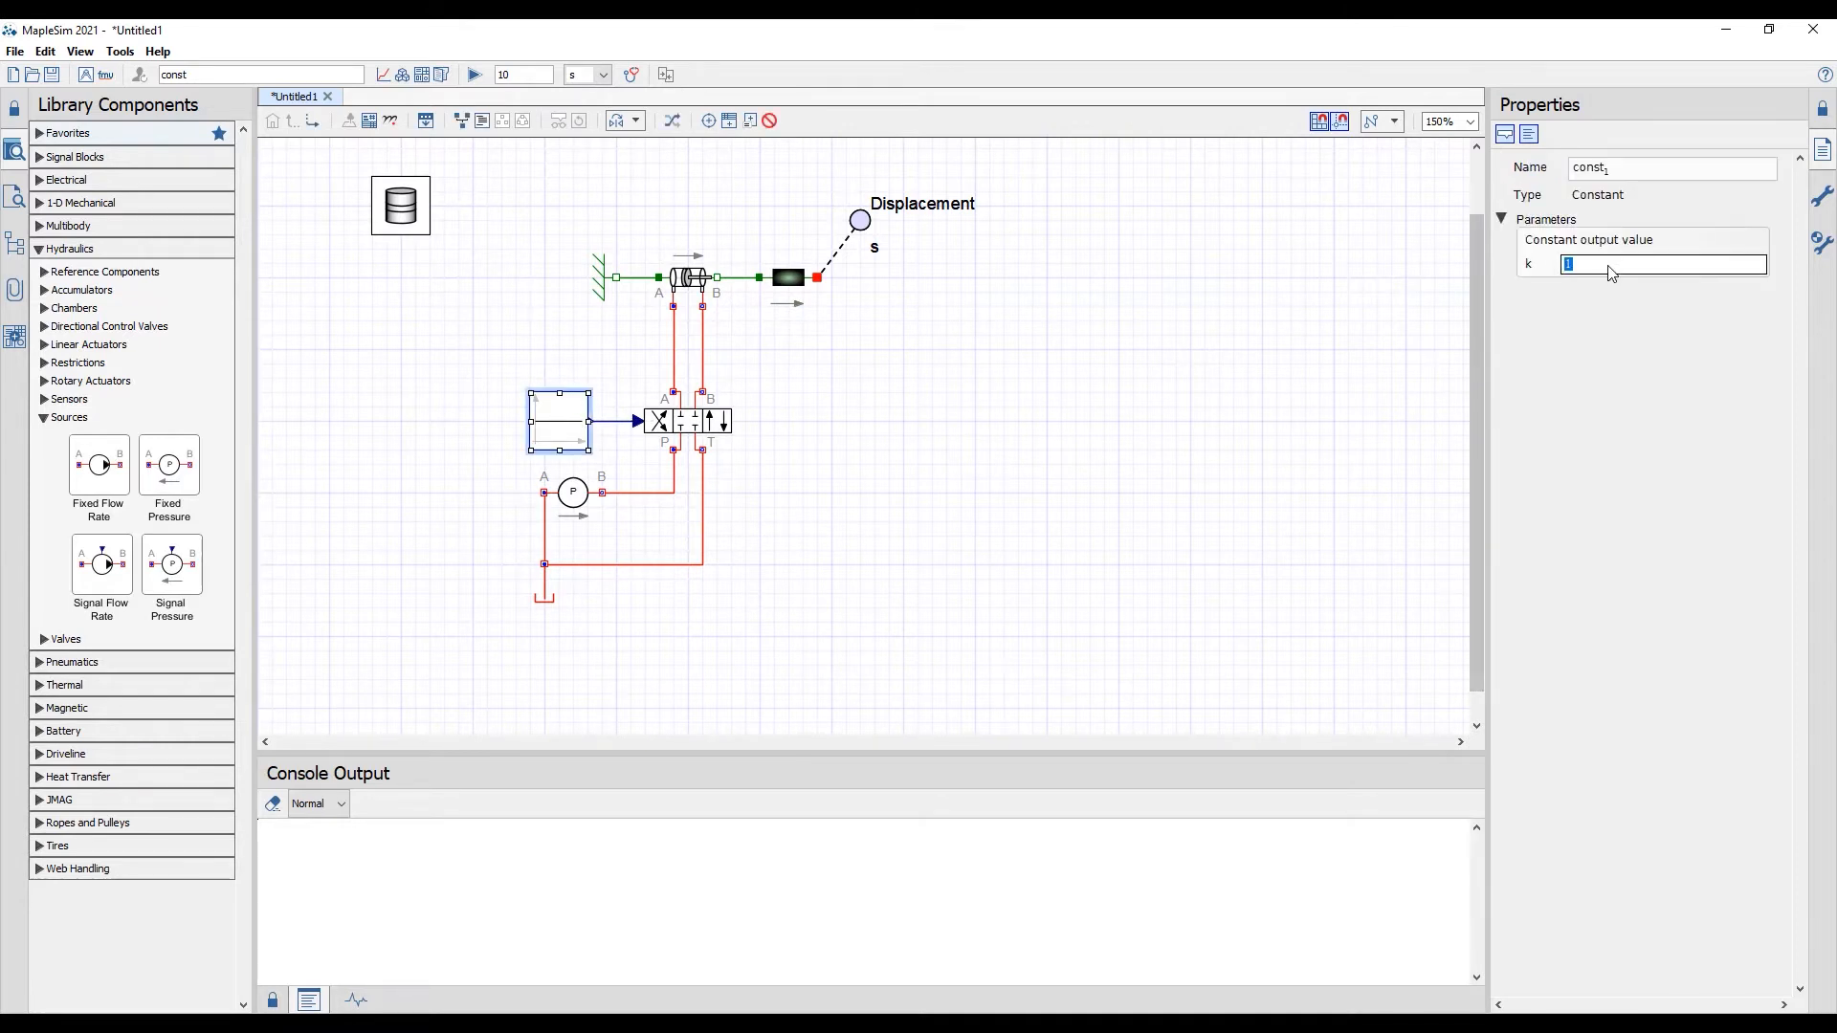
{"action": "key", "text": "Return"}
{"action": "left_click", "coordinate": [761, 424]}
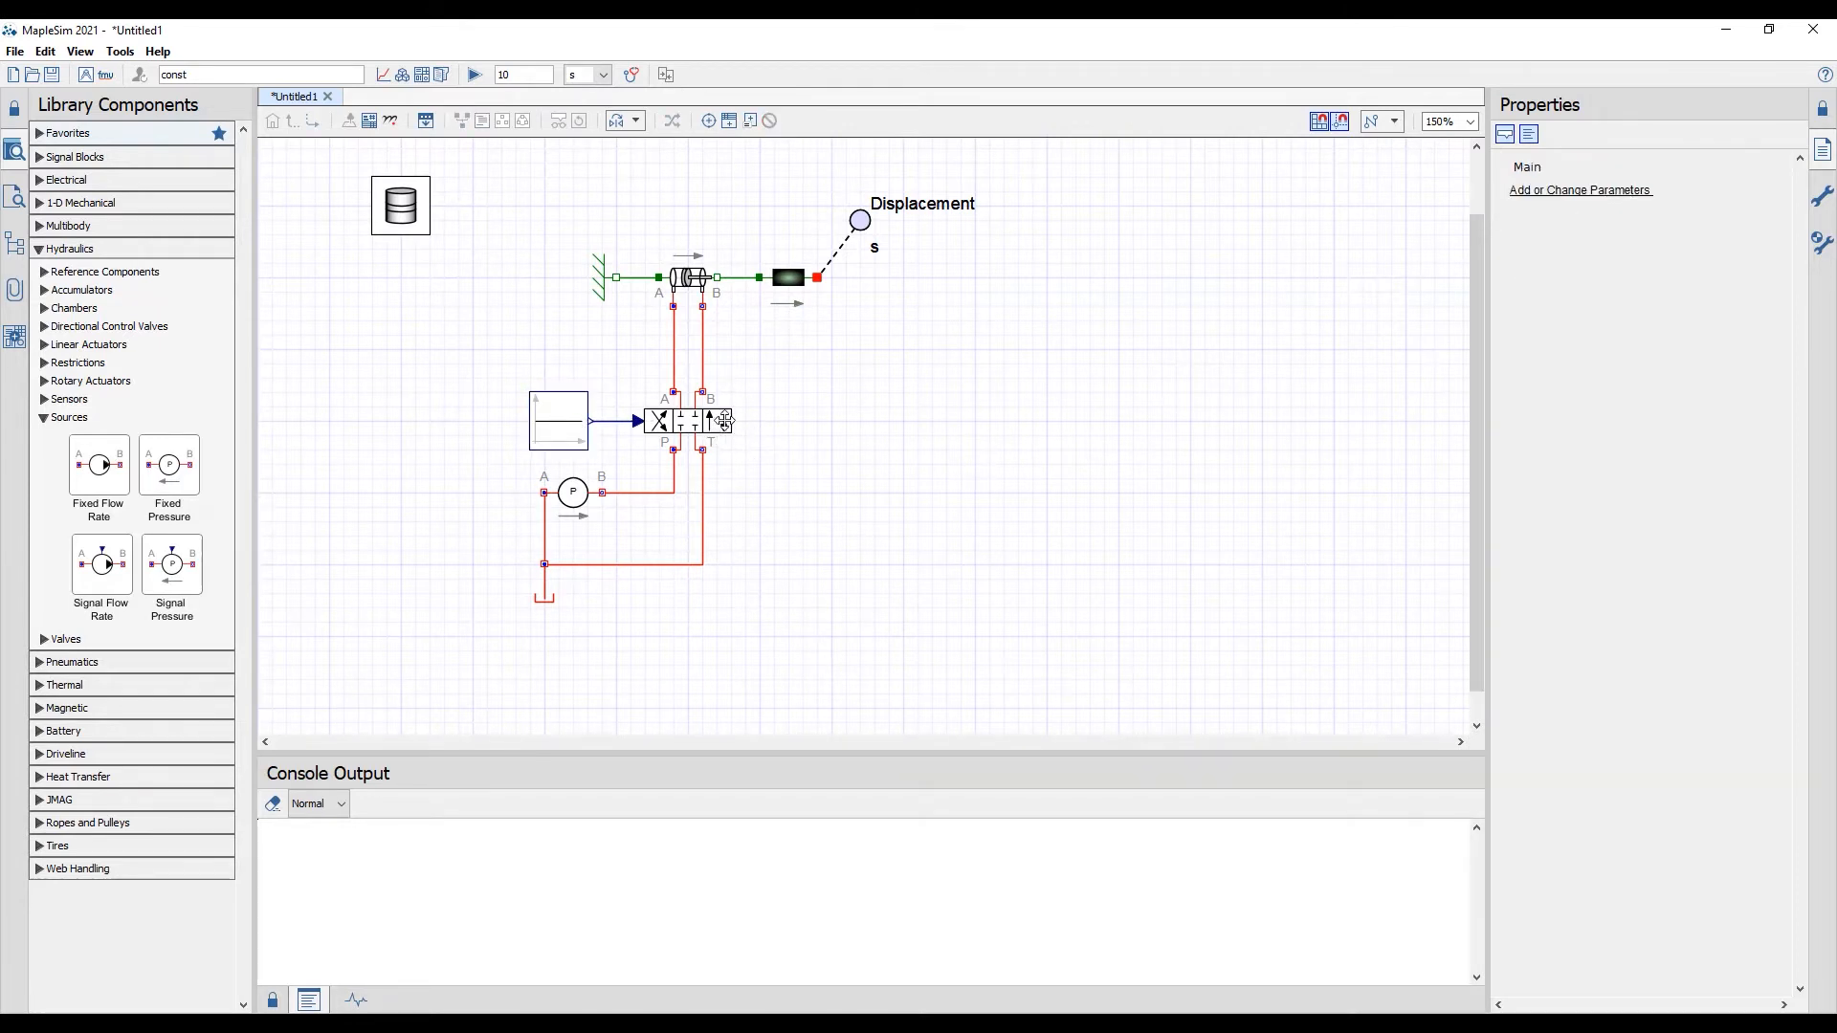
- Run the 10 s simulation and enlarge the displacement plot to fill the whole results window
{"action": "left_click", "coordinate": [474, 75]}
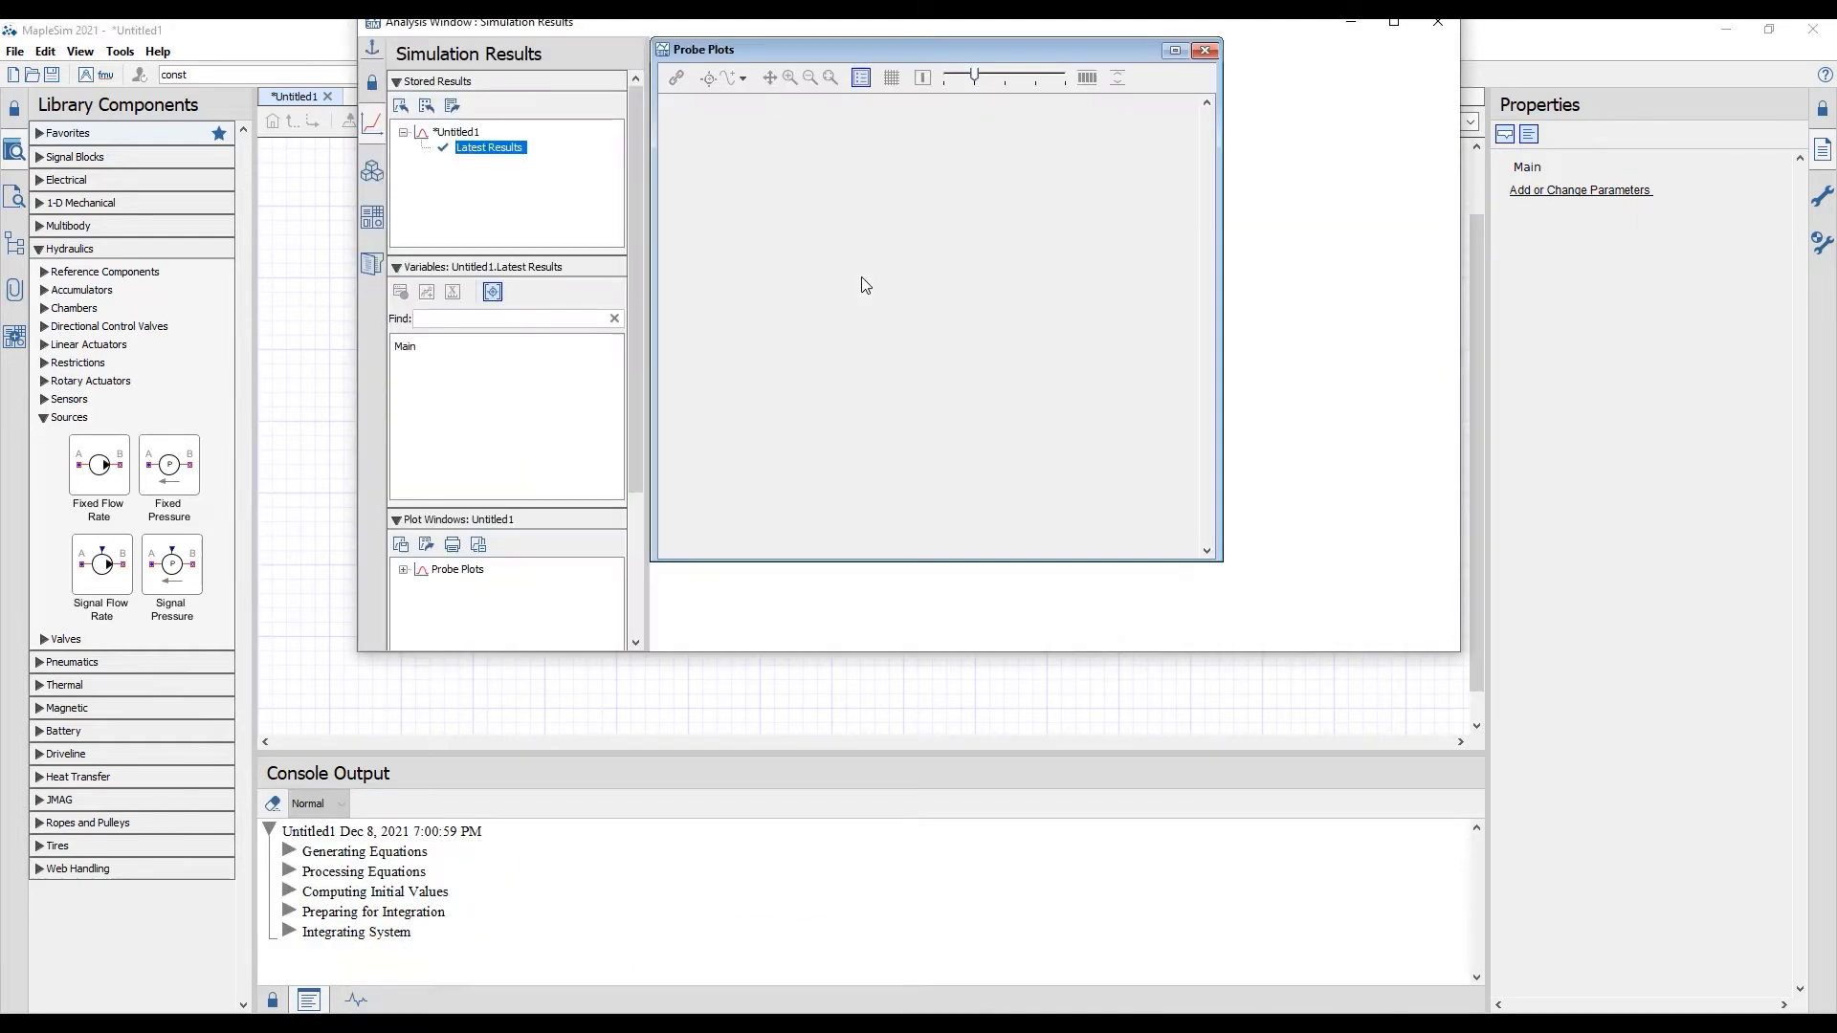
{"action": "left_click", "coordinate": [1394, 21]}
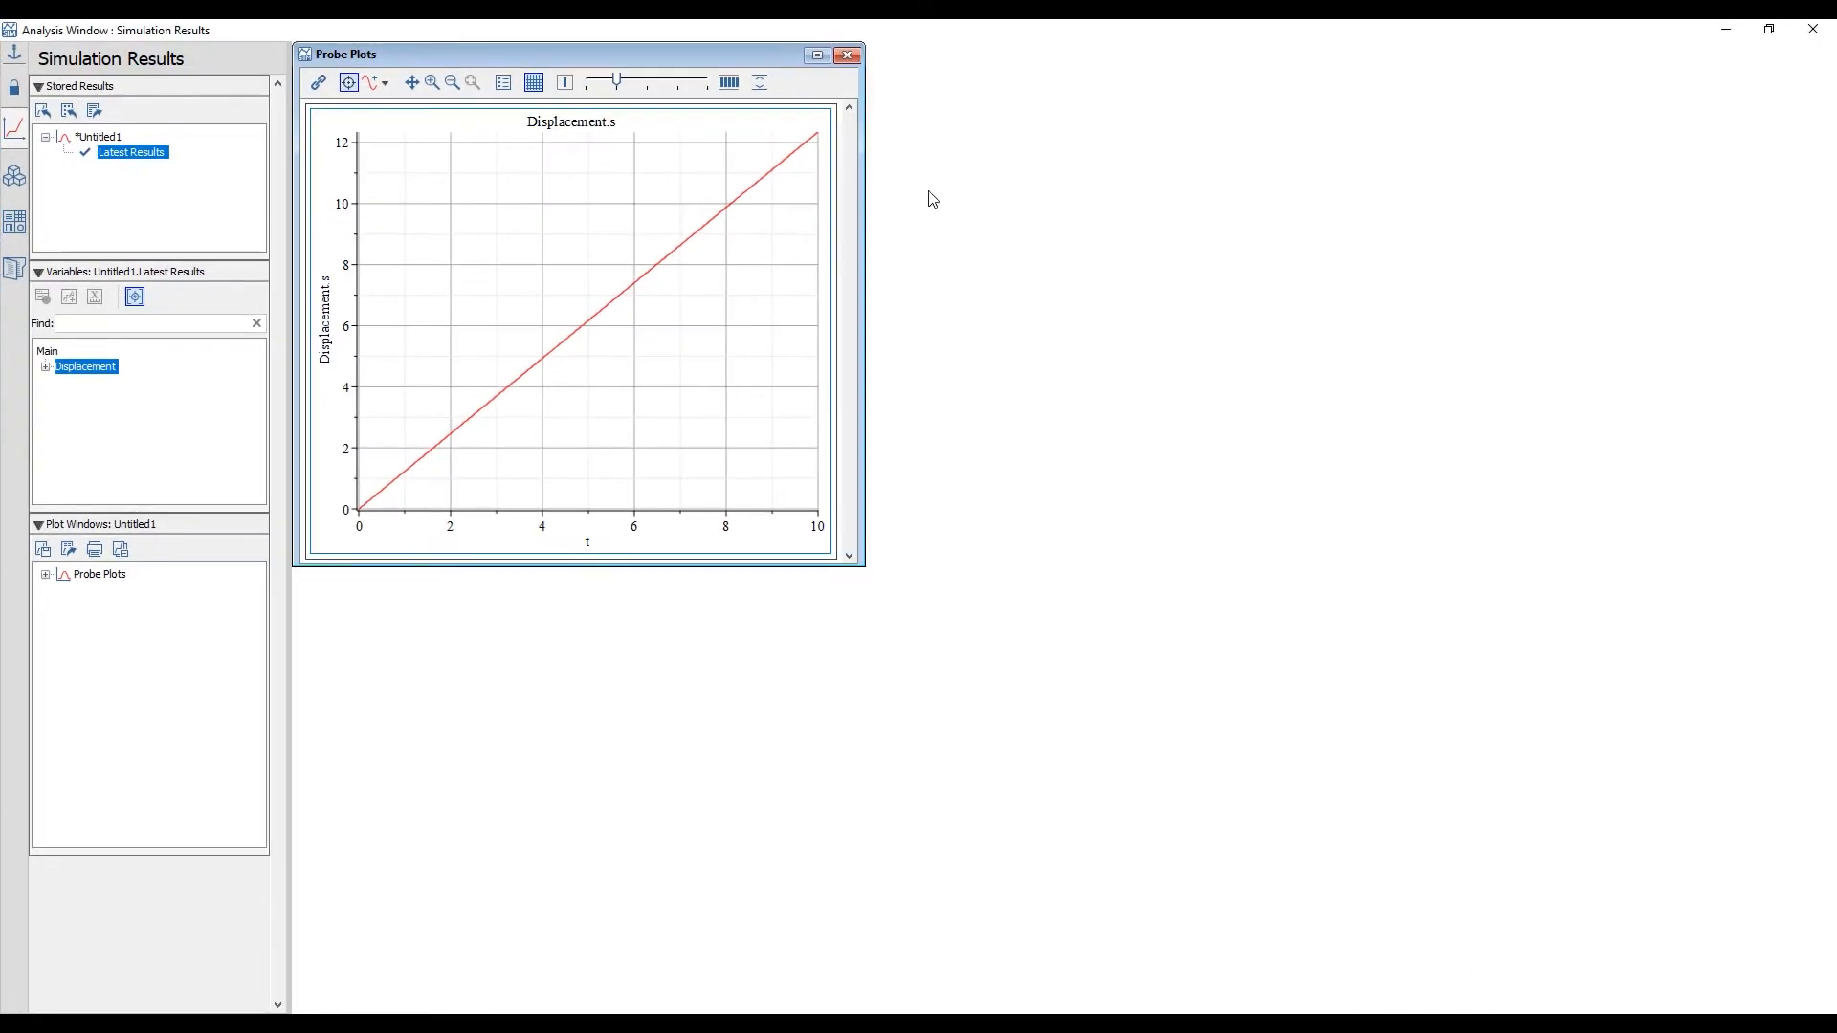
{"action": "left_click", "coordinate": [817, 54]}
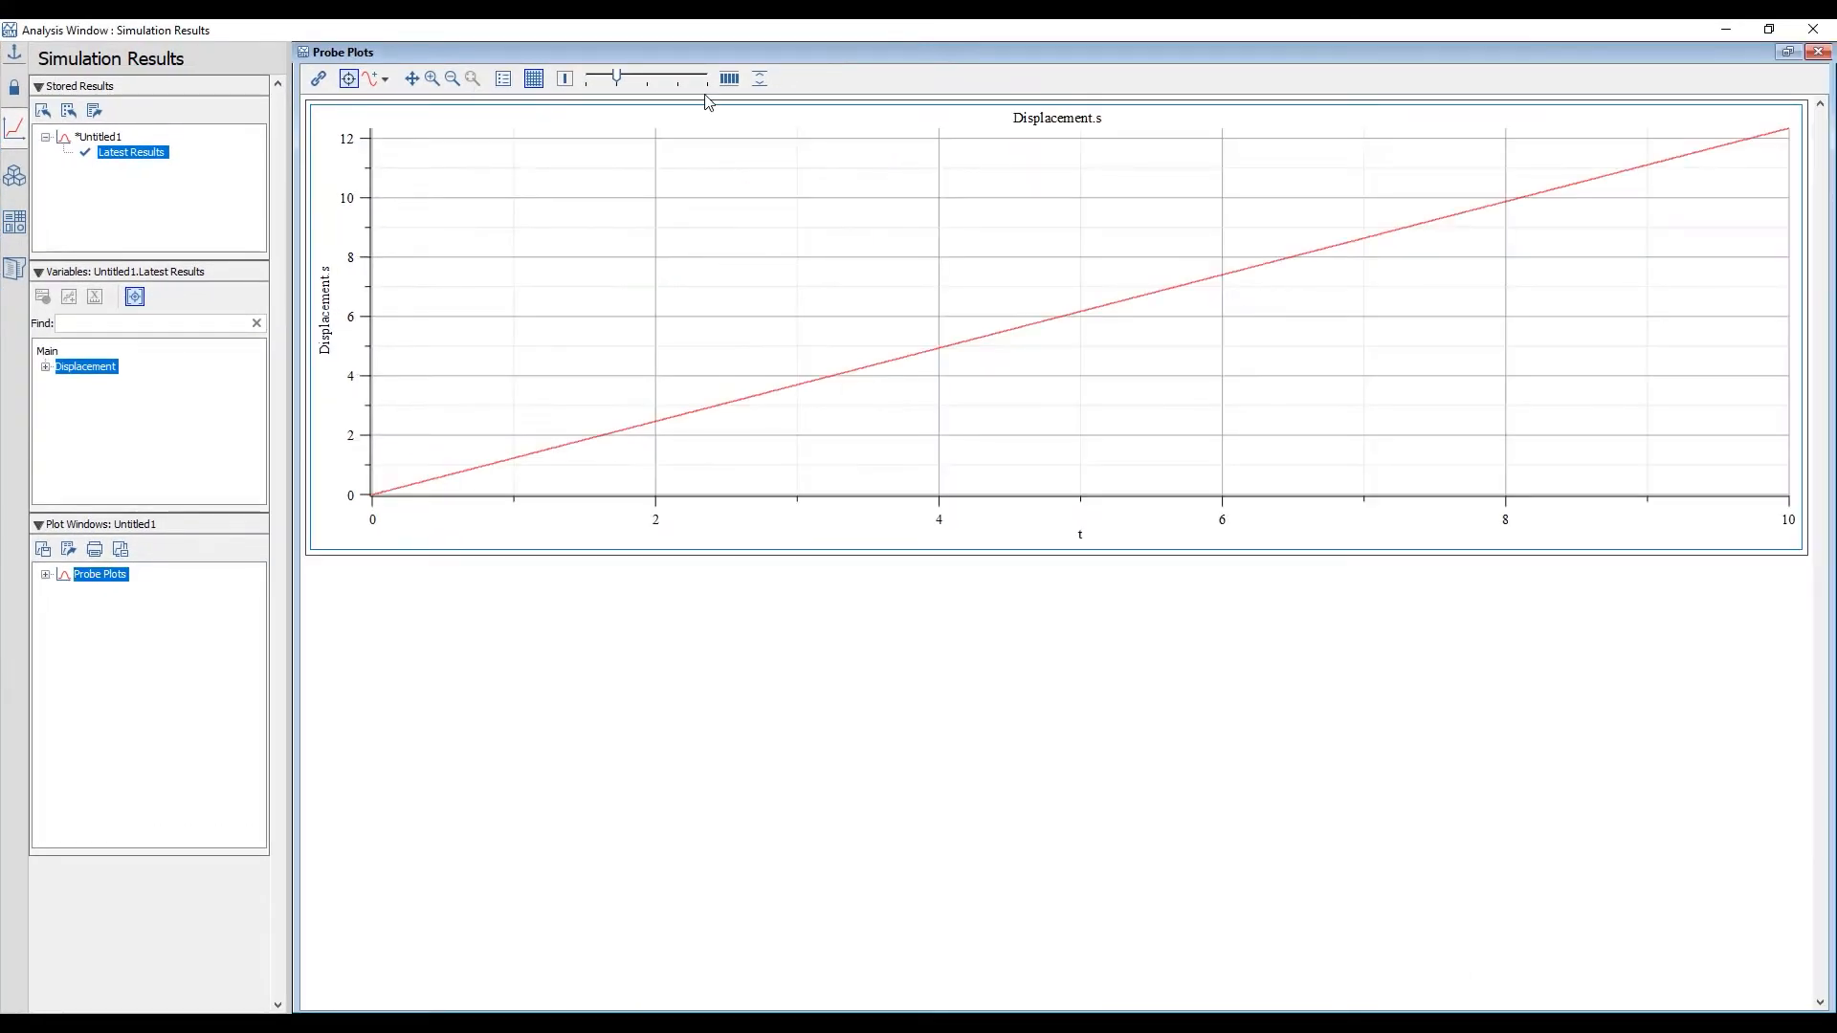
{"action": "left_click", "coordinate": [759, 80]}
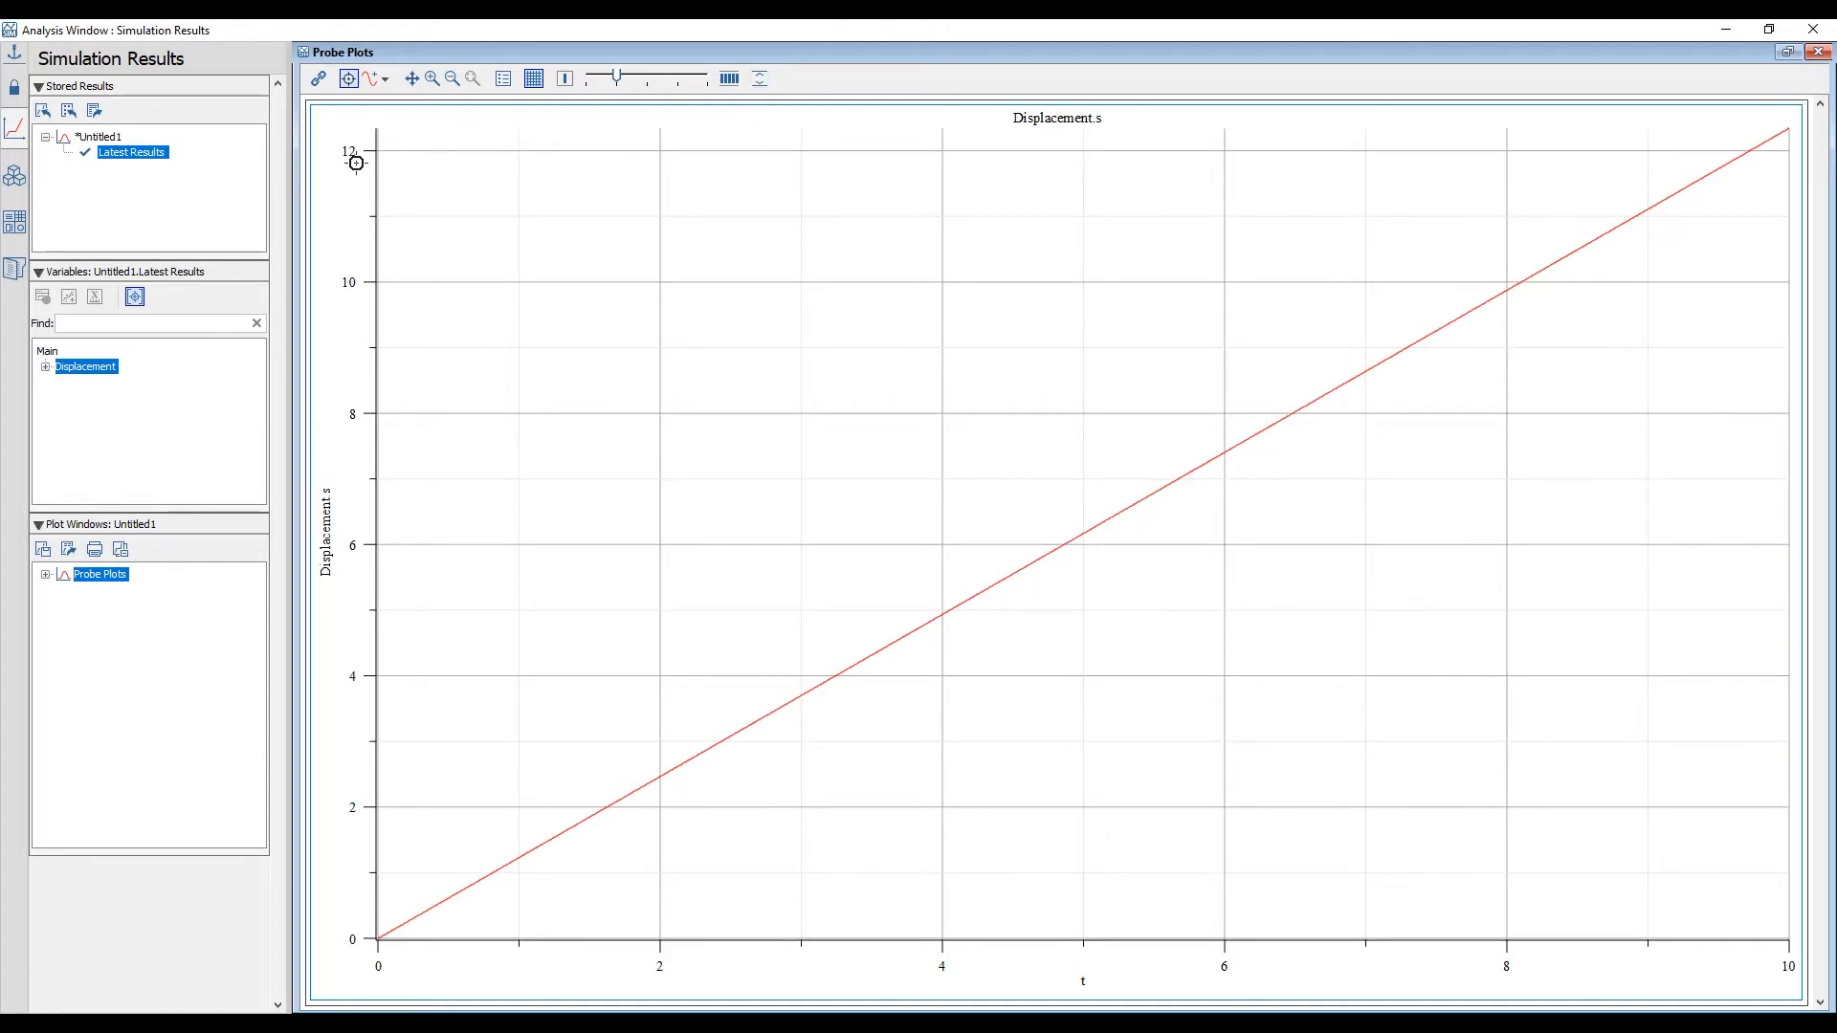
{"action": "left_click", "coordinate": [1725, 29]}
- Enable end cushions on the double-acting cylinder, with a maximum piston position of 0.5 m and a minimum of -0.5 m
{"action": "left_click", "coordinate": [688, 269]}
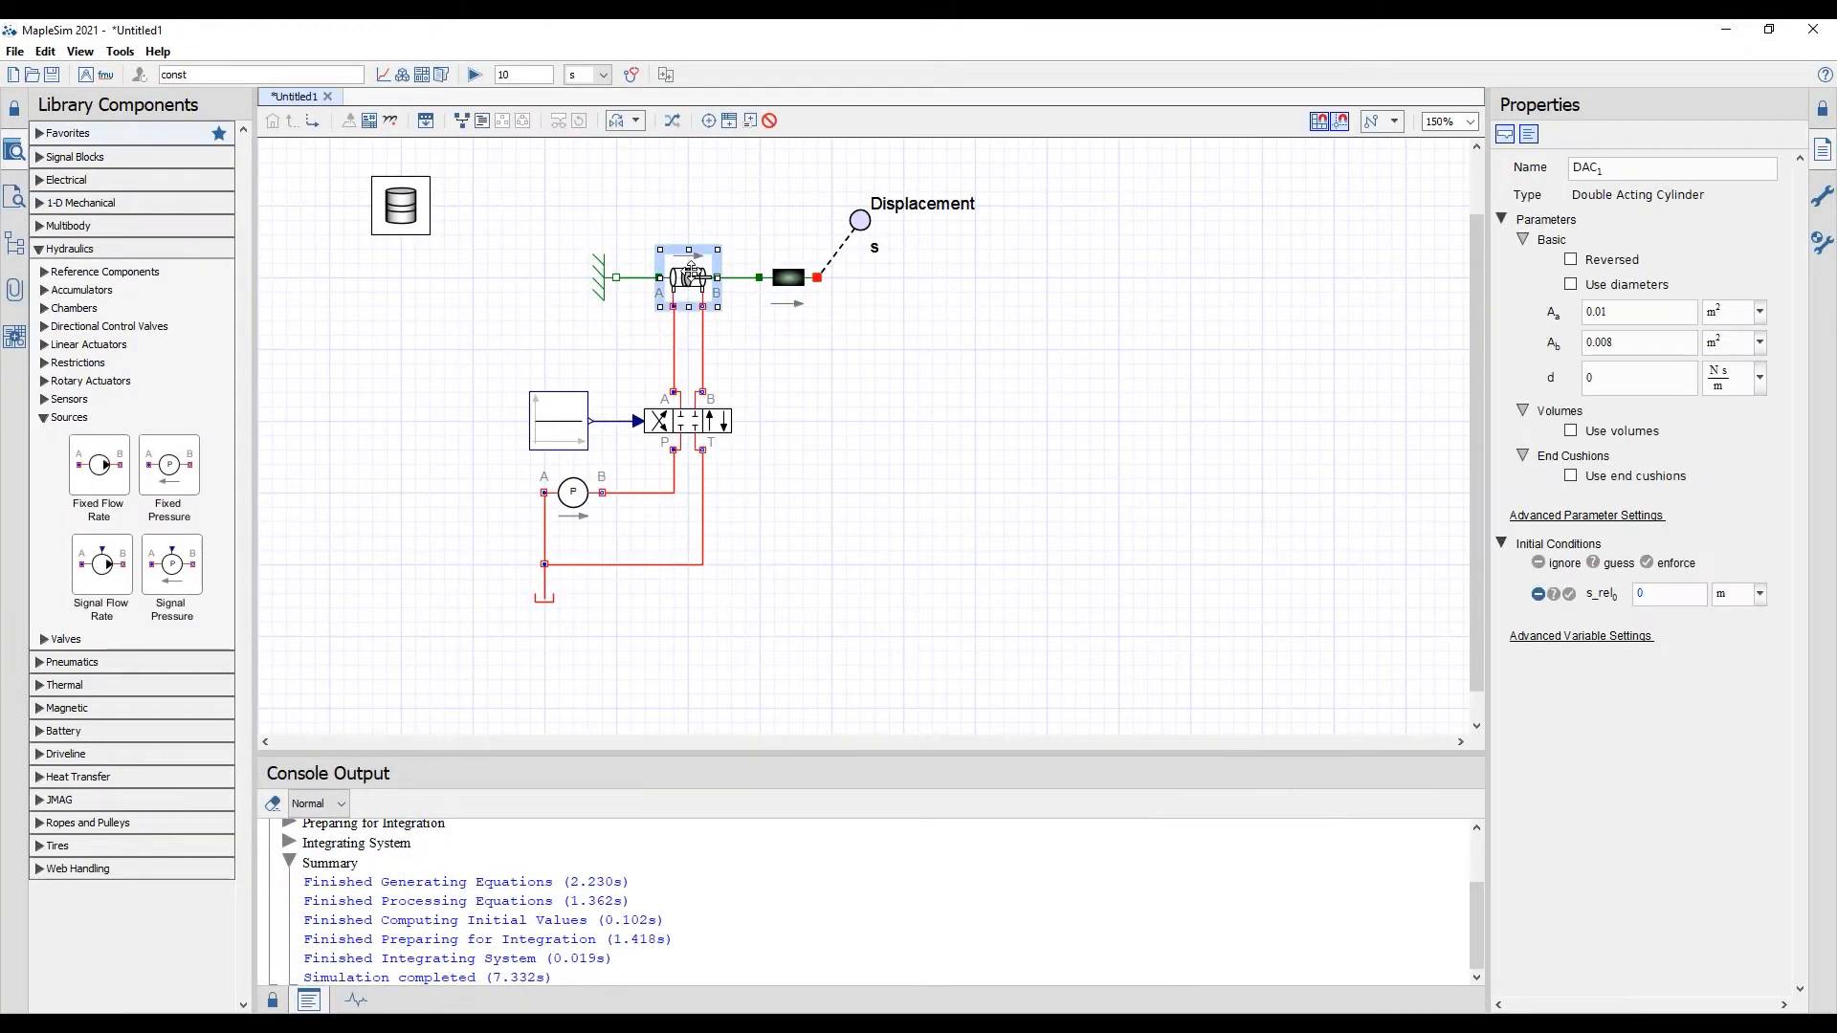
{"action": "left_click", "coordinate": [1570, 475]}
{"action": "left_click", "coordinate": [1607, 507]}
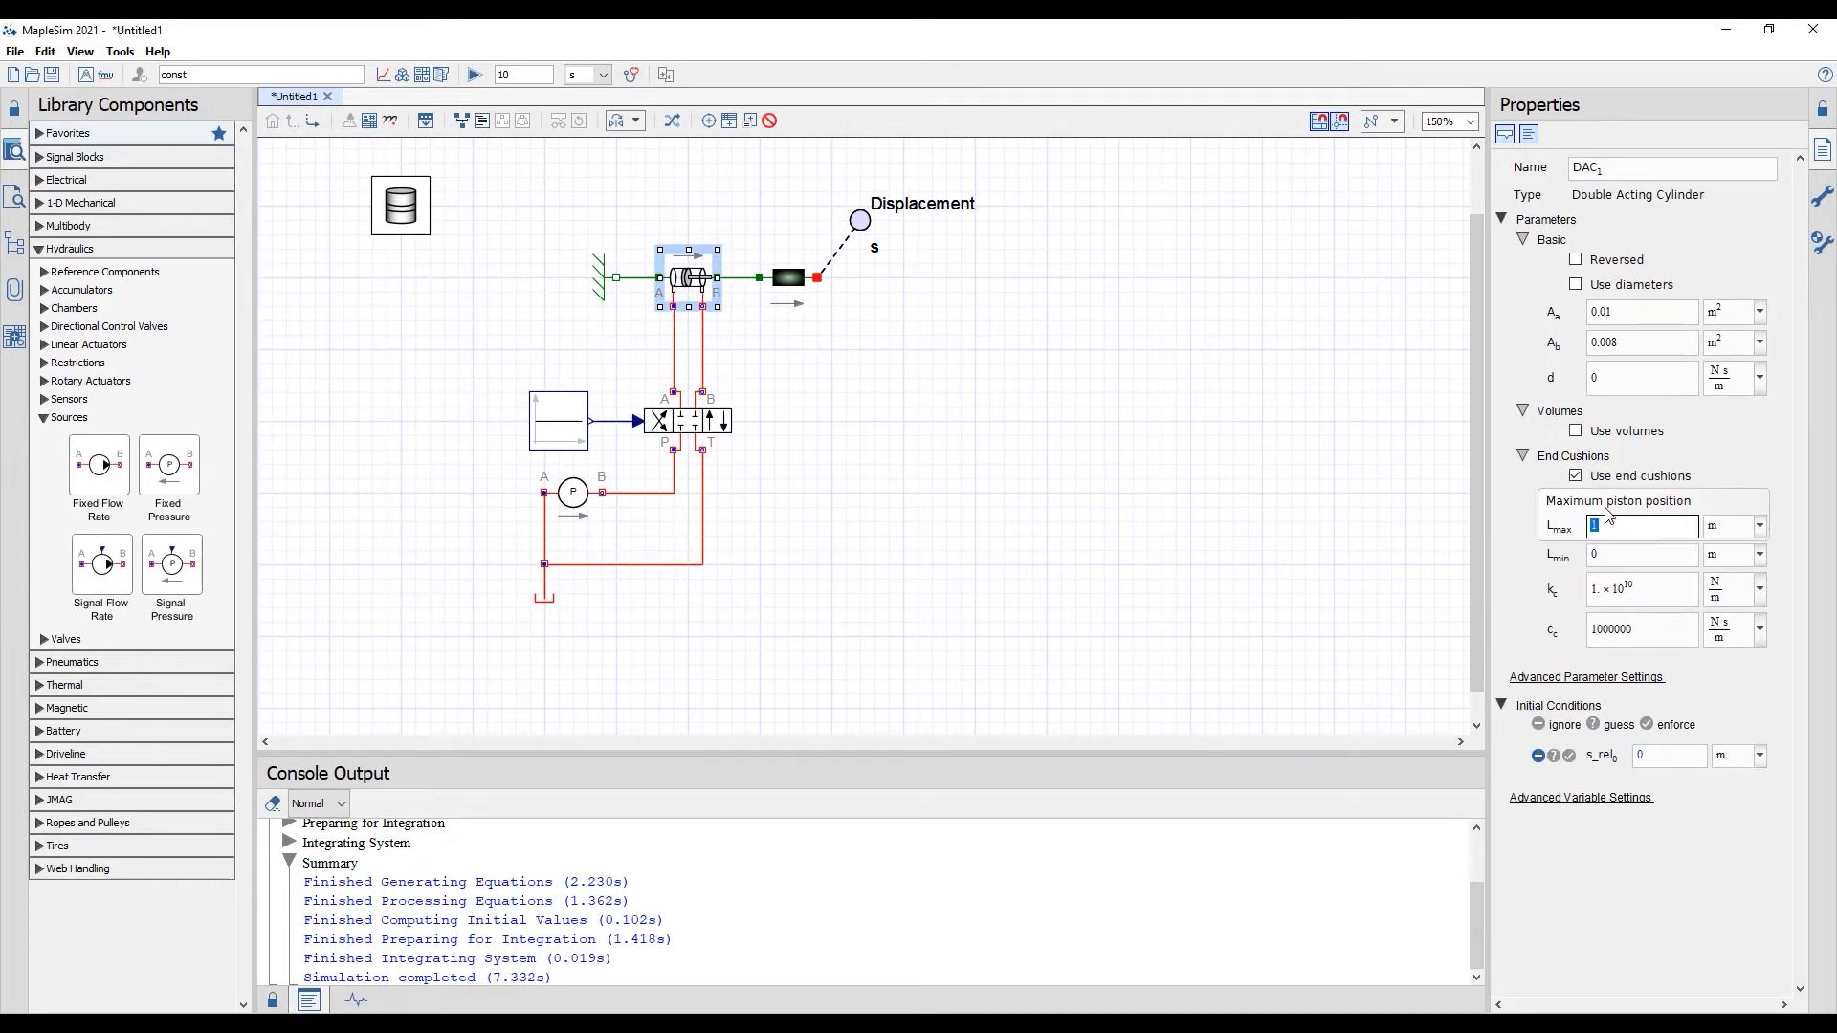
{"action": "type", "text": "0.5"}
{"action": "left_click", "coordinate": [1642, 557]}
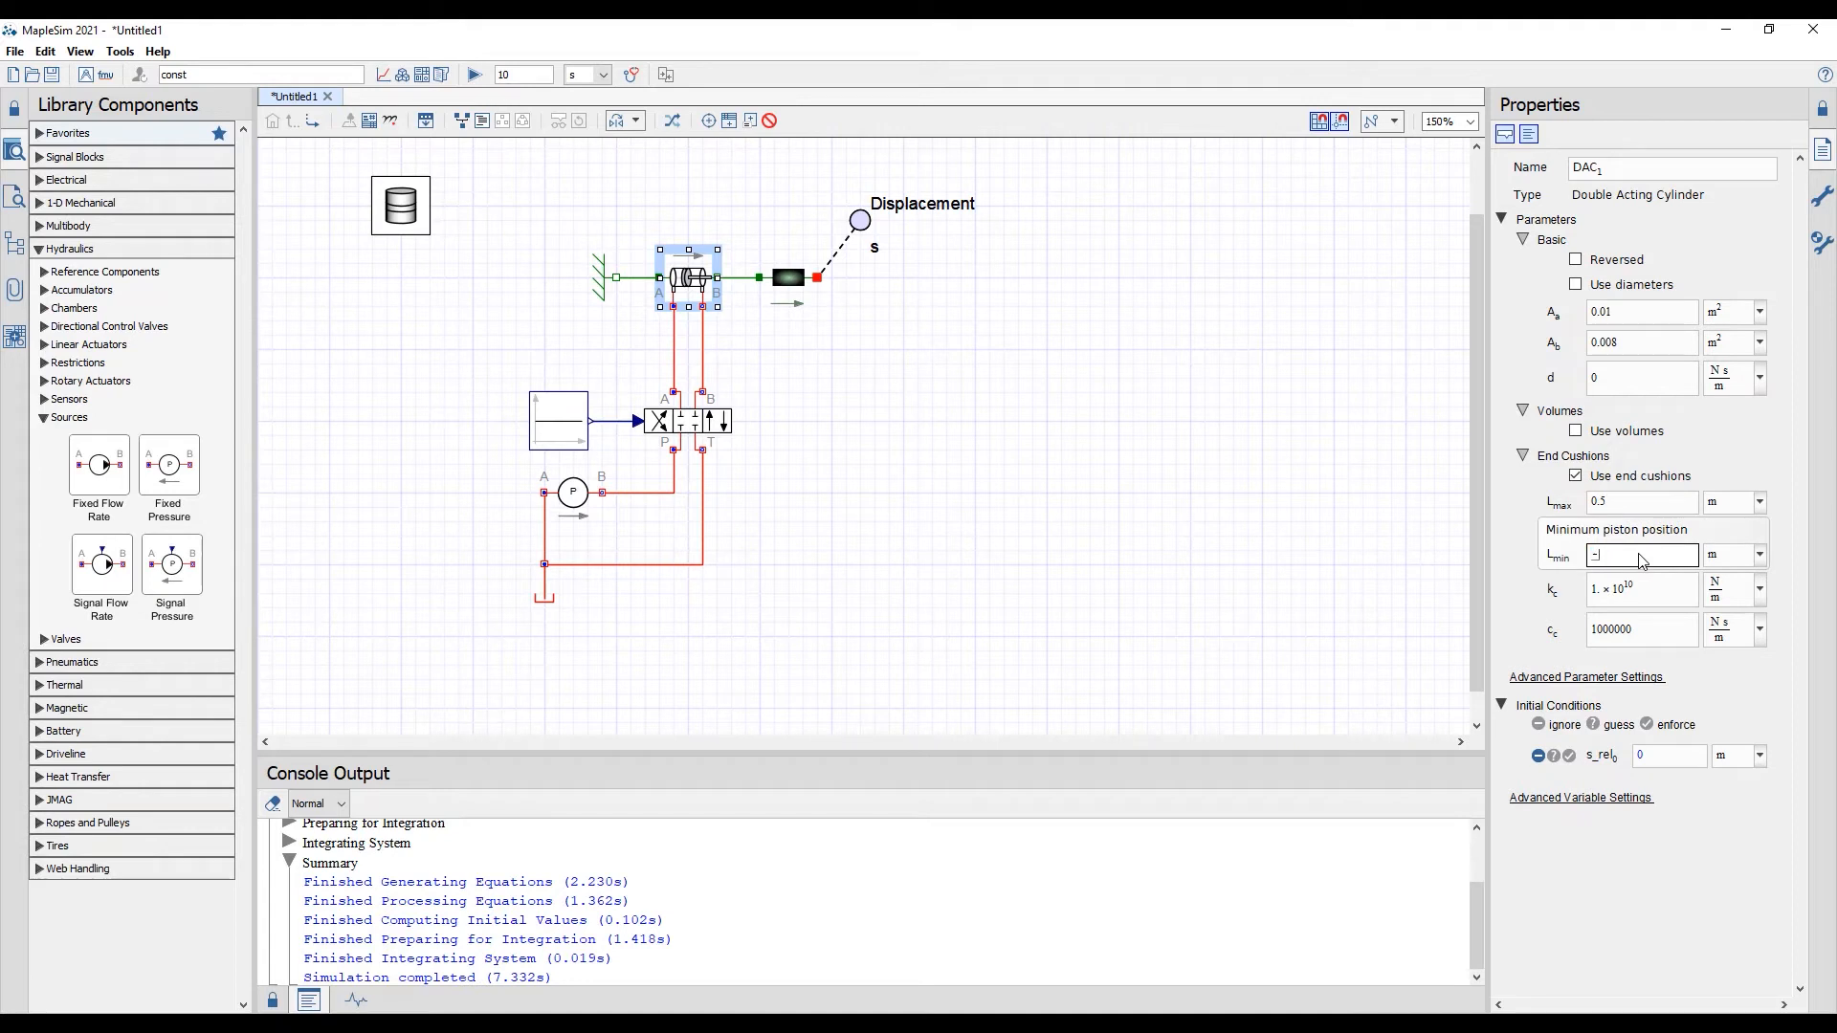
{"action": "type", "text": "-0.5"}
{"action": "key", "text": "Tab"}
{"action": "left_click", "coordinate": [909, 448]}
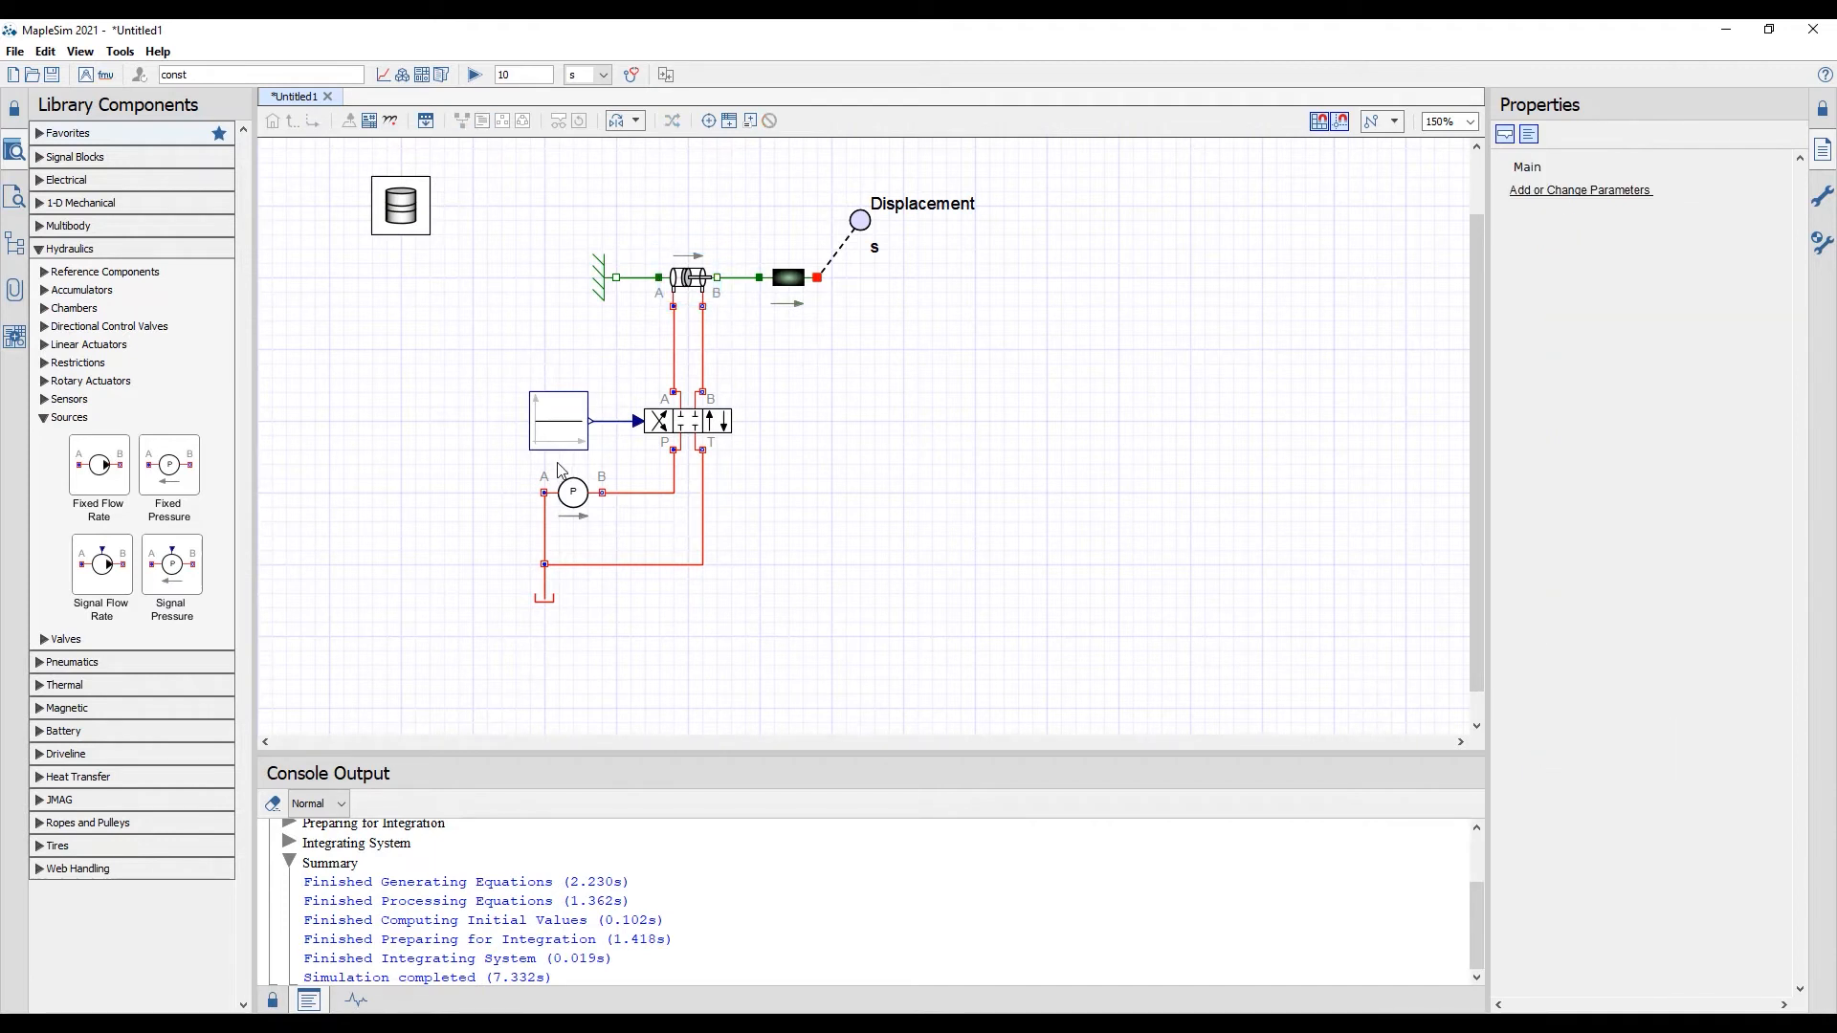
- Change the Constant block's output value k to reverse the command to the directional valve
{"action": "left_click", "coordinate": [559, 433]}
{"action": "left_click", "coordinate": [1652, 245]}
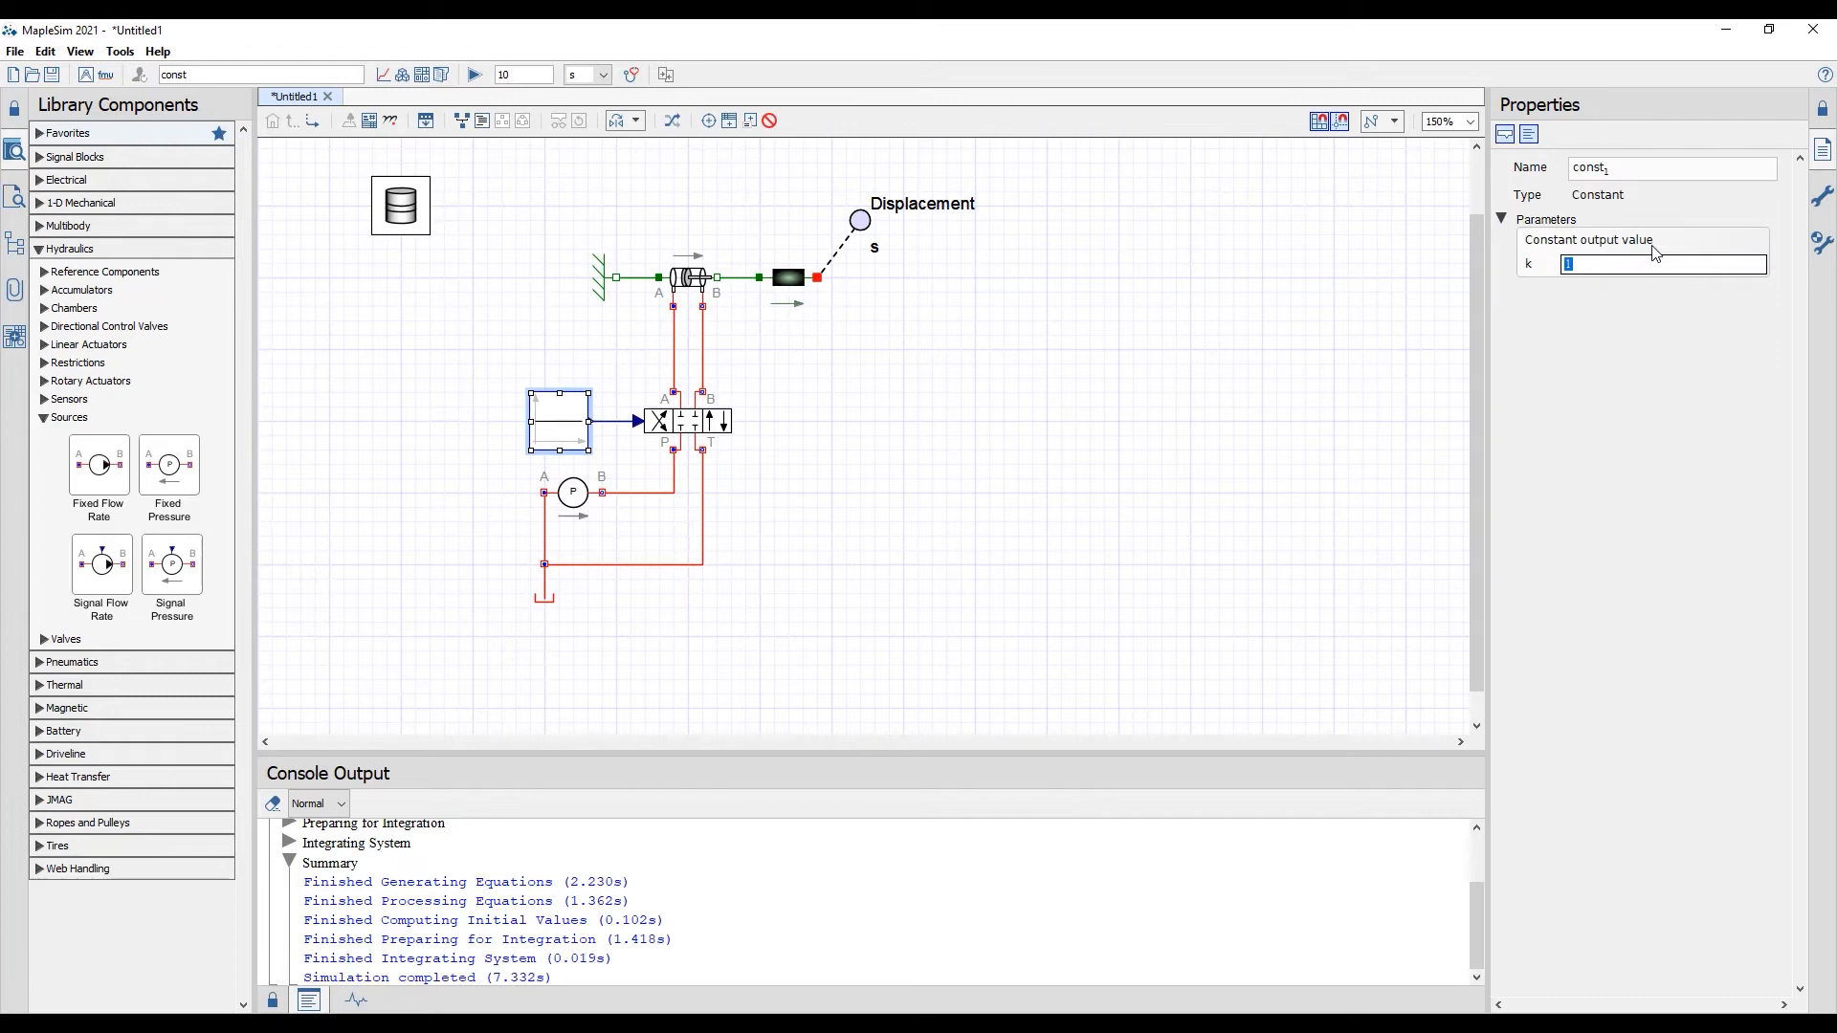
{"action": "left_click", "coordinate": [944, 414]}
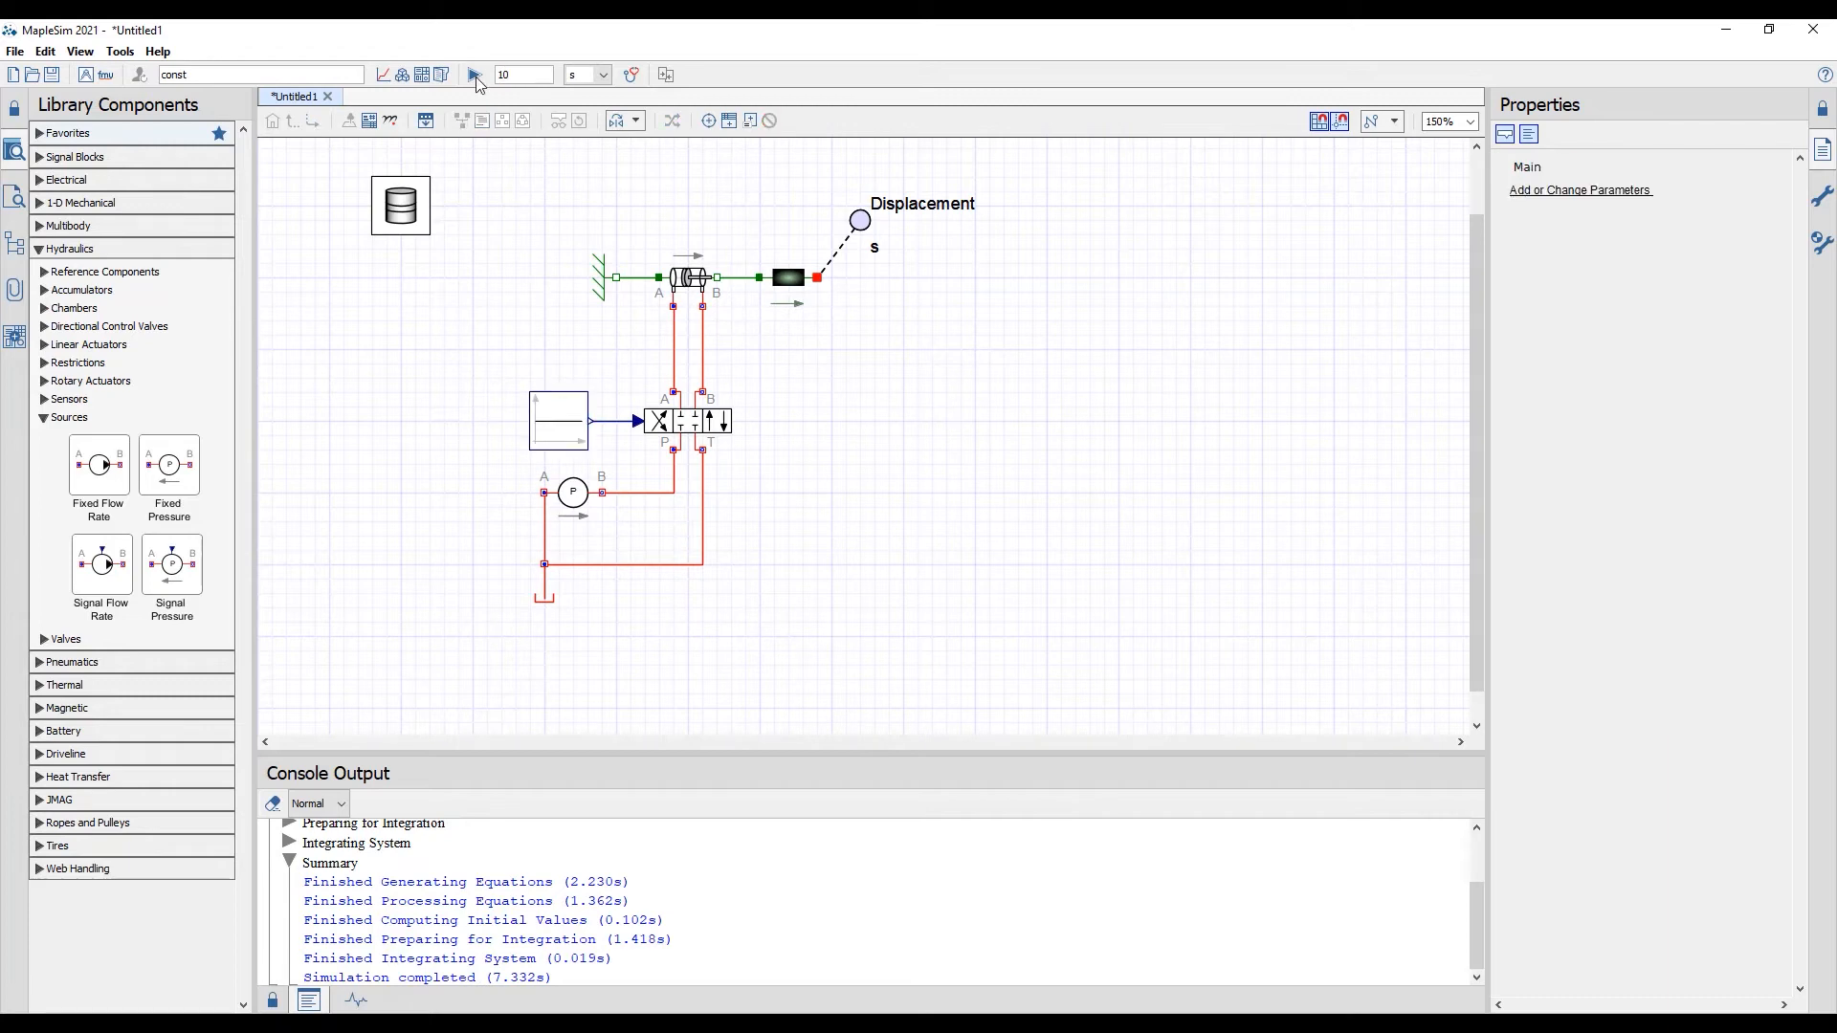
- Rerun the 10 s simulation and examine the mass's displacement plot against the cylinder's end stops
{"action": "left_click", "coordinate": [477, 74]}
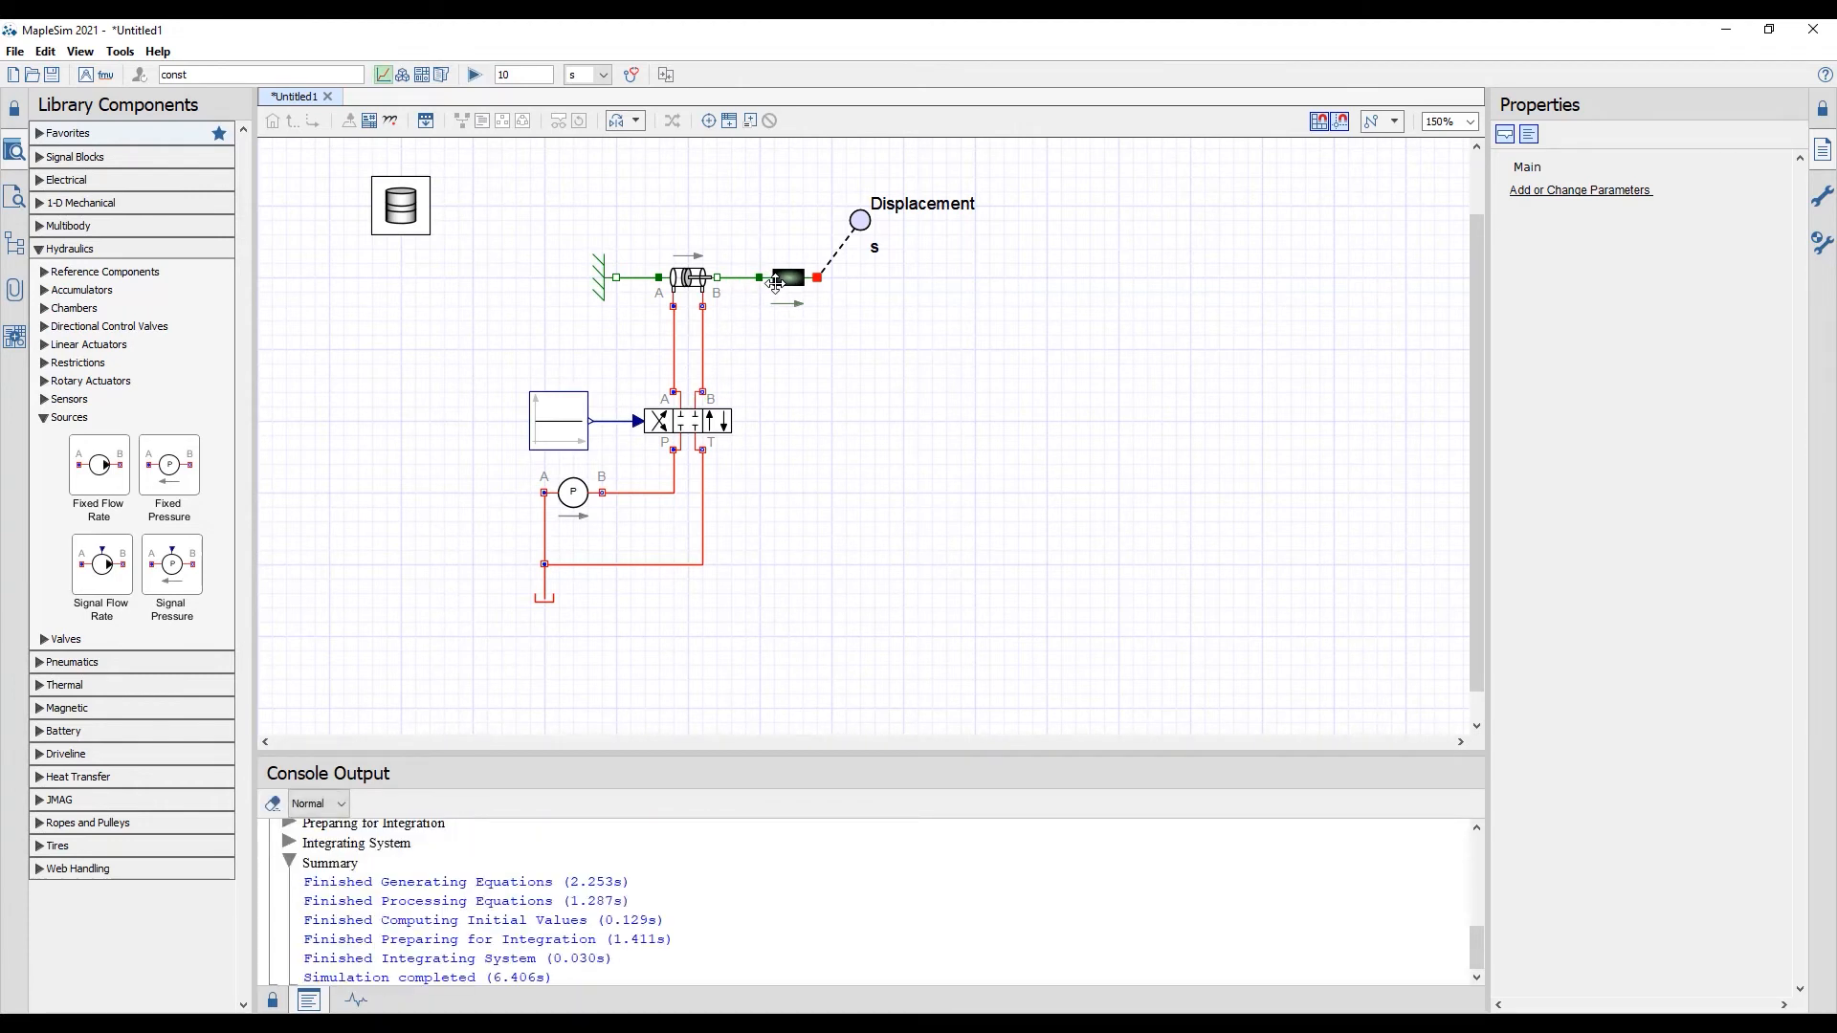
{"action": "left_click", "coordinate": [383, 75]}
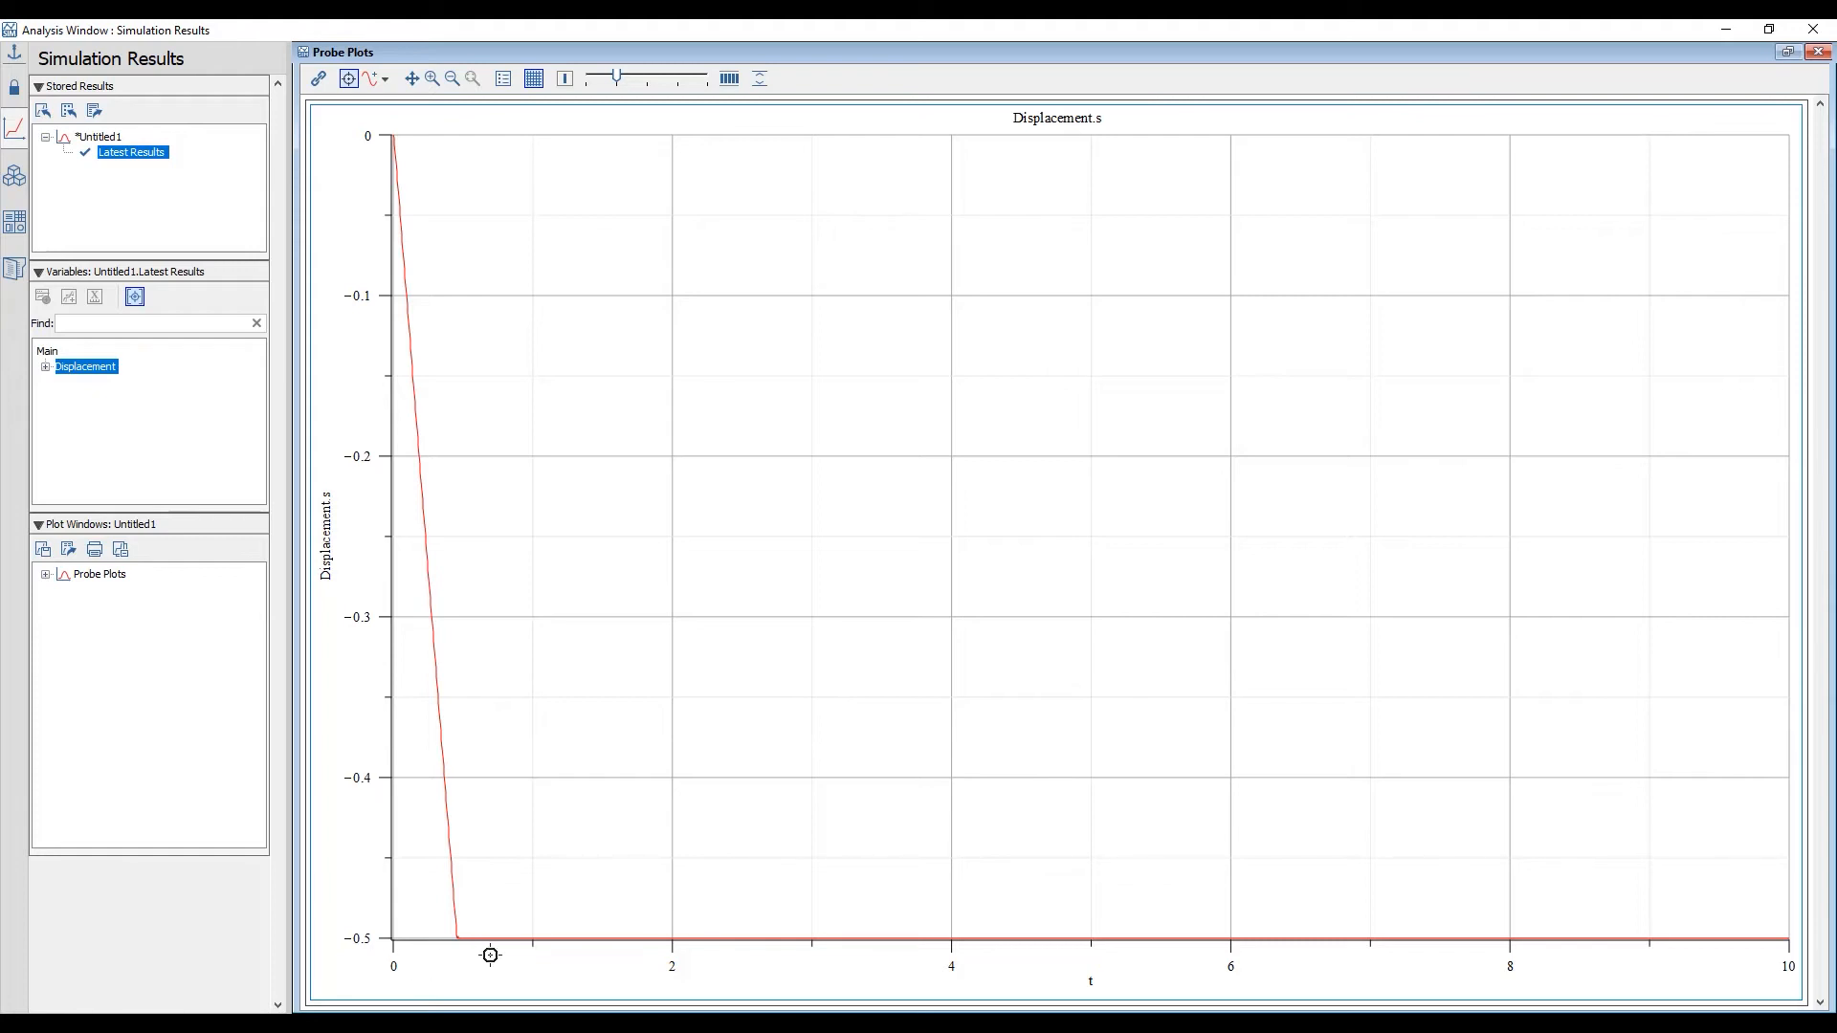
{"action": "left_click", "coordinate": [1720, 30]}
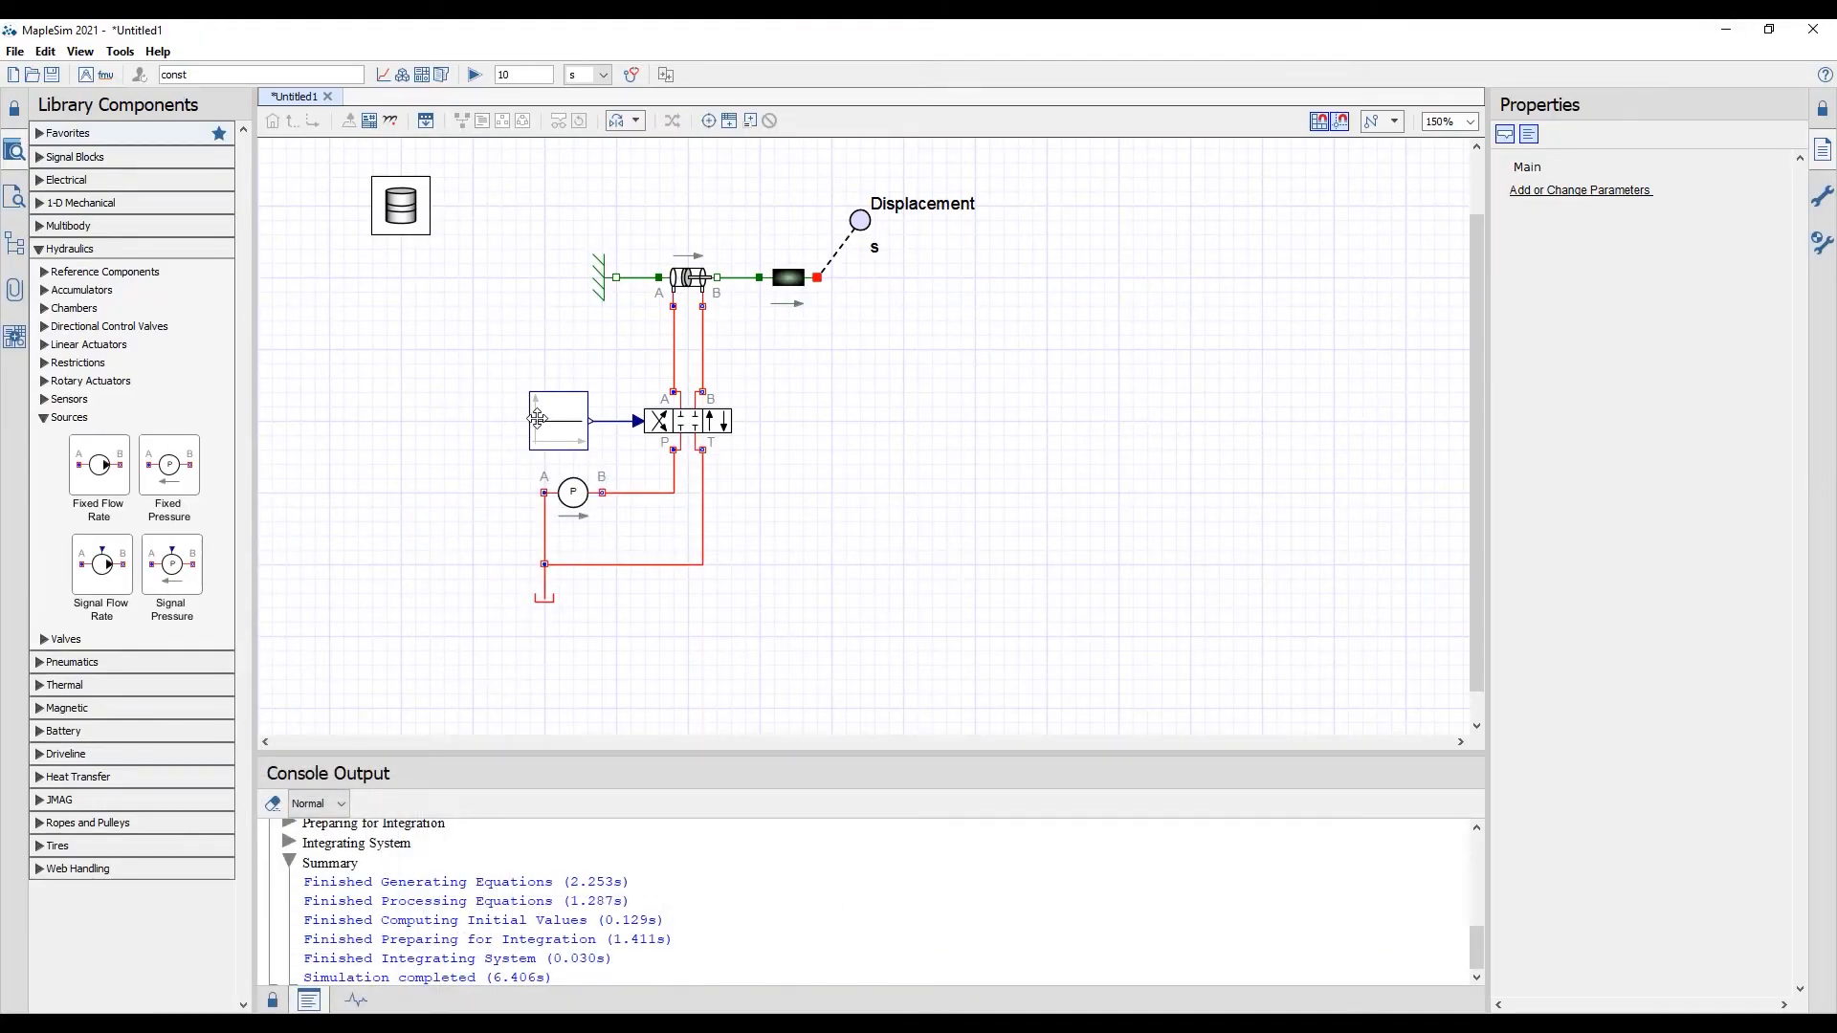
- Delete the Constant block that feeds the directional valve's control input
{"action": "left_click", "coordinate": [532, 411]}
{"action": "left_click_drag", "start_coordinate": [512, 381], "coordinate": [587, 454]}
{"action": "key", "text": "Delete"}
- Add a Poly Ramp signal block to the left of the valve and set its ramp duration to 3 s
{"action": "left_click_drag", "start_coordinate": [236, 77], "coordinate": [137, 79]}
{"action": "type", "text": "poly"}
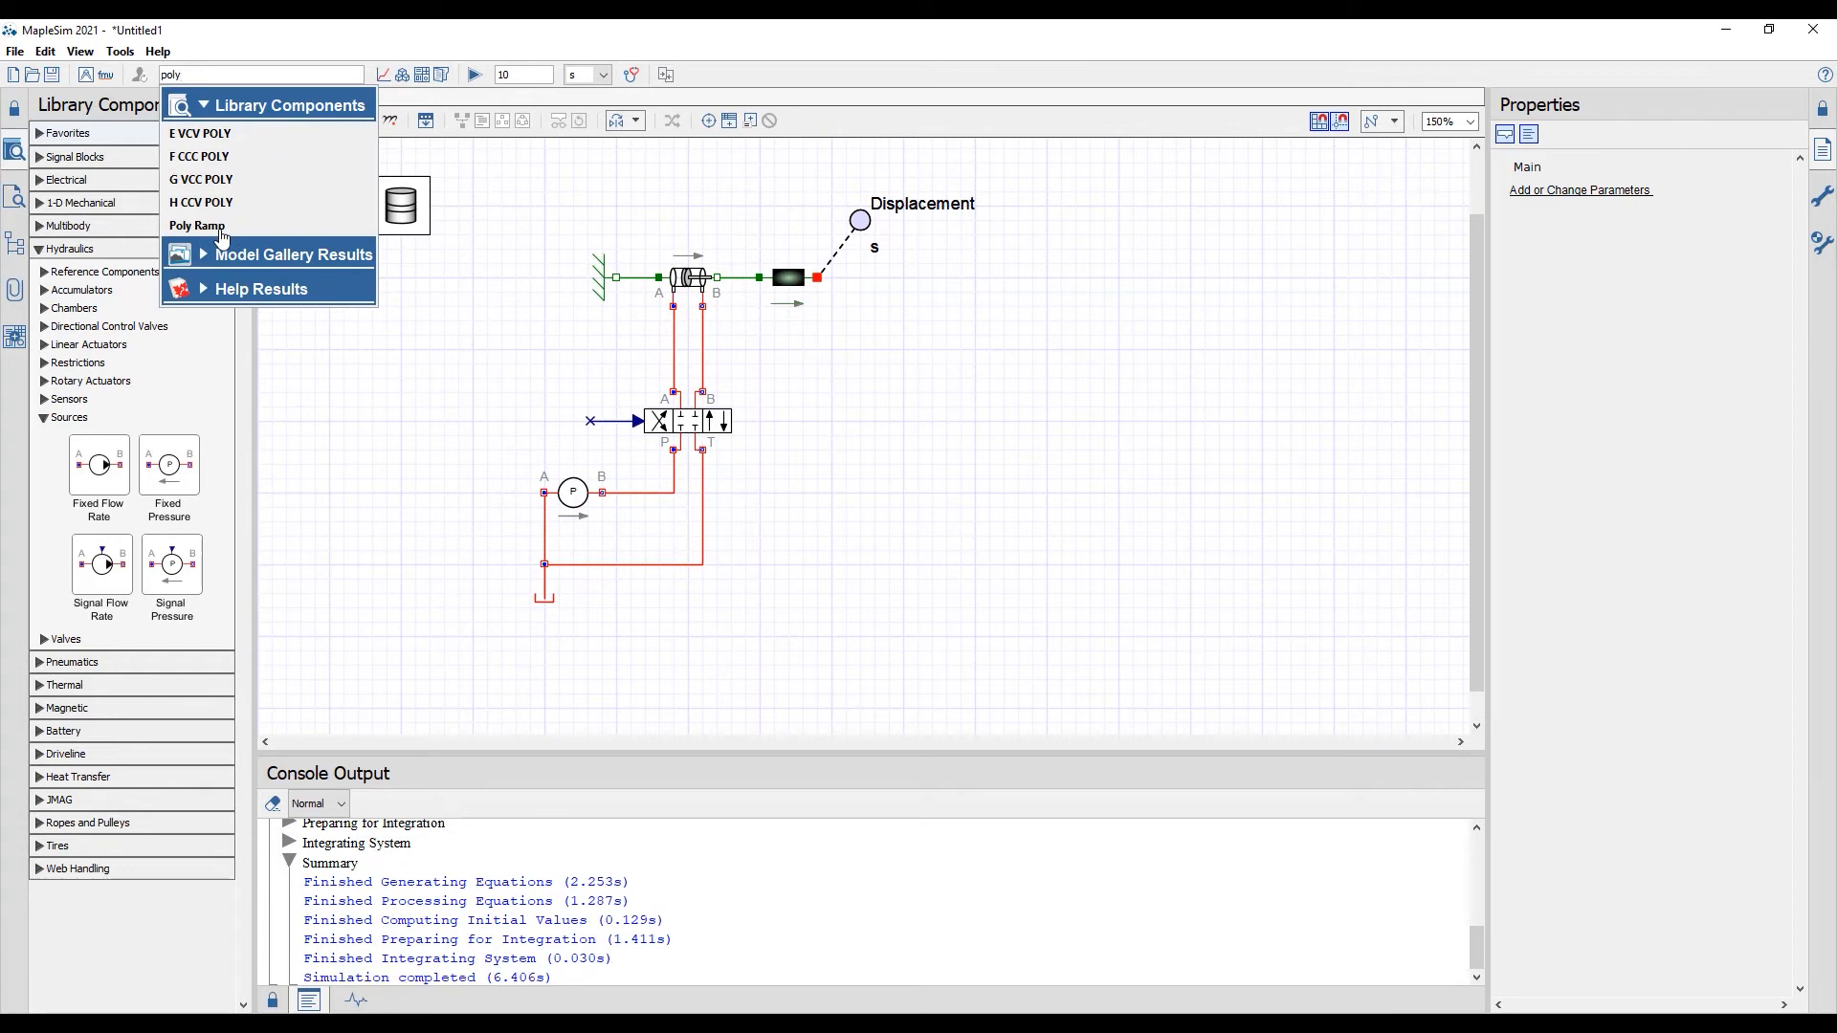
{"action": "left_click_drag", "start_coordinate": [221, 235], "coordinate": [418, 393]}
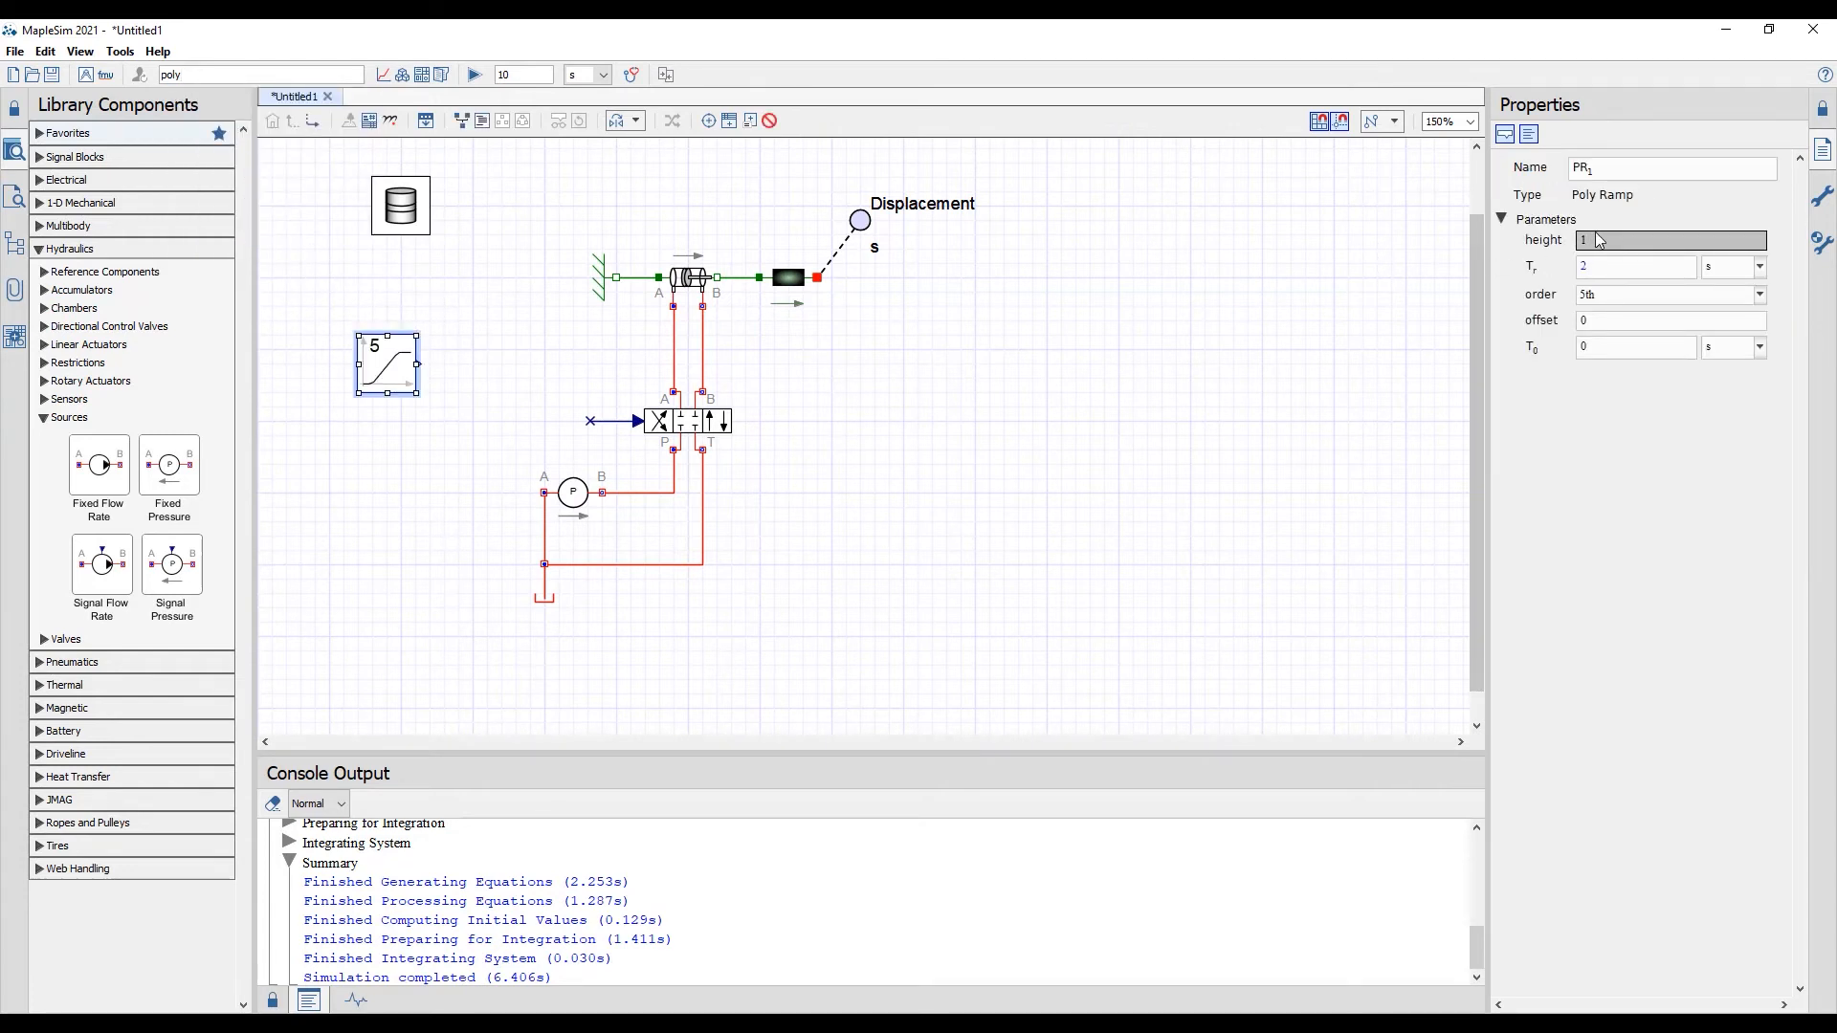
{"action": "left_click", "coordinate": [1603, 272]}
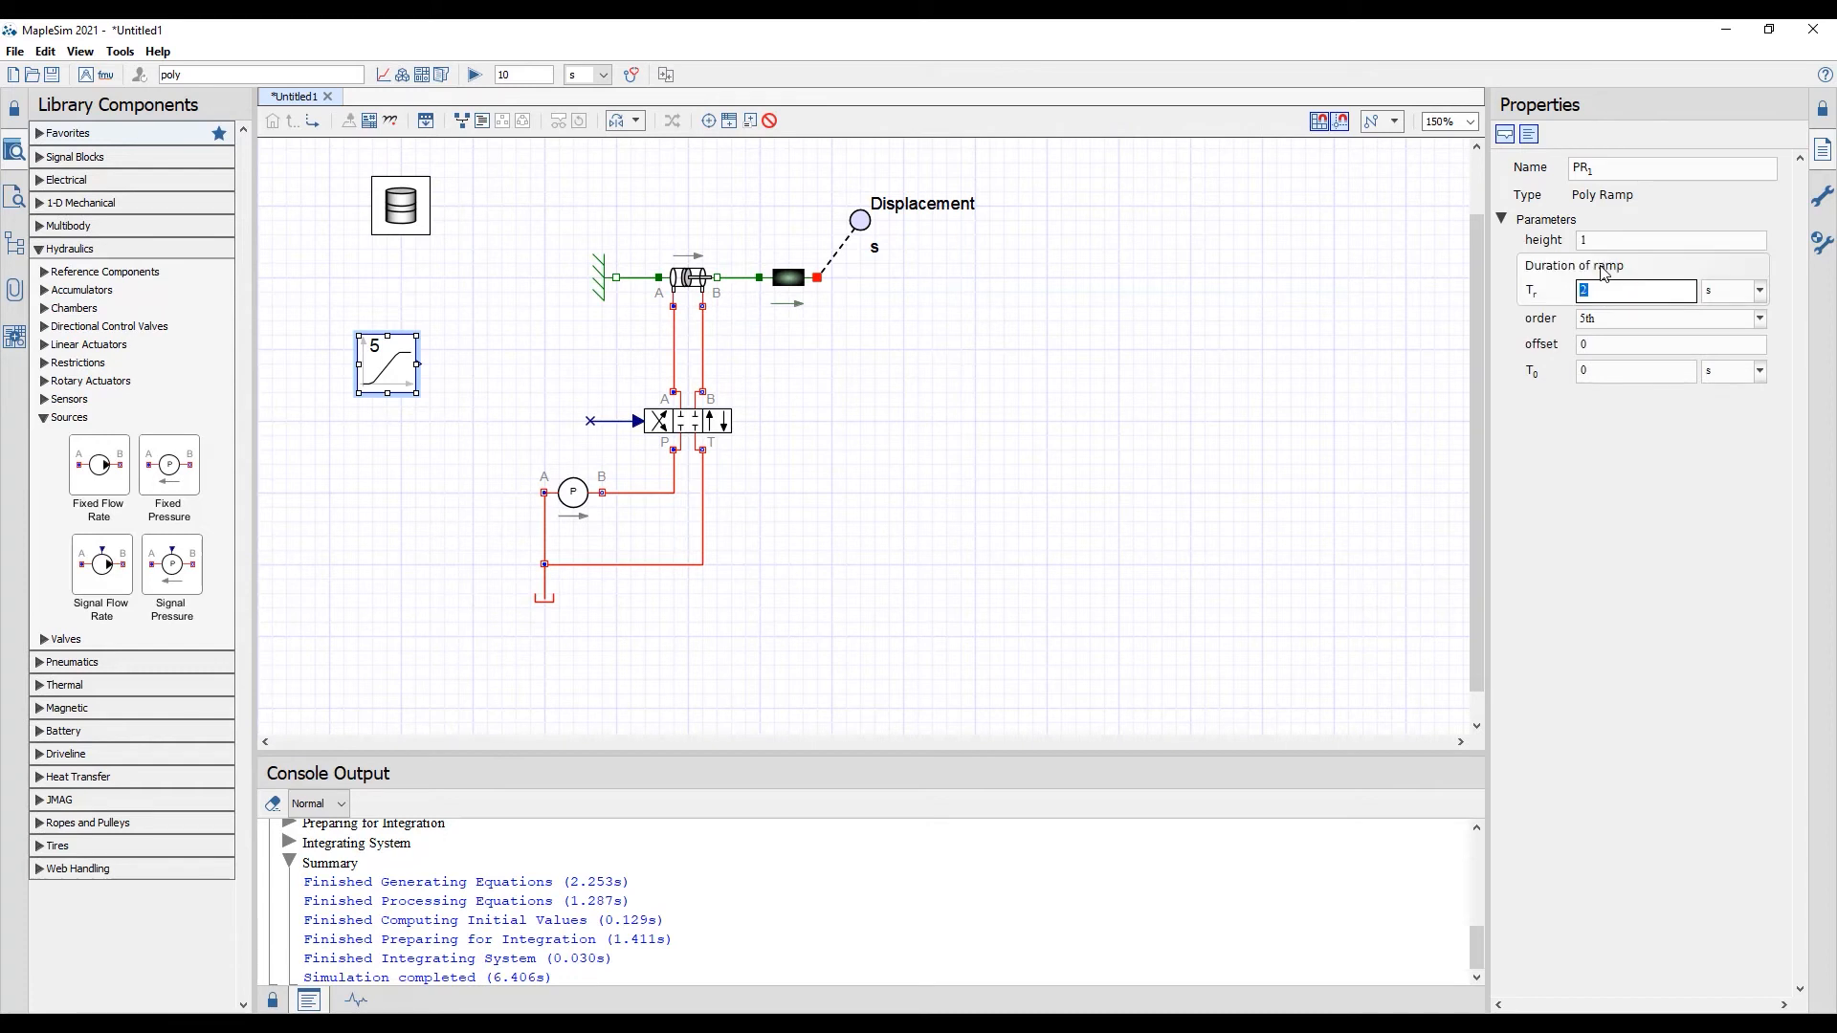
{"action": "type", "text": "3"}
{"action": "left_click", "coordinate": [1020, 532]}
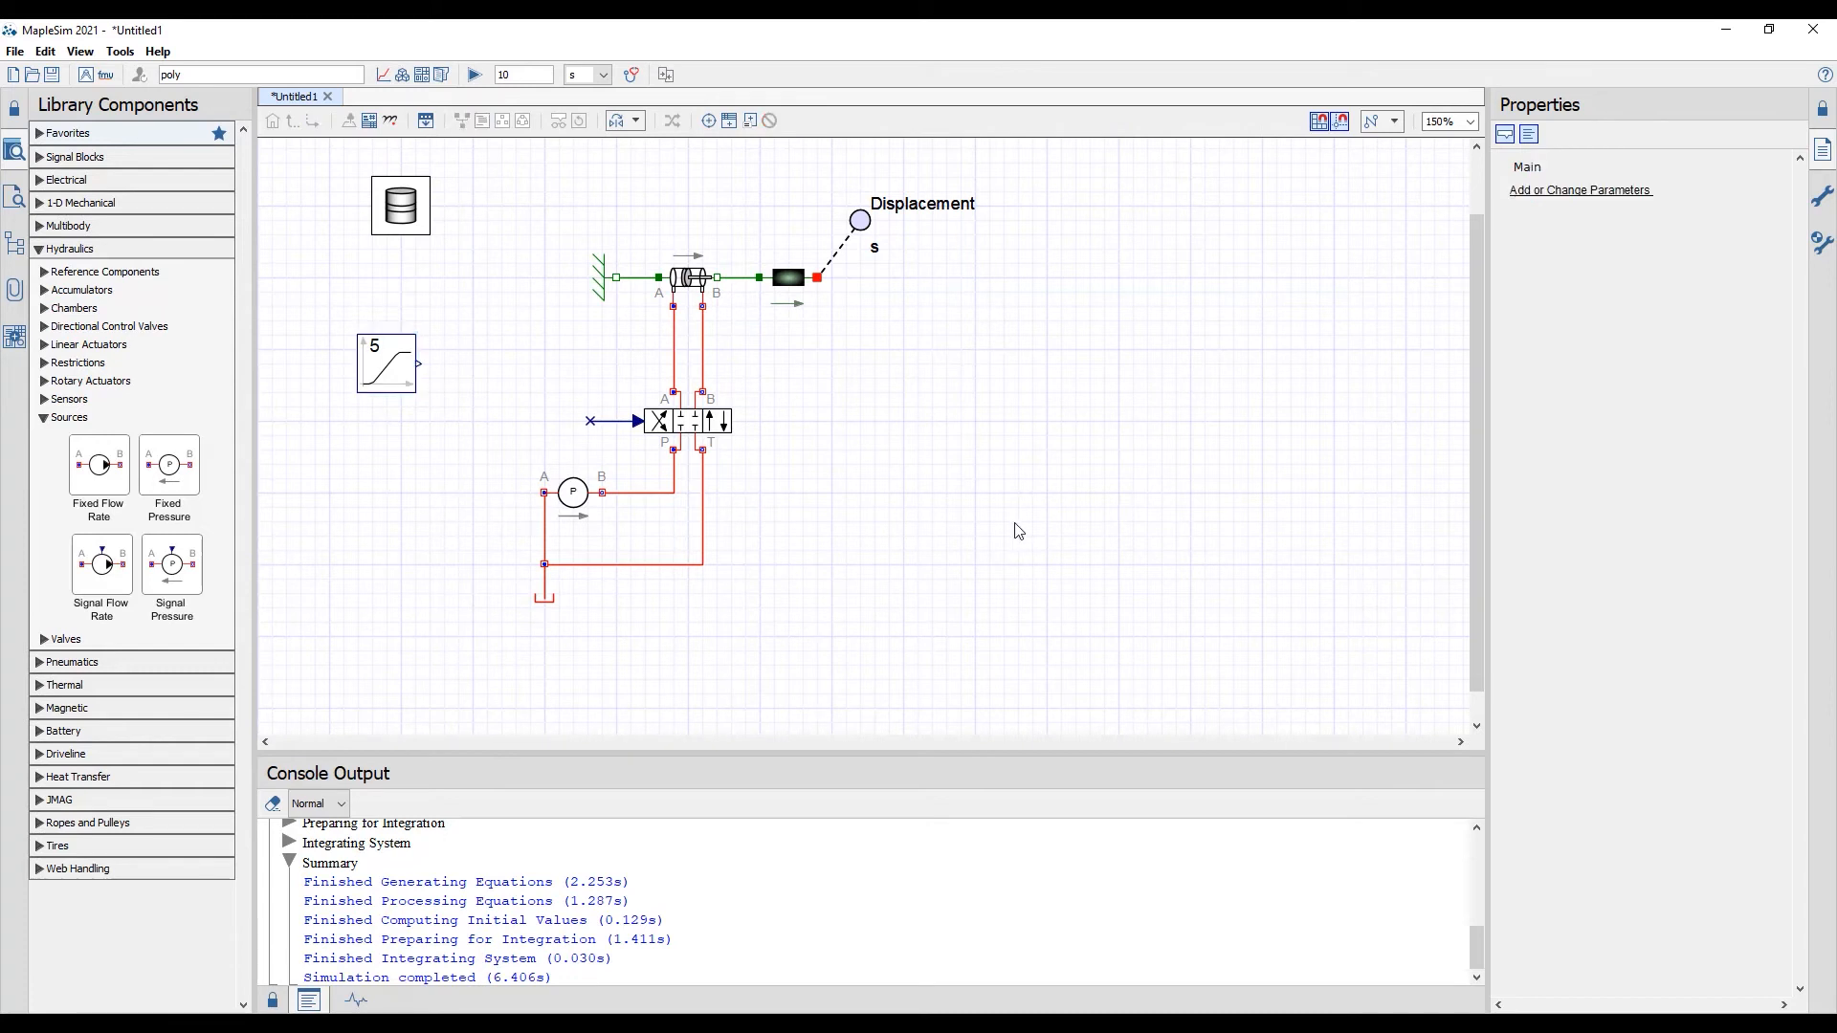
- Duplicate the Poly Ramp block and place the copy directly below the original
{"action": "left_click", "coordinate": [392, 365]}
{"action": "left_click_drag", "start_coordinate": [392, 365], "coordinate": [383, 440]}
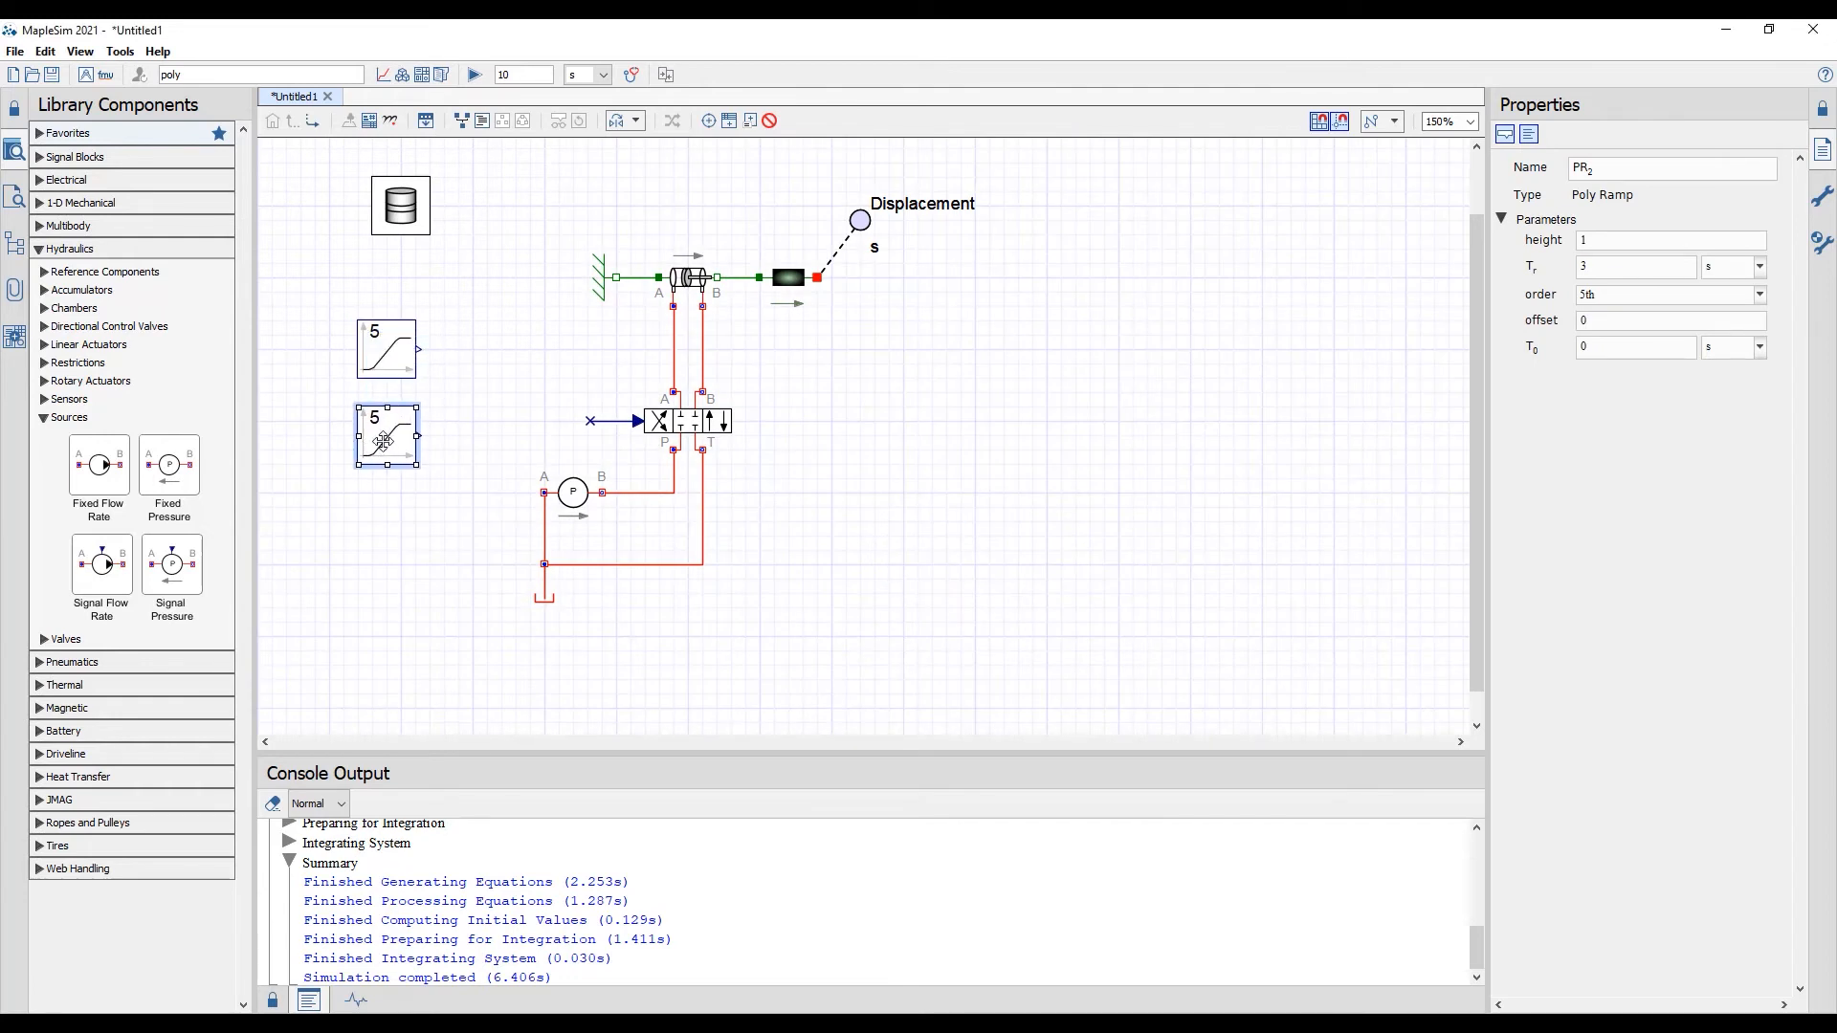
{"action": "left_click", "coordinate": [475, 416]}
- Set the lower Poly Ramp's height to -2 and its start time T0 to 5 s
{"action": "left_click", "coordinate": [389, 437]}
{"action": "left_click", "coordinate": [1629, 241]}
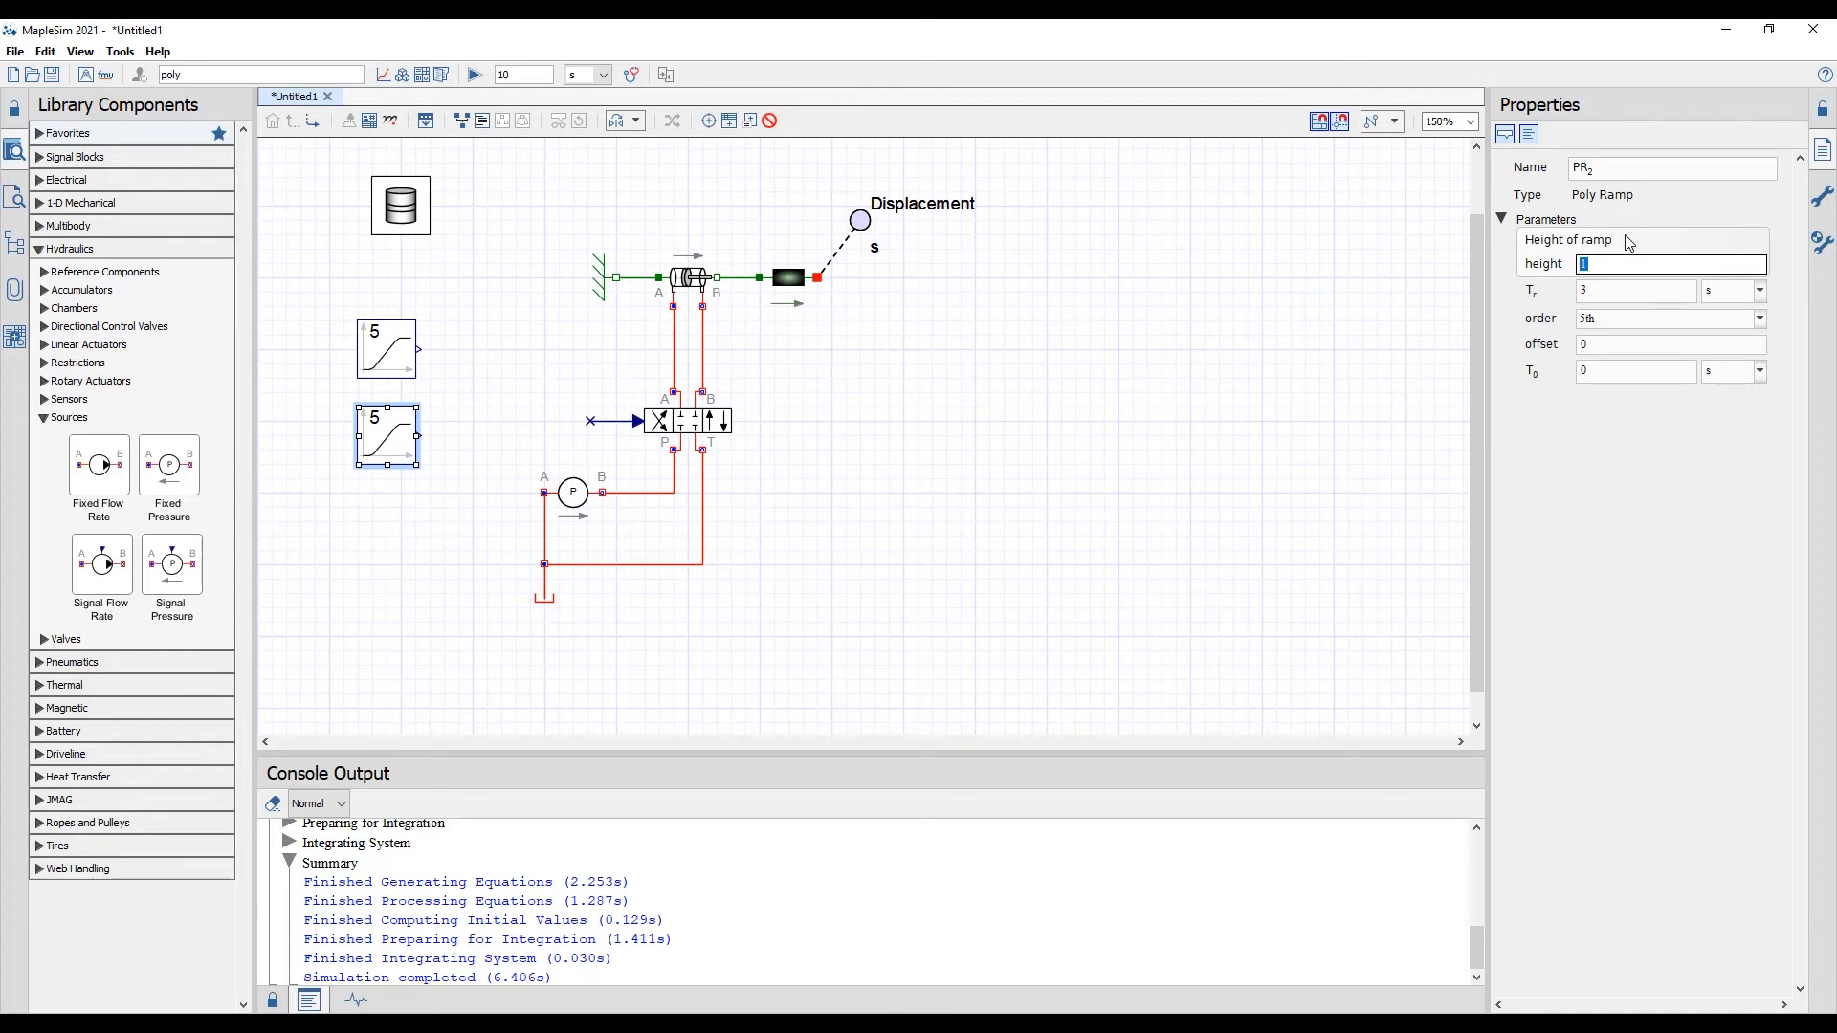
{"action": "type", "text": "-2"}
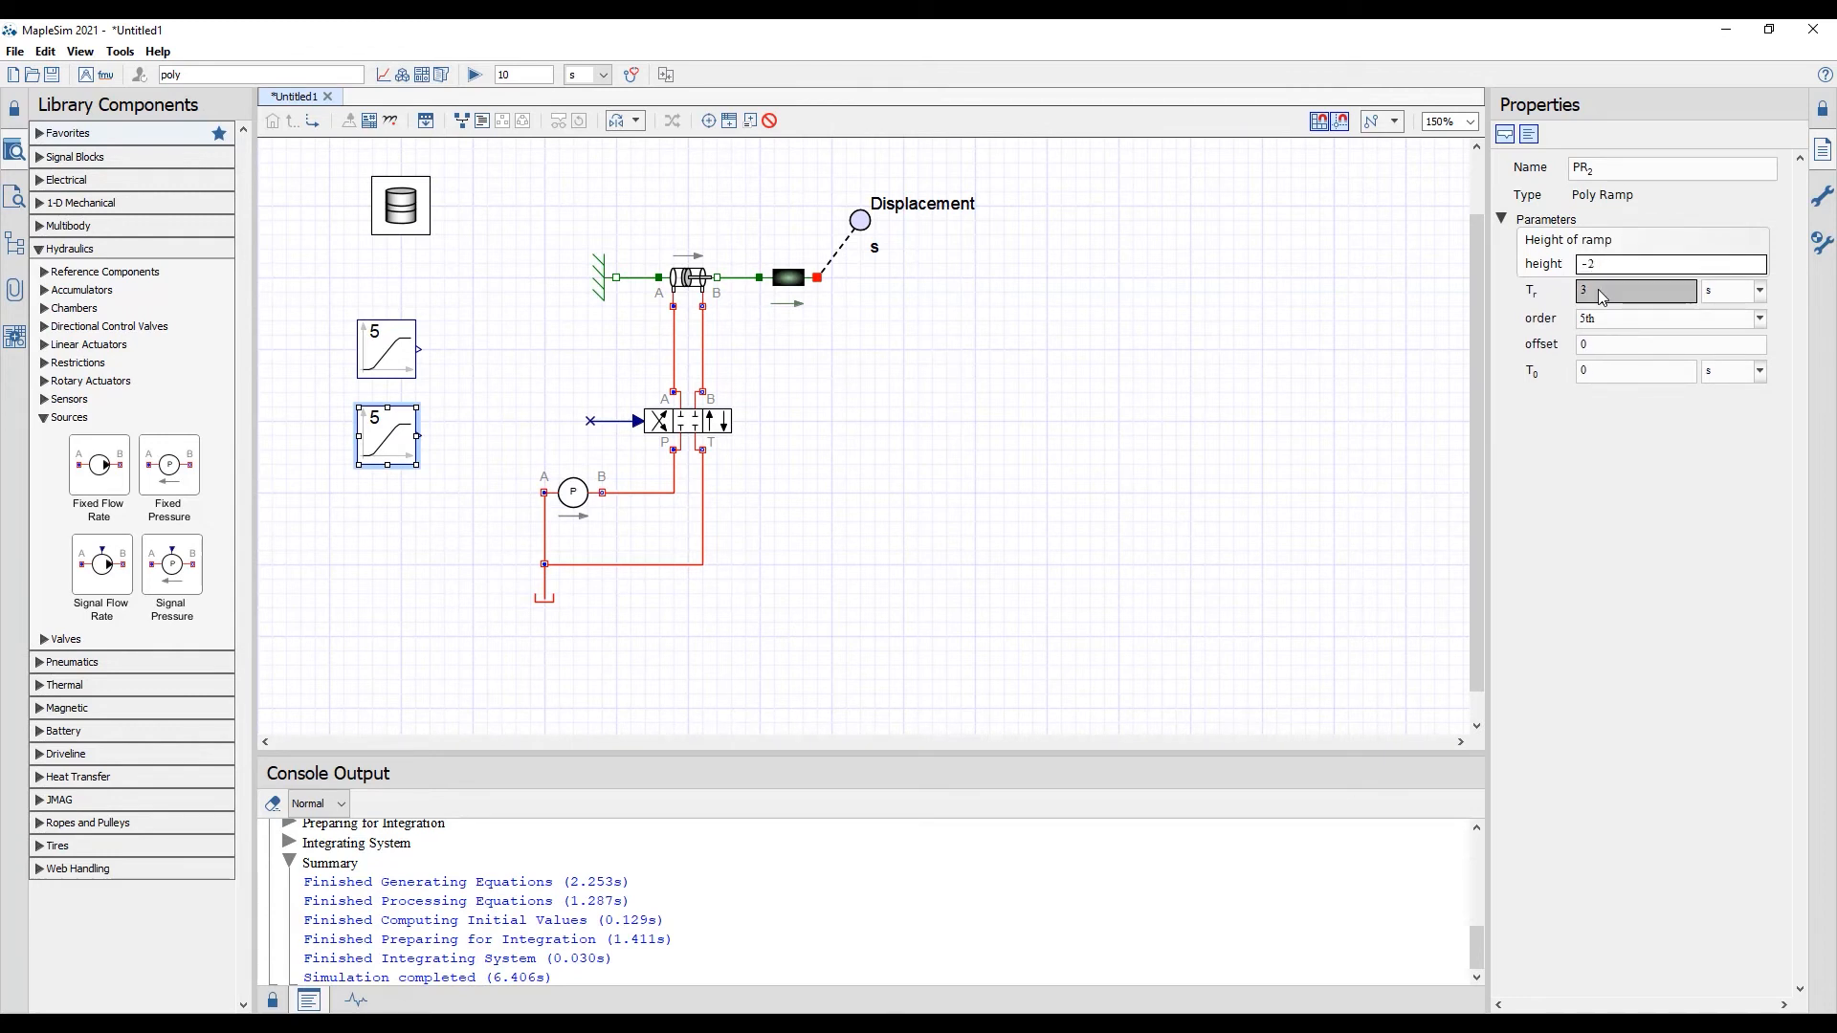
{"action": "left_click", "coordinate": [1609, 371]}
{"action": "type", "text": "5"}
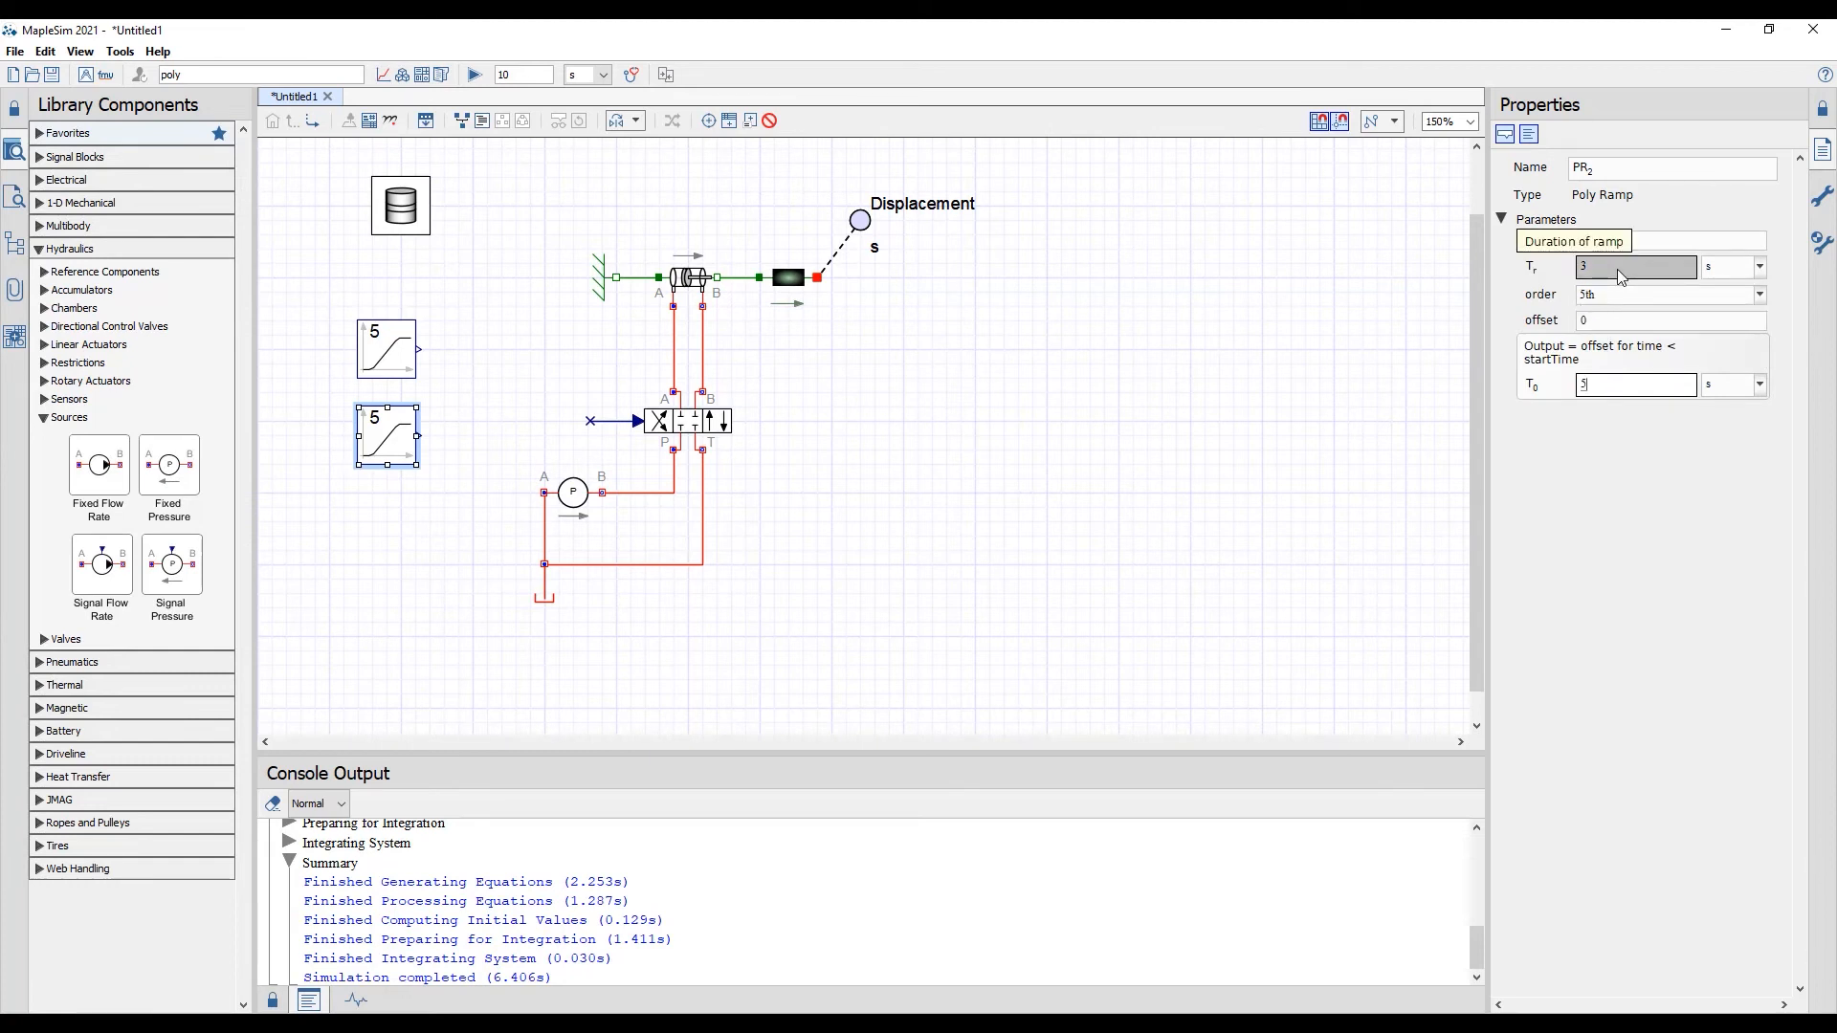
{"action": "left_click", "coordinate": [1189, 455]}
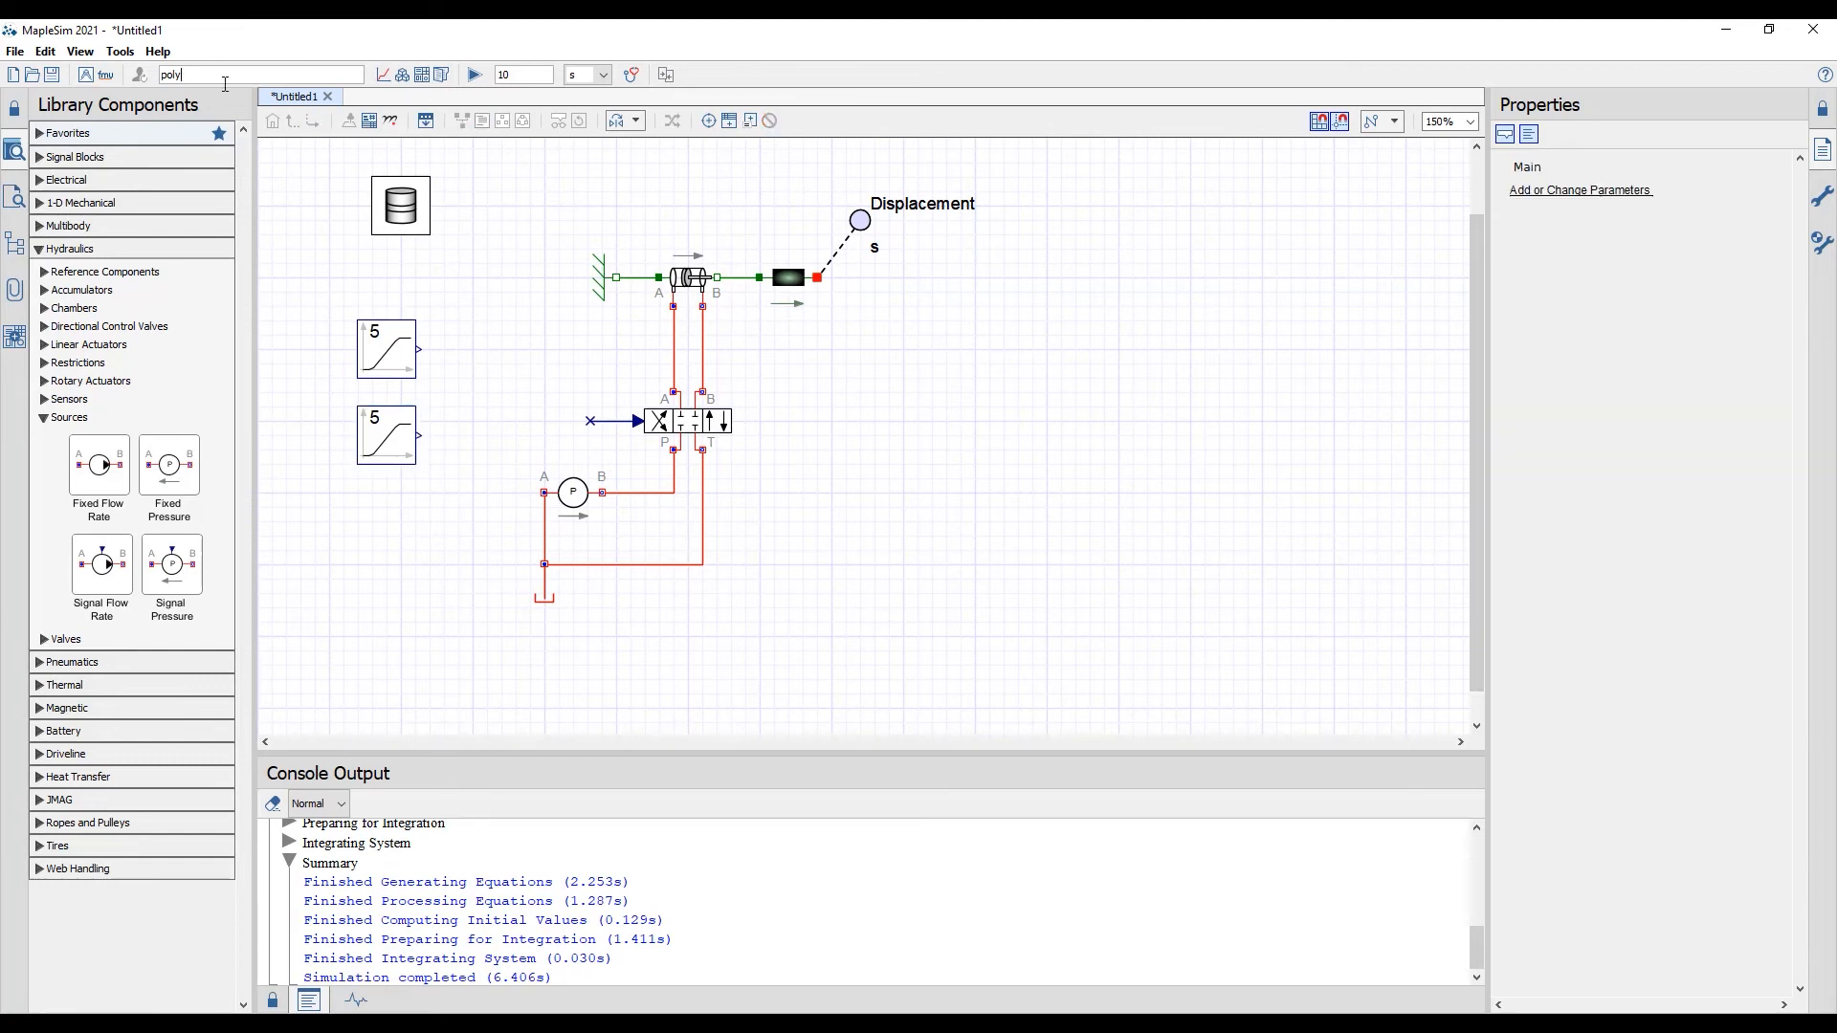
- Place an Add block from SignalBlocks.Math.Operators between the two Poly Ramps and the directional valve
{"action": "key", "text": "BackSpace"}
{"action": "key", "text": "BackSpace"}
{"action": "key", "text": "BackSpace"}
{"action": "key", "text": "BackSpace"}
{"action": "type", "text": "add"}
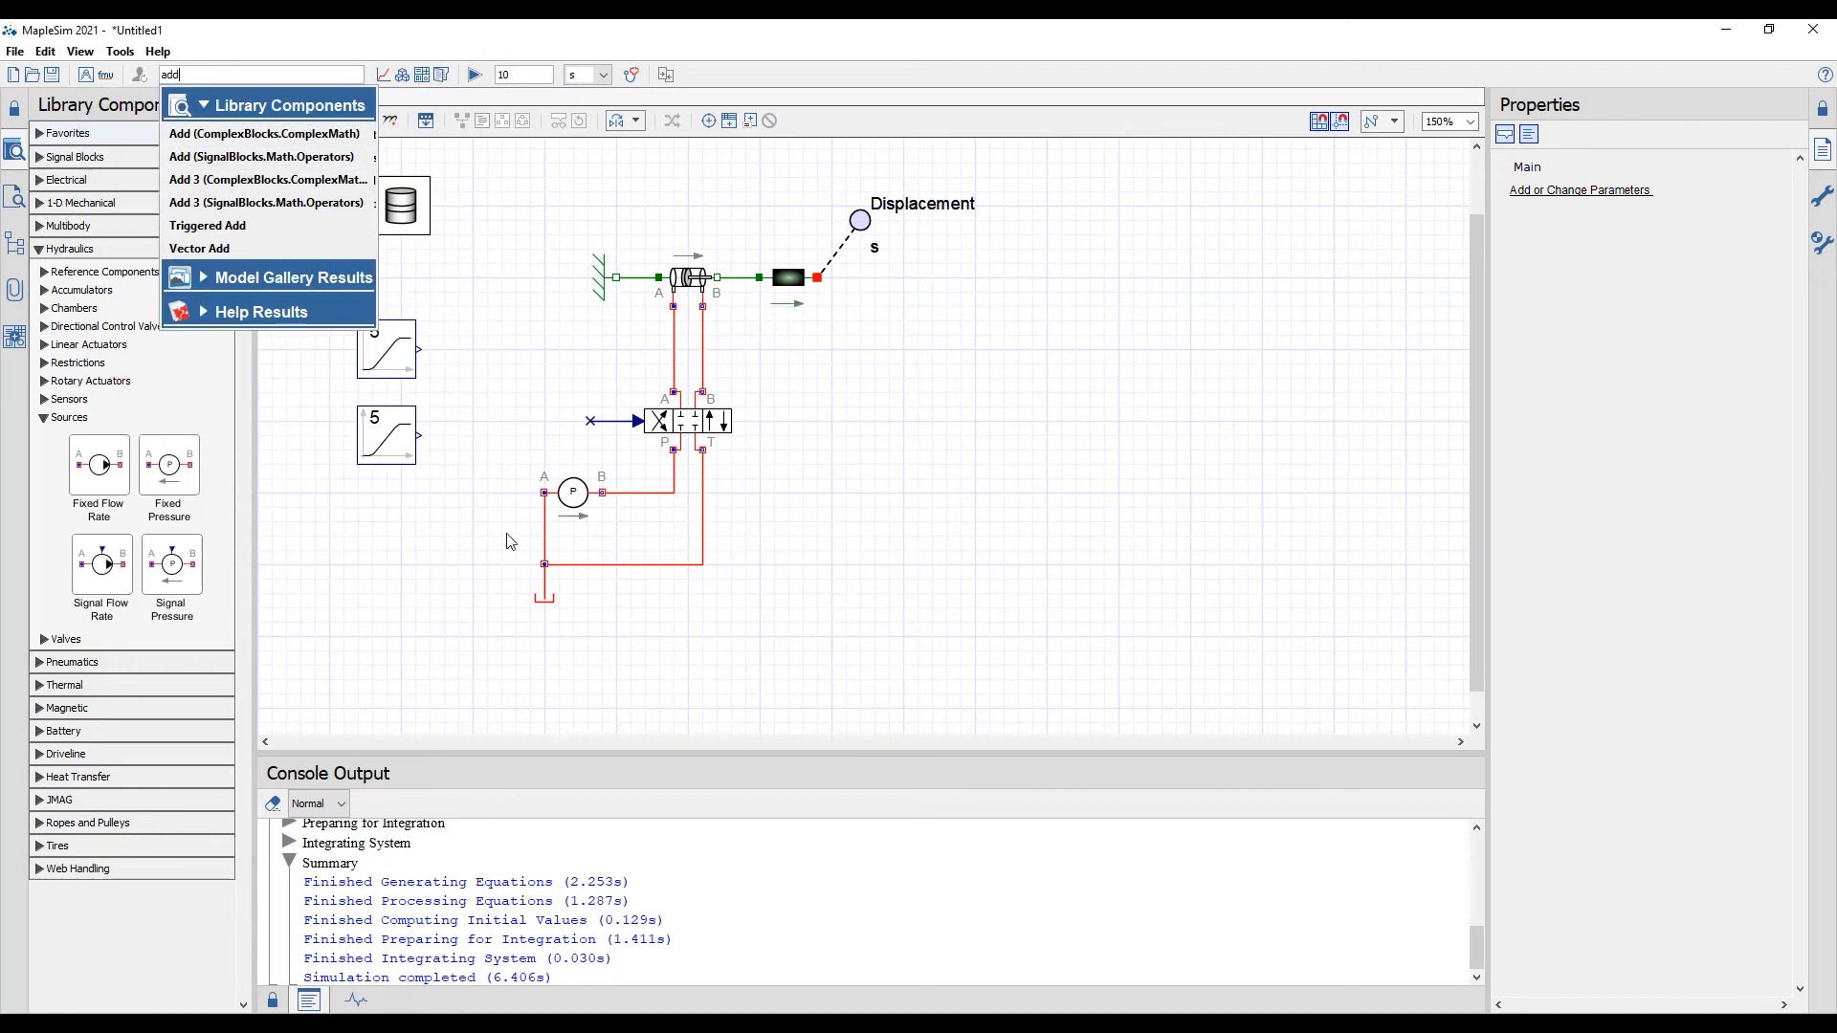
{"action": "left_click_drag", "start_coordinate": [261, 155], "coordinate": [502, 407]}
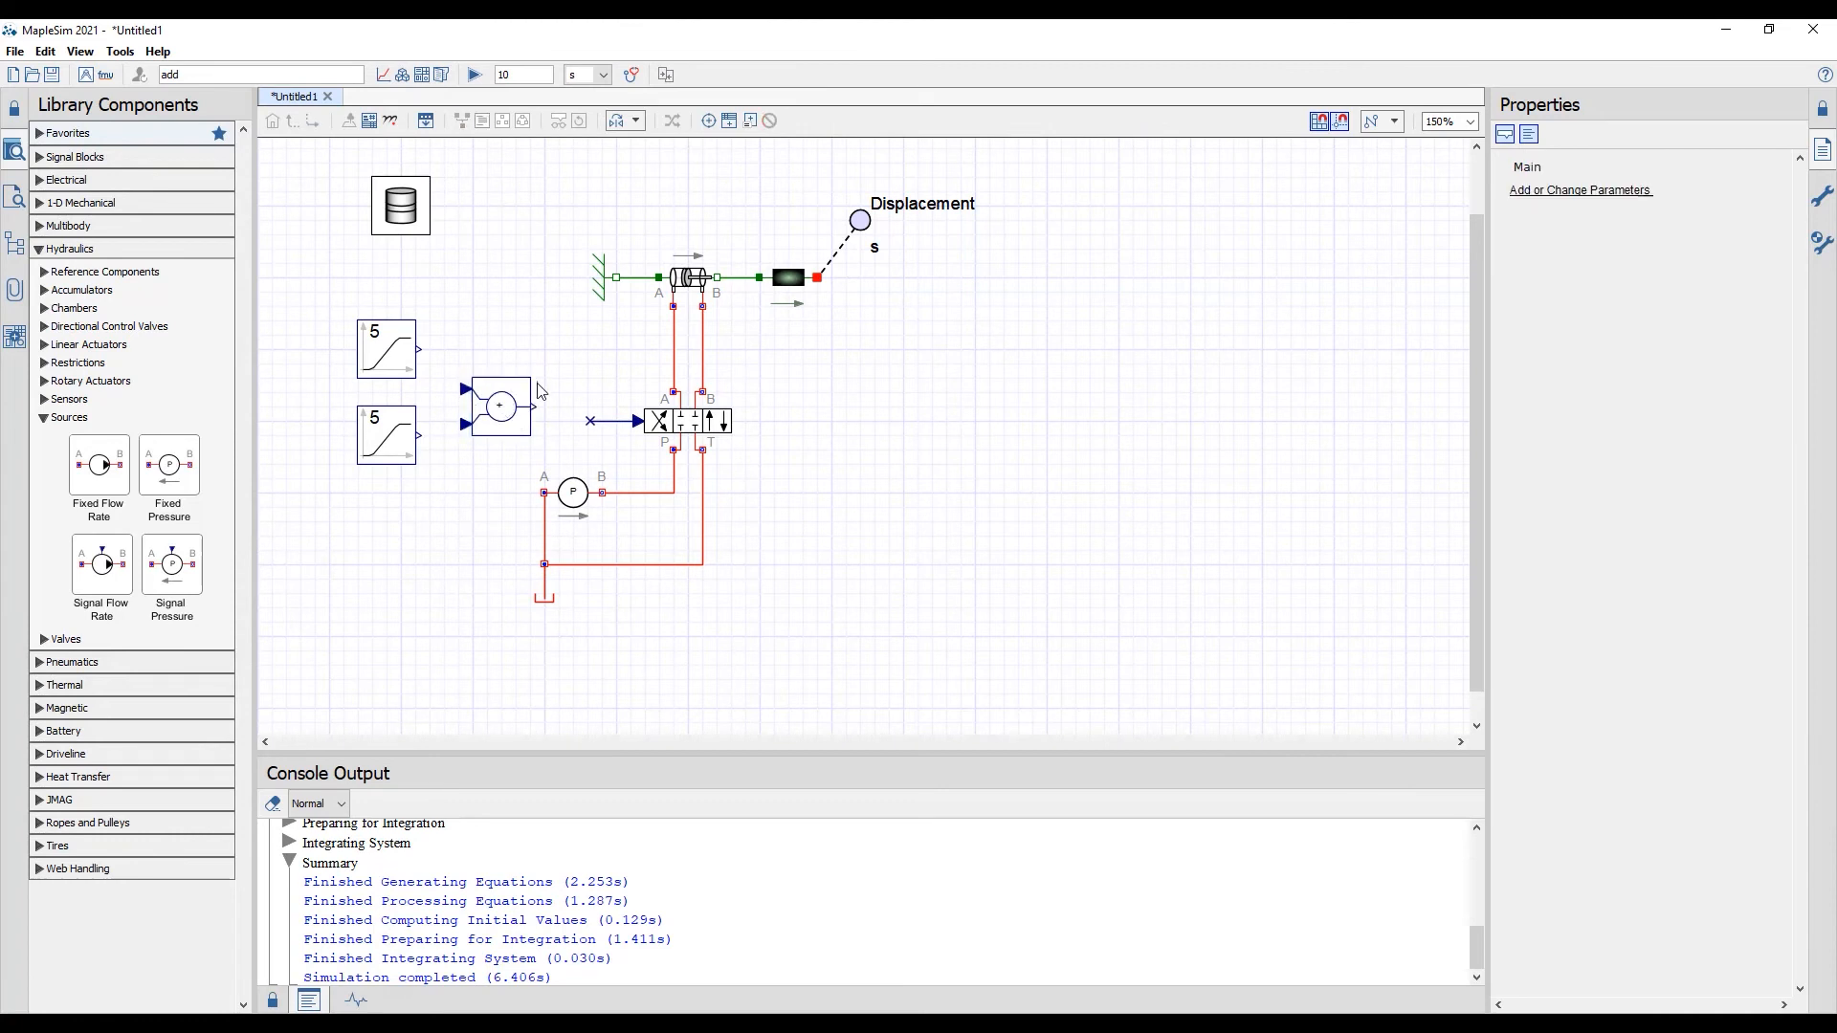
- Connect the Add block's output to the valve's control line and both Poly Ramp outputs to its two inputs
{"action": "left_click", "coordinate": [531, 407]}
{"action": "left_click", "coordinate": [466, 424]}
{"action": "left_click", "coordinate": [419, 435]}
{"action": "left_click", "coordinate": [466, 389]}
{"action": "left_click", "coordinate": [418, 349]}
- Attach a probe to the Add block's output and name it InputDCV
{"action": "left_click", "coordinate": [708, 121]}
{"action": "left_click", "coordinate": [532, 406]}
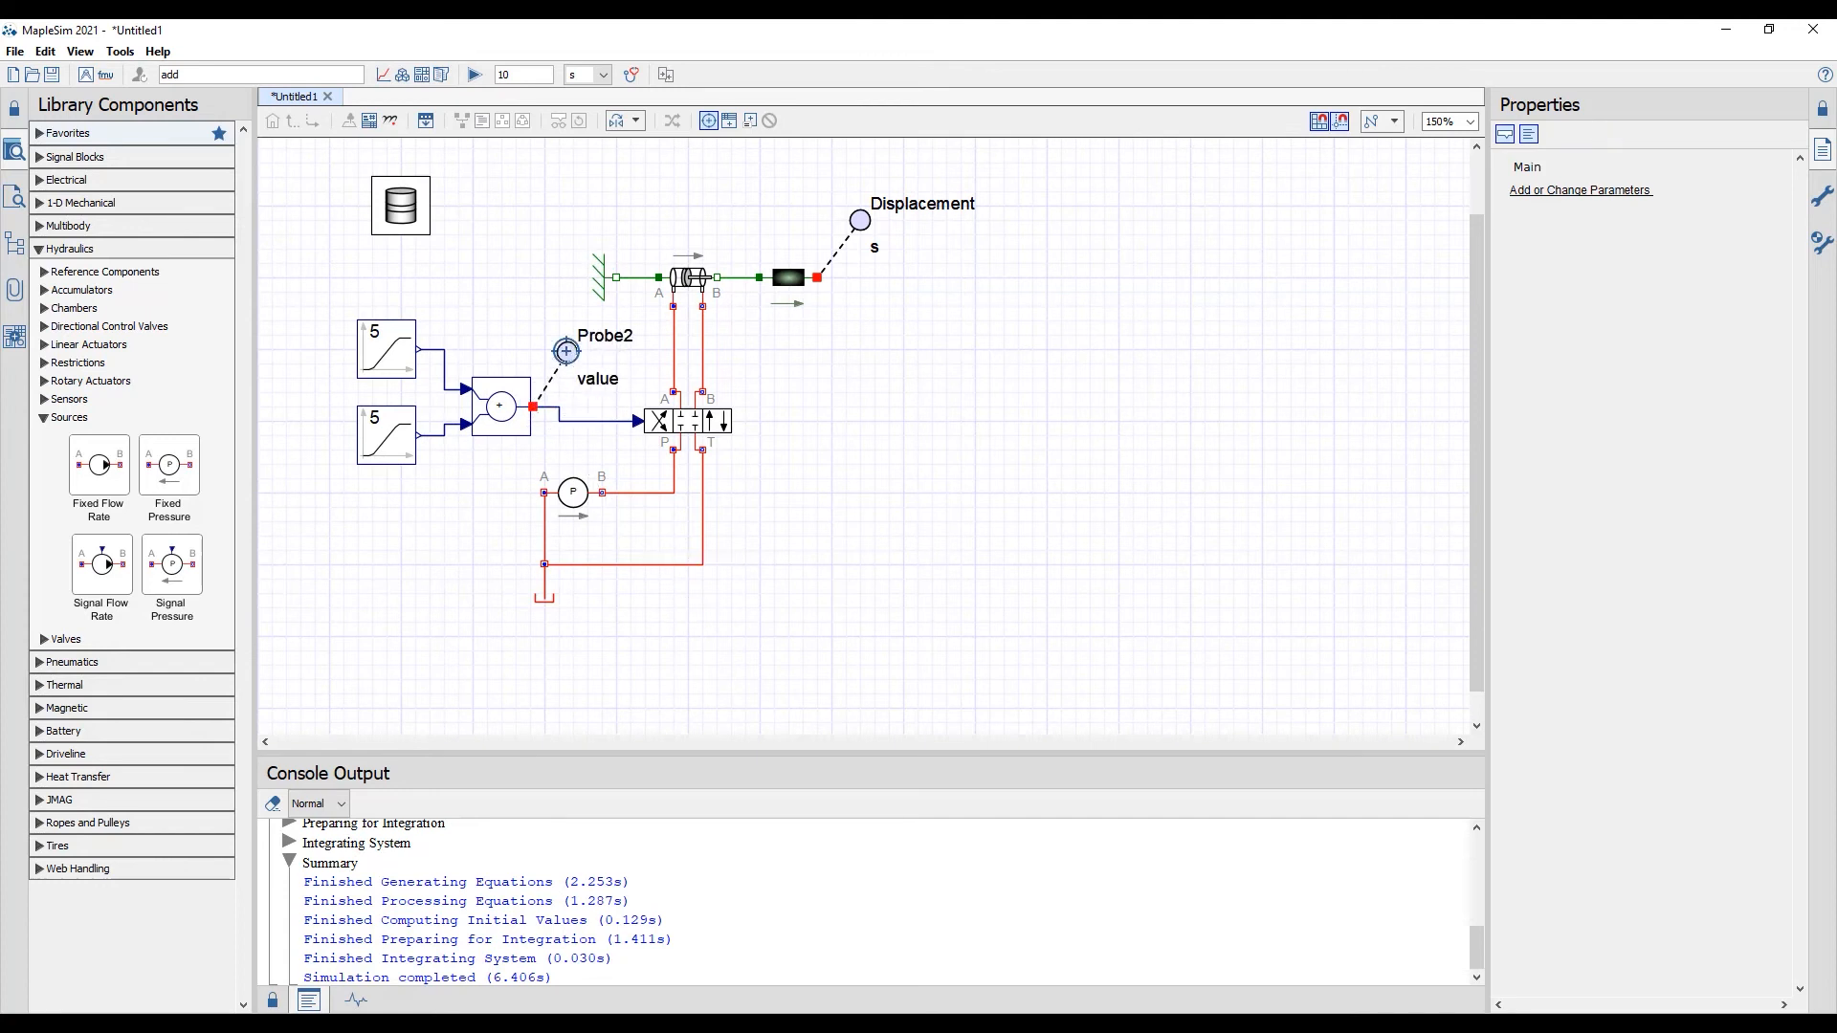
{"action": "left_click", "coordinate": [567, 350]}
{"action": "double_click", "coordinate": [1579, 191]}
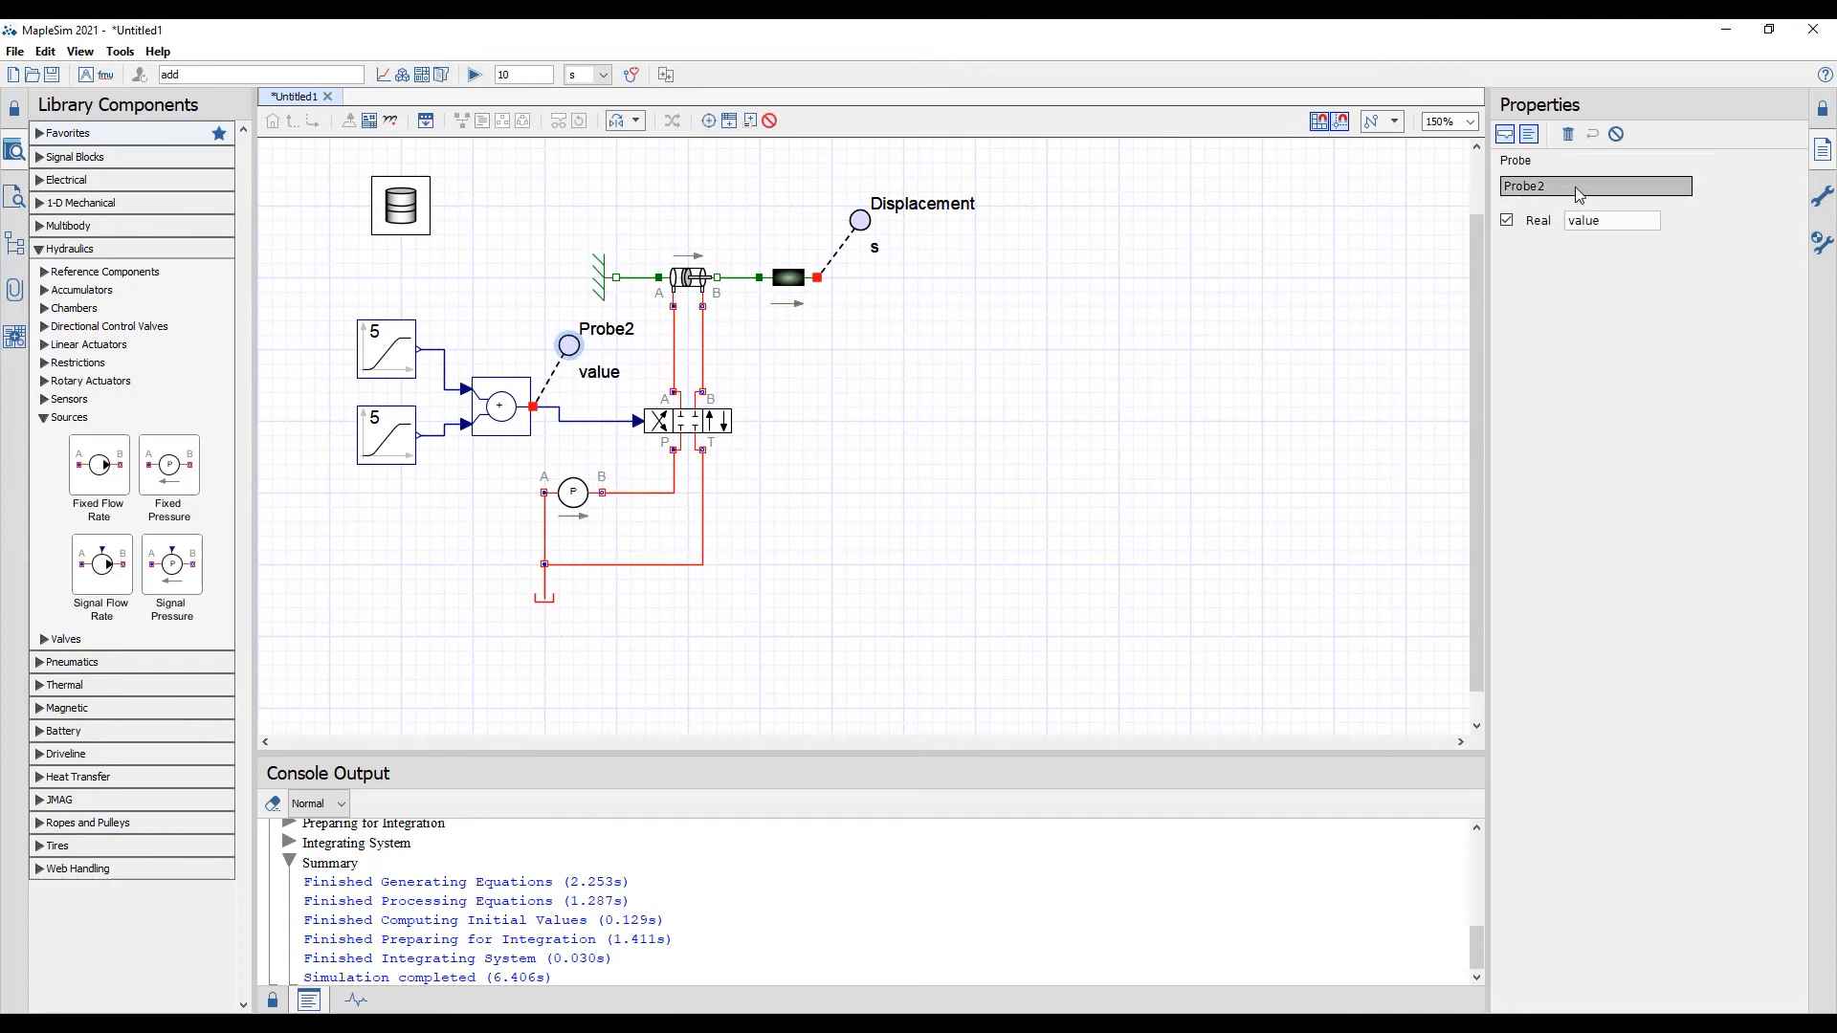
{"action": "type", "text": "InputDCV"}
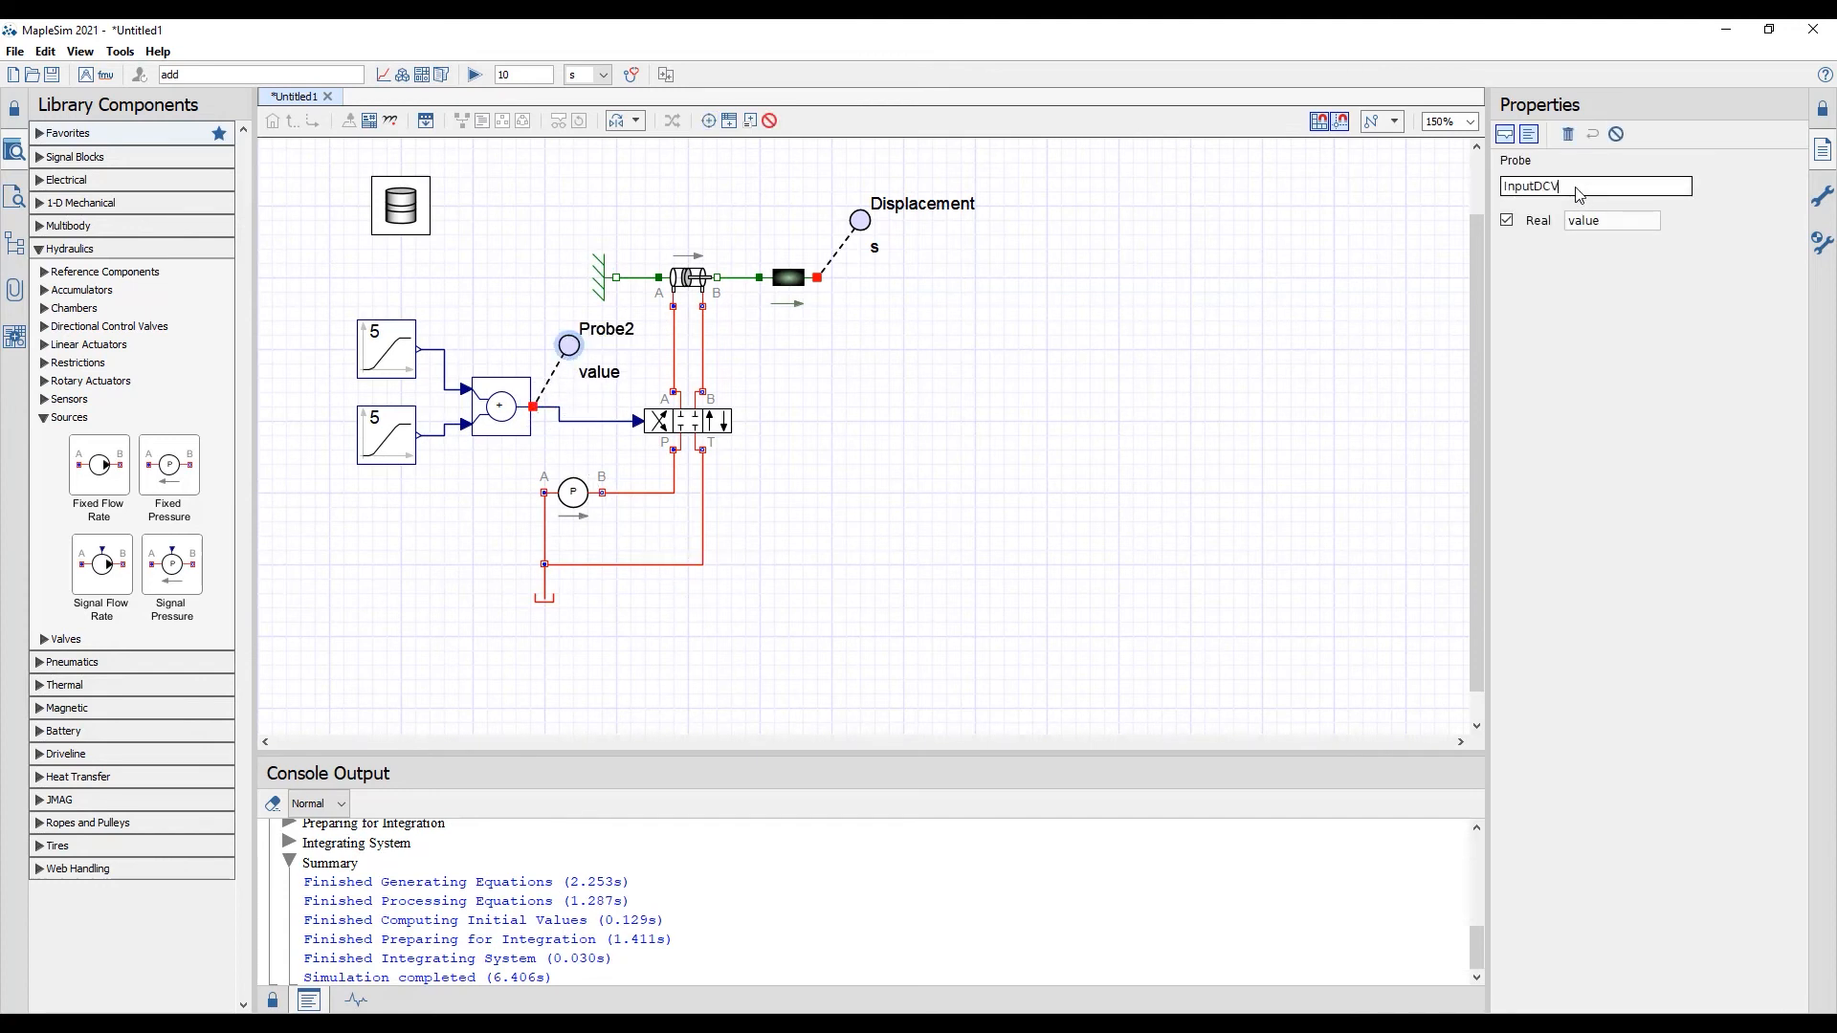
{"action": "key", "text": "Return"}
{"action": "left_click", "coordinate": [1218, 414]}
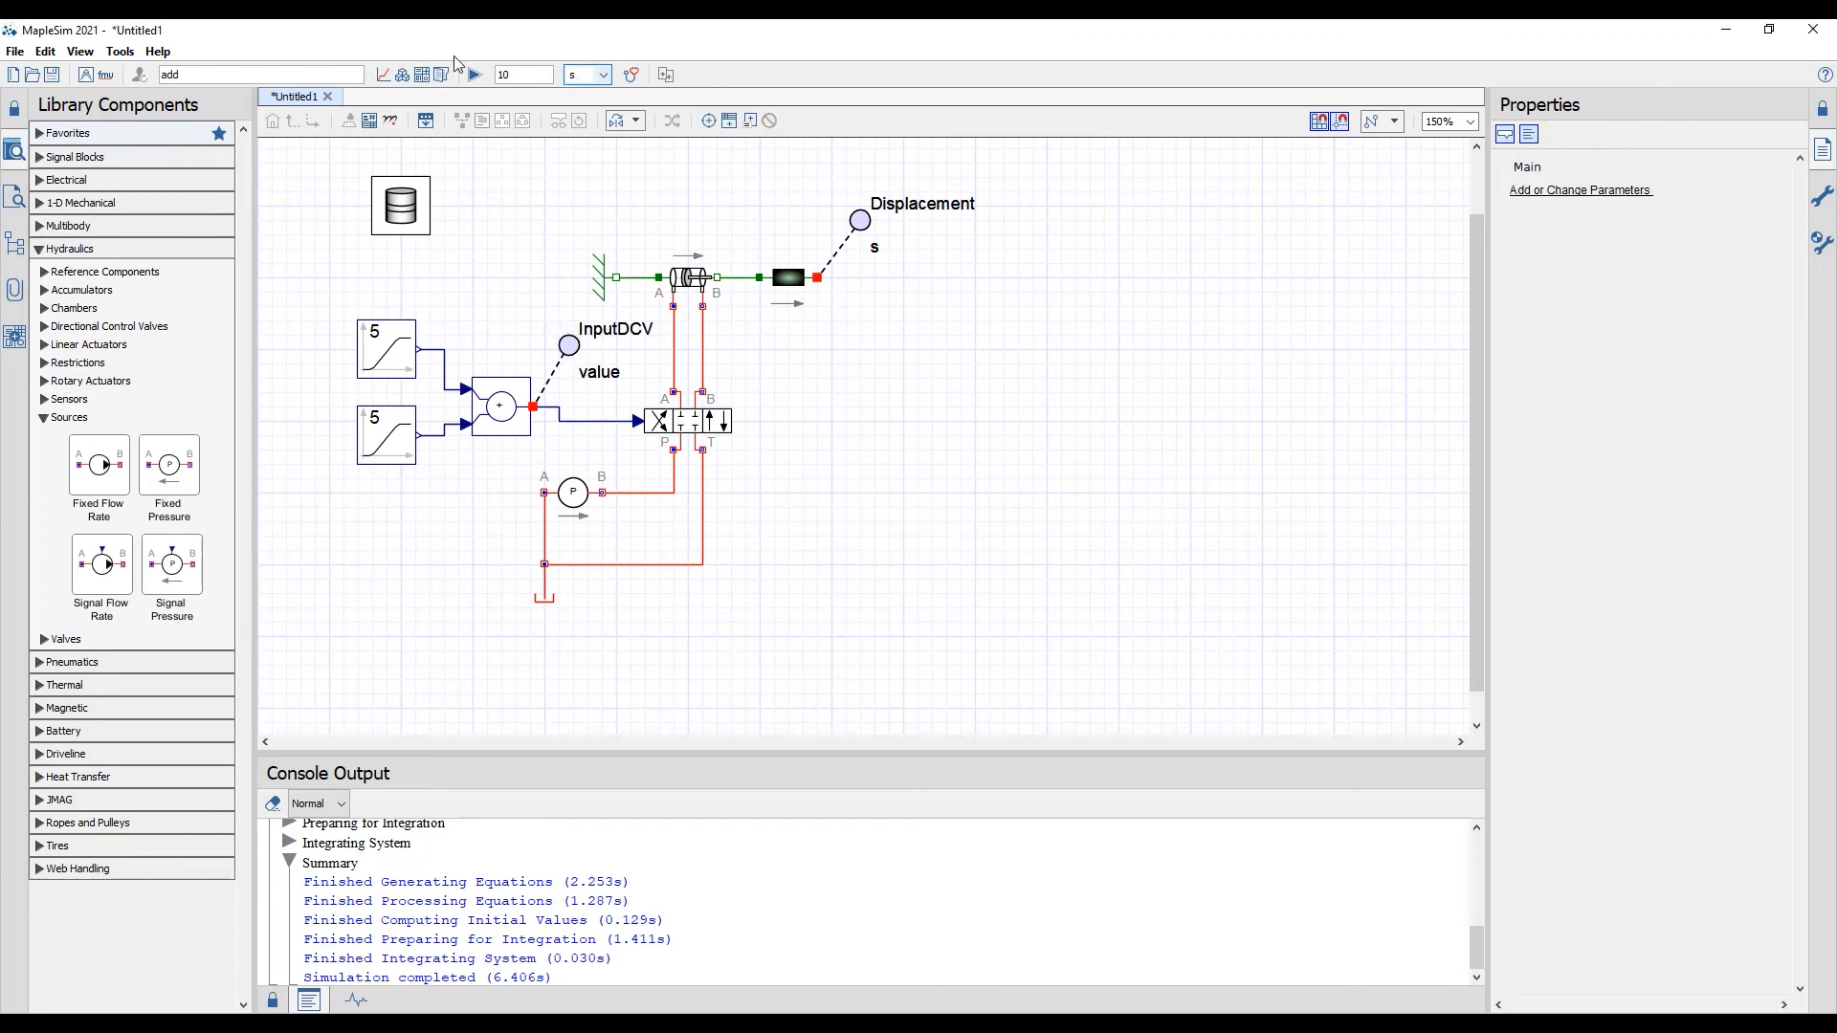
- Run the 10 s simulation with the ramp inputs and open the displacement and valve input plots
{"action": "left_click", "coordinate": [476, 75]}
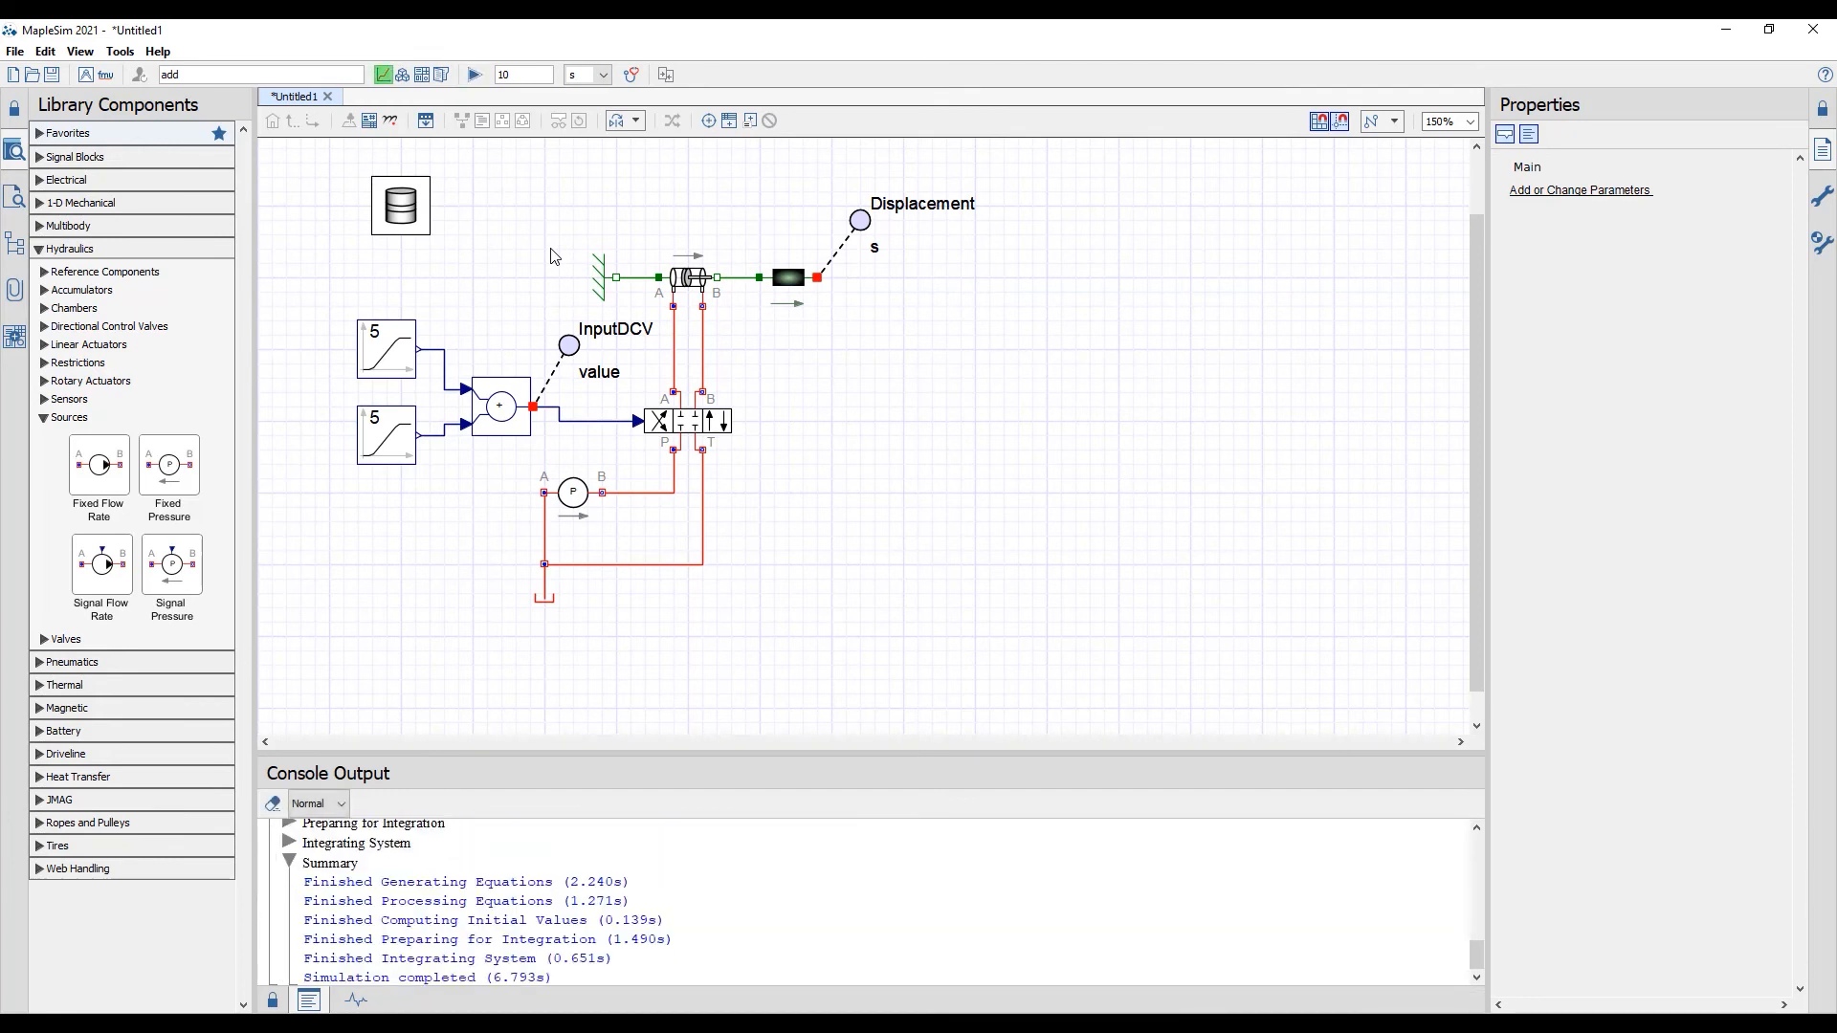
{"action": "left_click", "coordinate": [383, 75]}
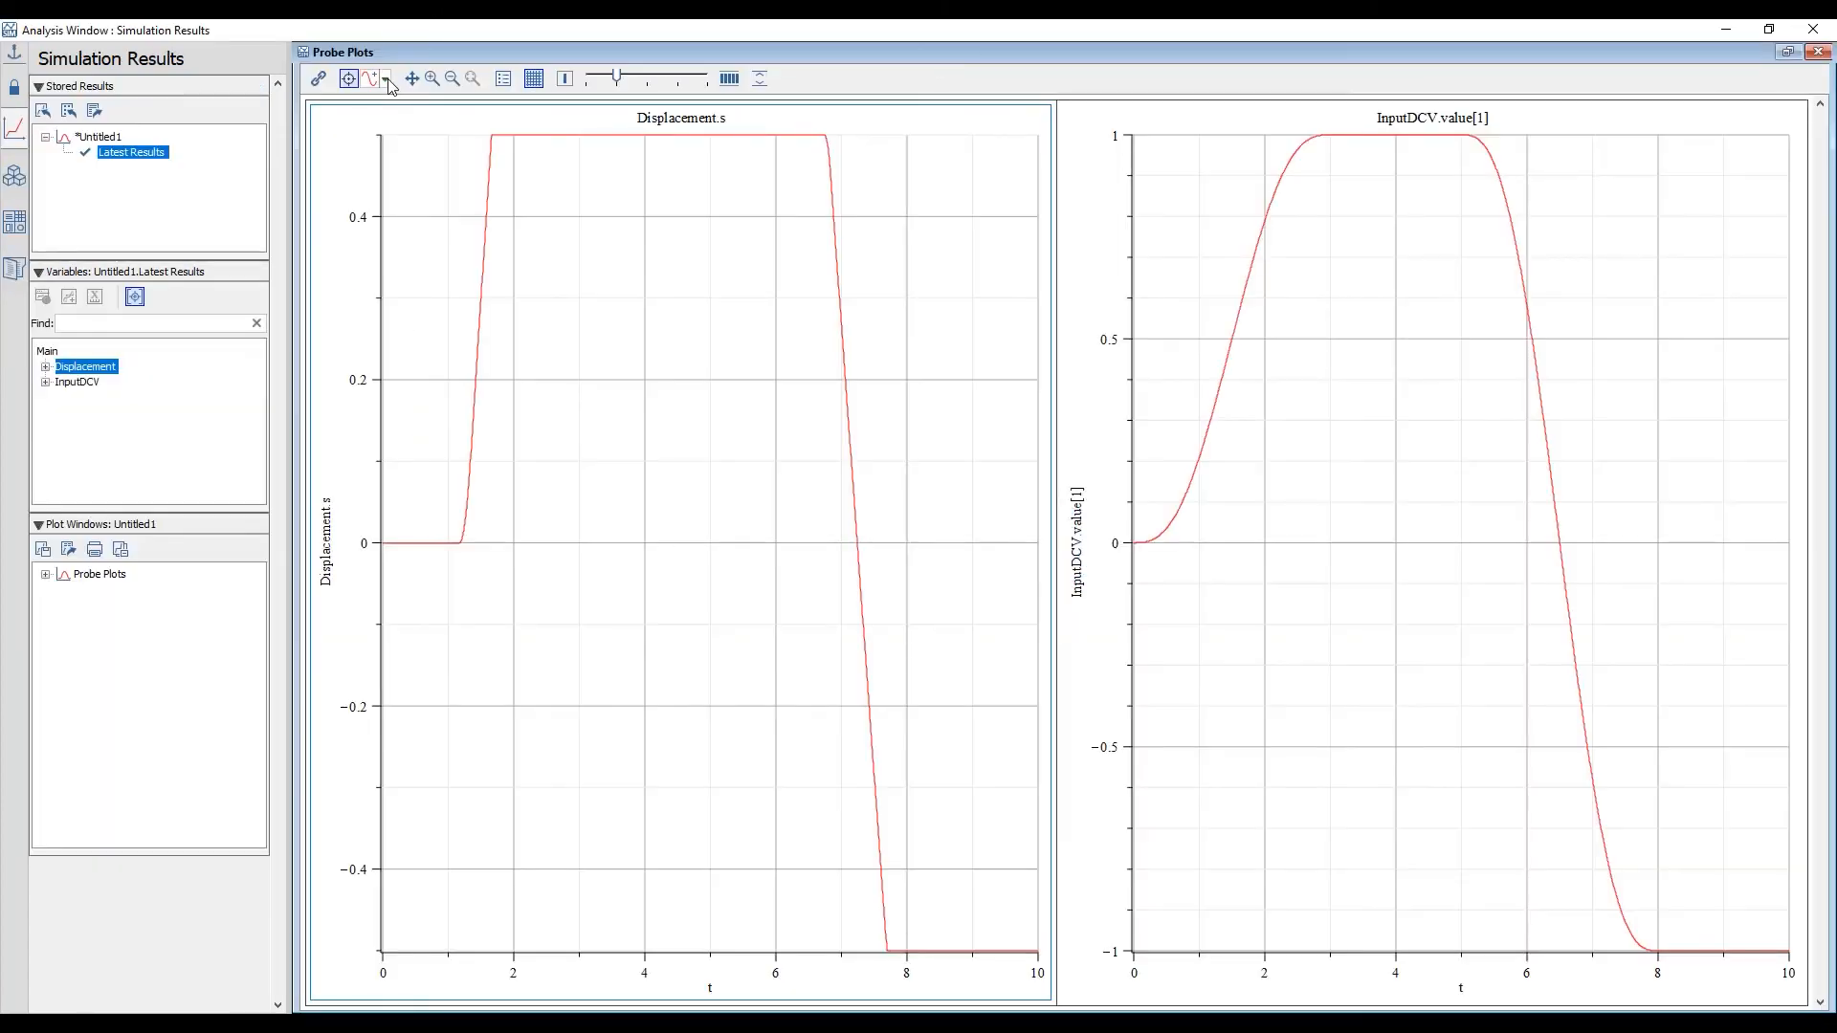